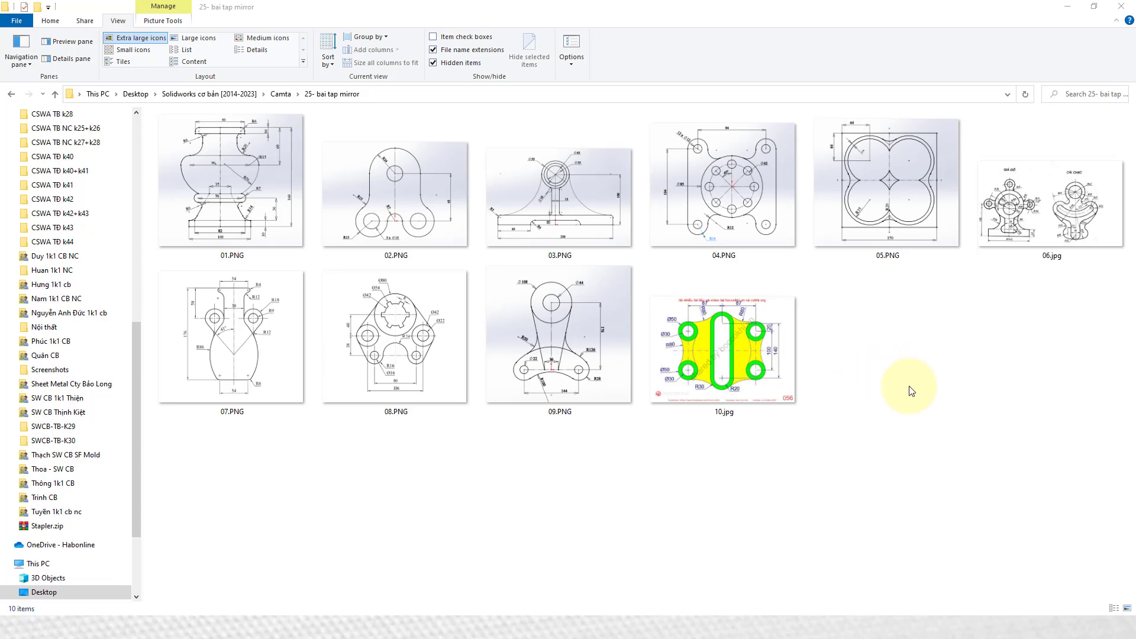
# Select the 10.jpg slotted-plate drawing in the '25- bai tap mirror' folder.
pyautogui.click(703, 336)
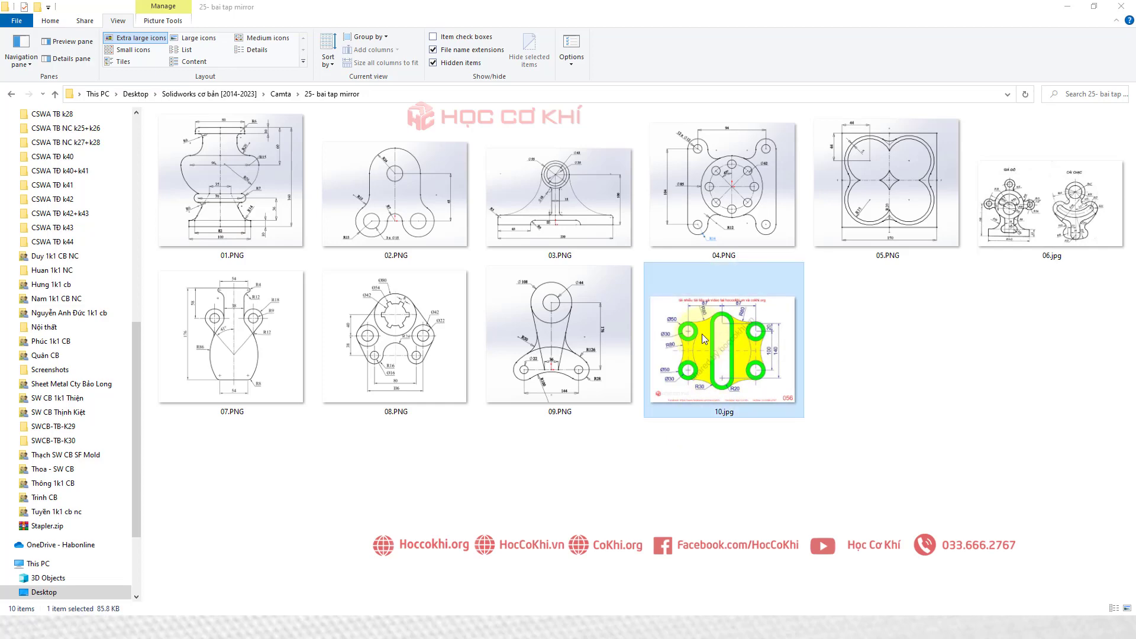
# Open 10.jpg in Photos and frame the drawing as a screen-capture region.
pyautogui.doubleClick(702, 334)
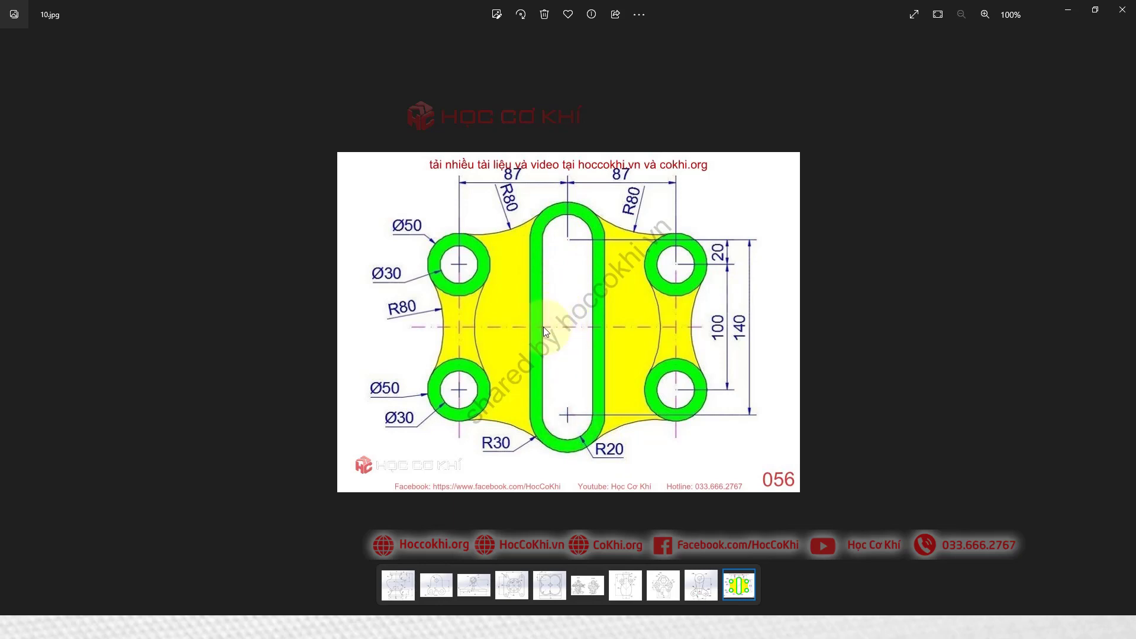
pyautogui.press('Print')
pyautogui.moveTo(300, 125); pyautogui.dragTo(830, 526)
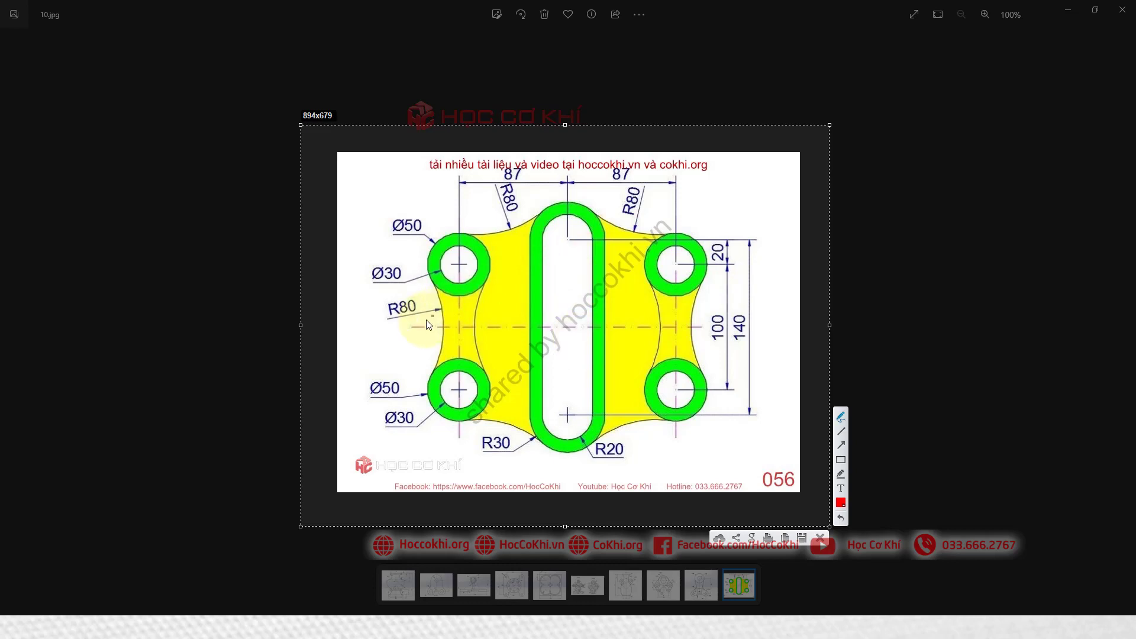
# Trace the horizontal and vertical centrelines, slot centre and upper-left Ø50/Ø30 boss in red.
pyautogui.moveTo(410, 328); pyautogui.dragTo(528, 330)
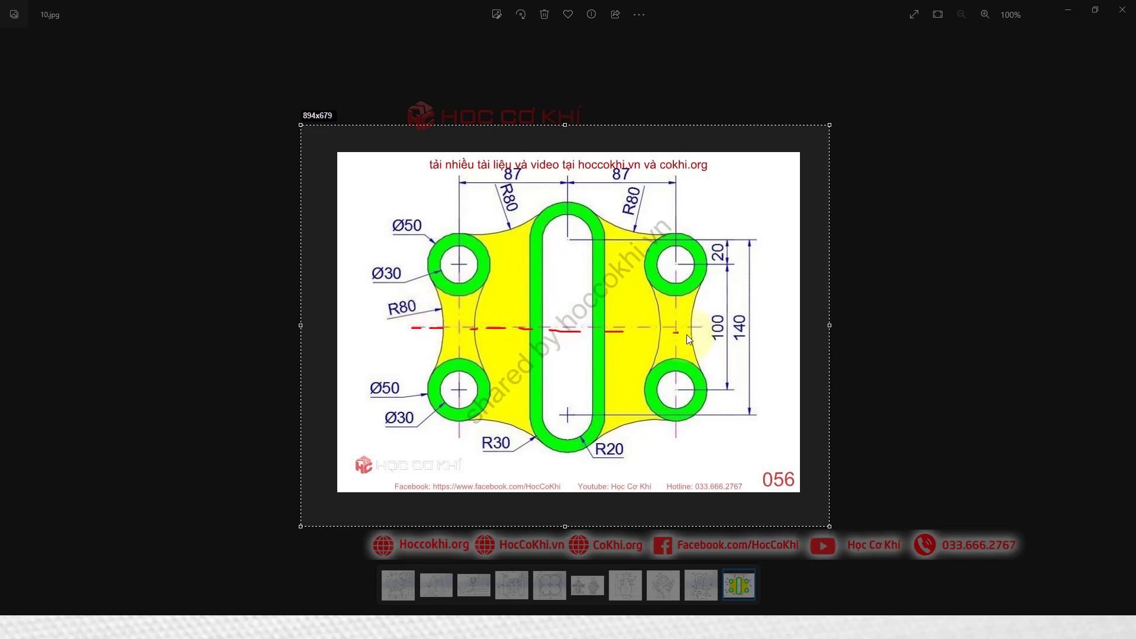
pyautogui.moveTo(686, 335); pyautogui.dragTo(719, 335)
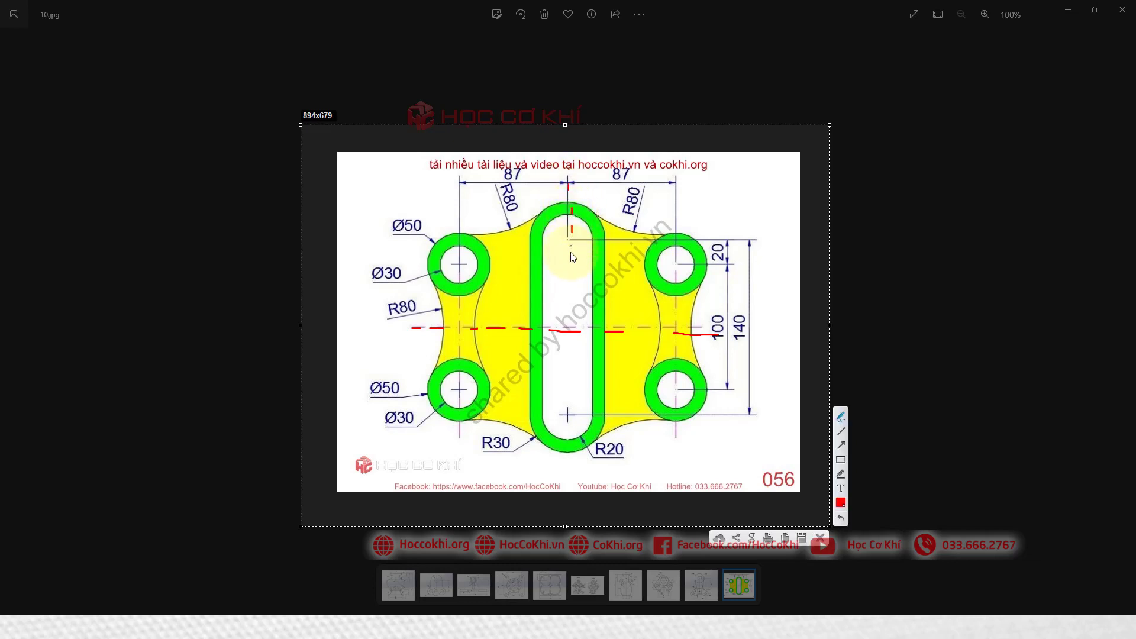
pyautogui.moveTo(569, 205); pyautogui.dragTo(572, 459)
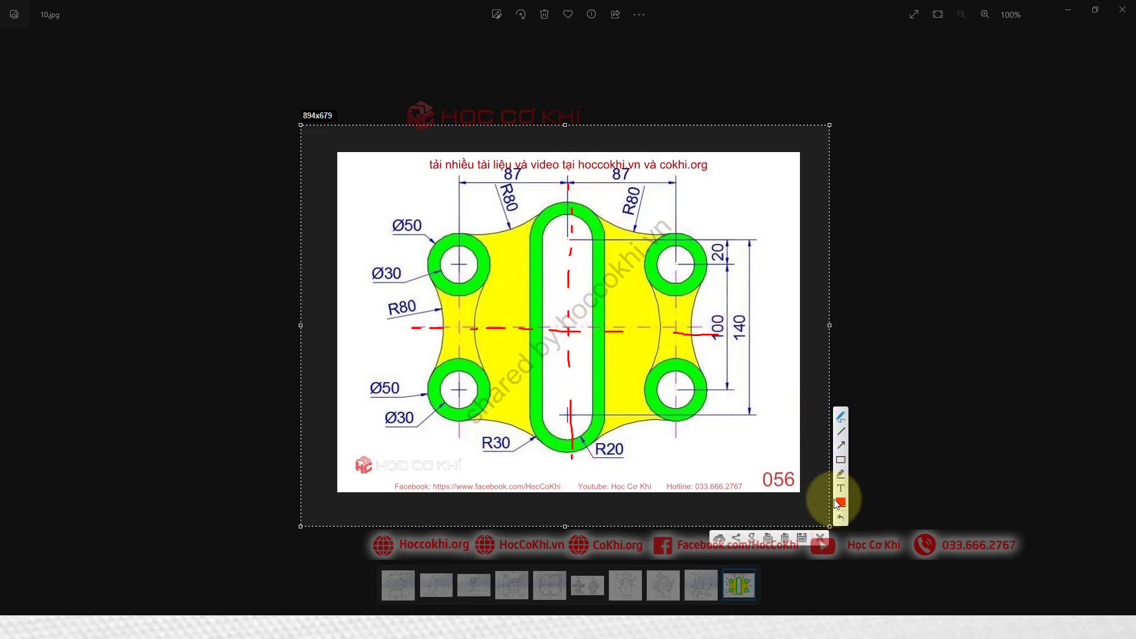
pyautogui.moveTo(585, 324)
pyautogui.mouseDown()
pyautogui.moveTo(586, 336)
pyautogui.moveTo(567, 334)
pyautogui.mouseUp()
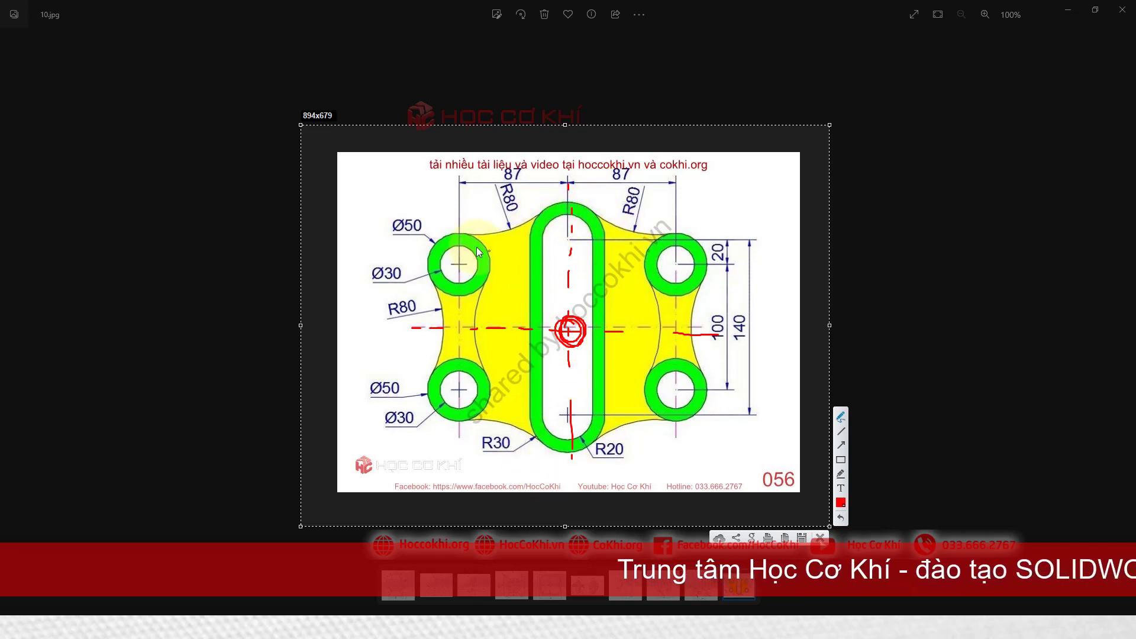
pyautogui.moveTo(467, 236); pyautogui.dragTo(478, 238)
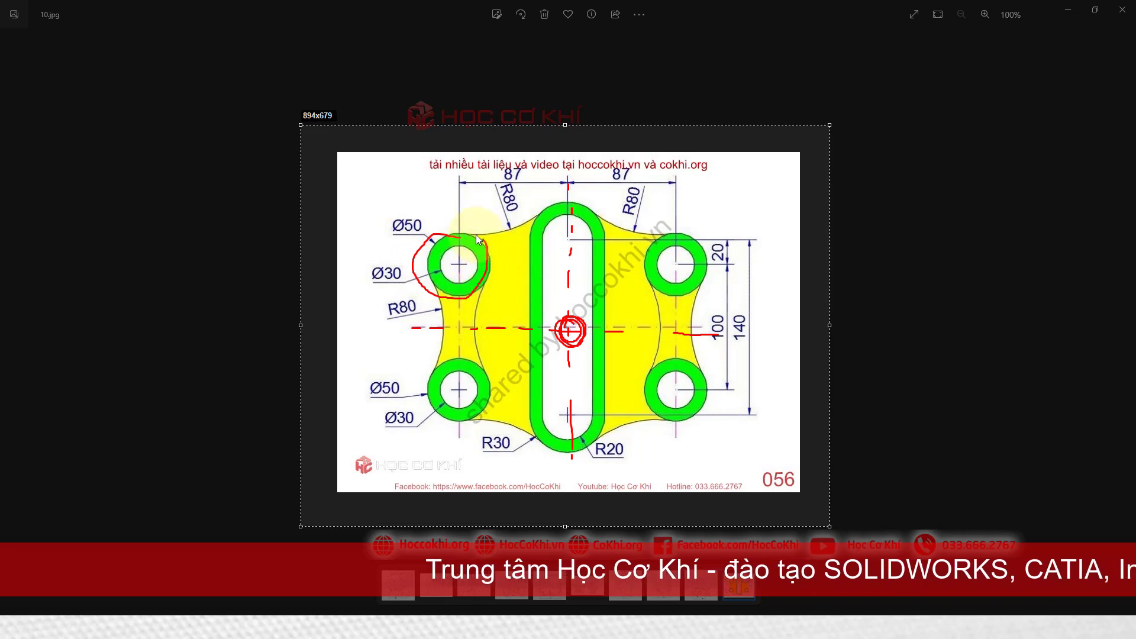
pyautogui.moveTo(456, 239)
pyautogui.mouseDown()
pyautogui.moveTo(475, 281)
pyautogui.moveTo(459, 289)
pyautogui.mouseUp()
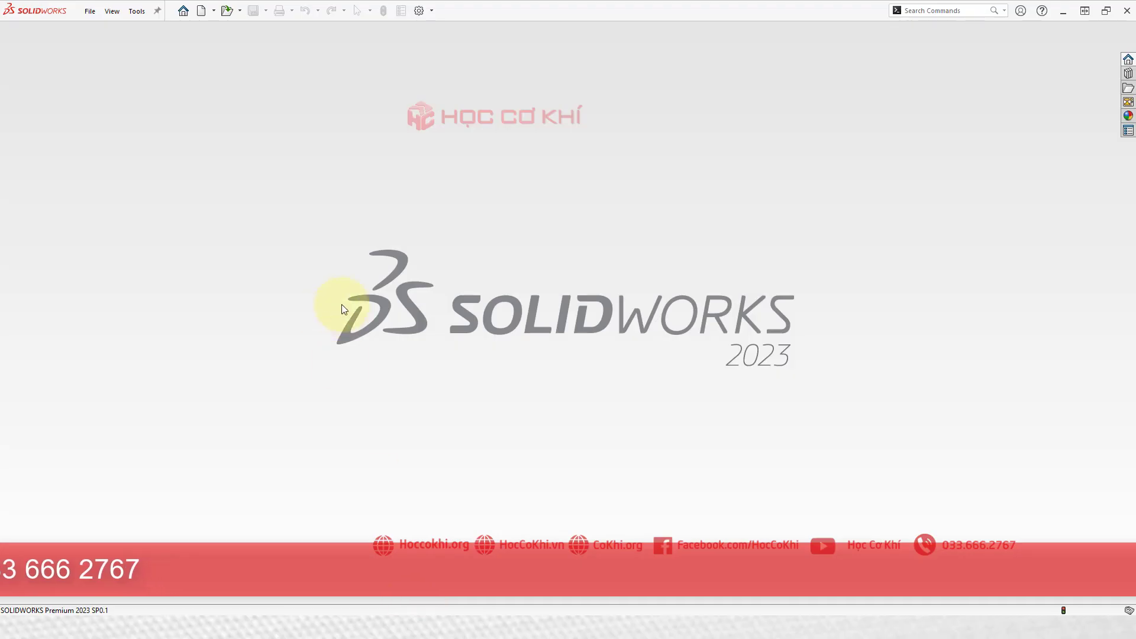
# Create a new part document and start a sketch on the Front Plane.
pyautogui.hotkey('ctrl', 'n')
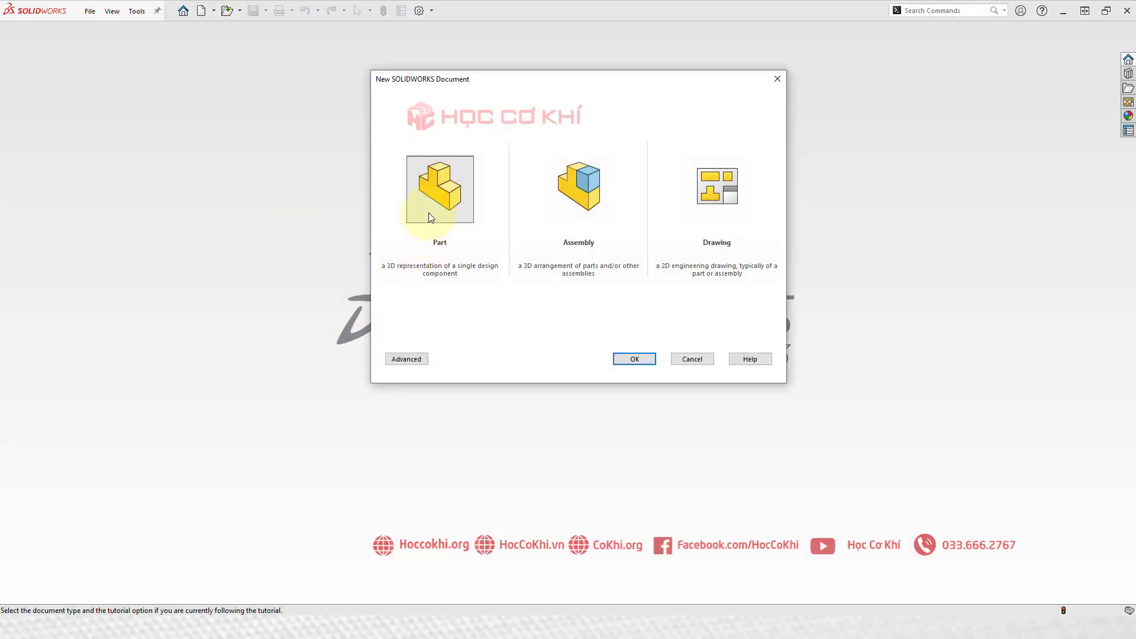
pyautogui.doubleClick(430, 217)
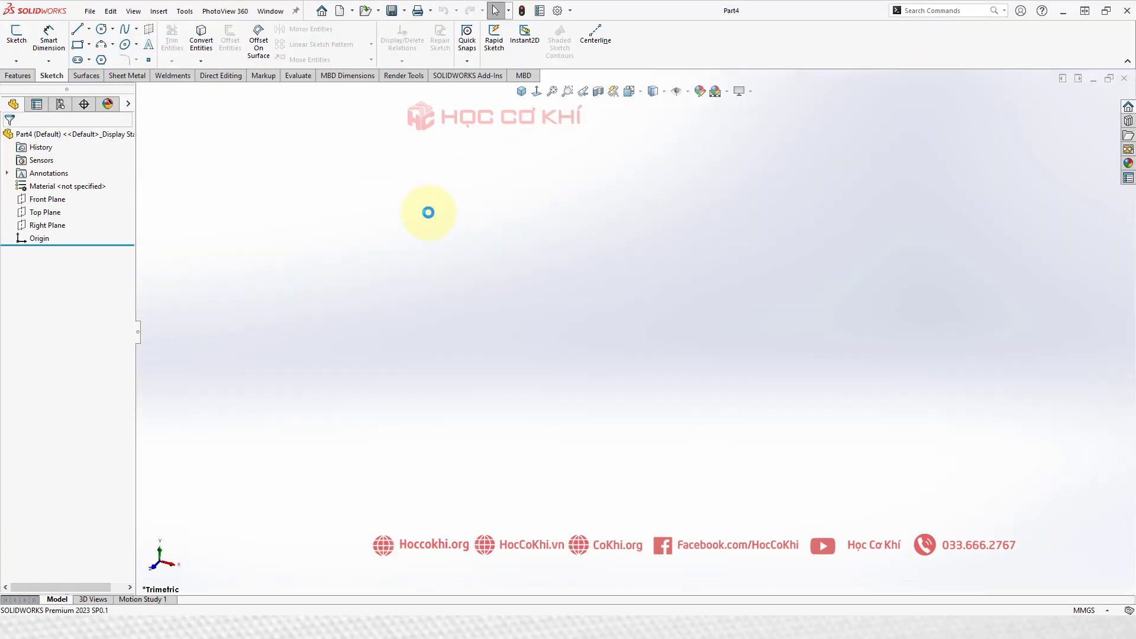
pyautogui.click(45, 200)
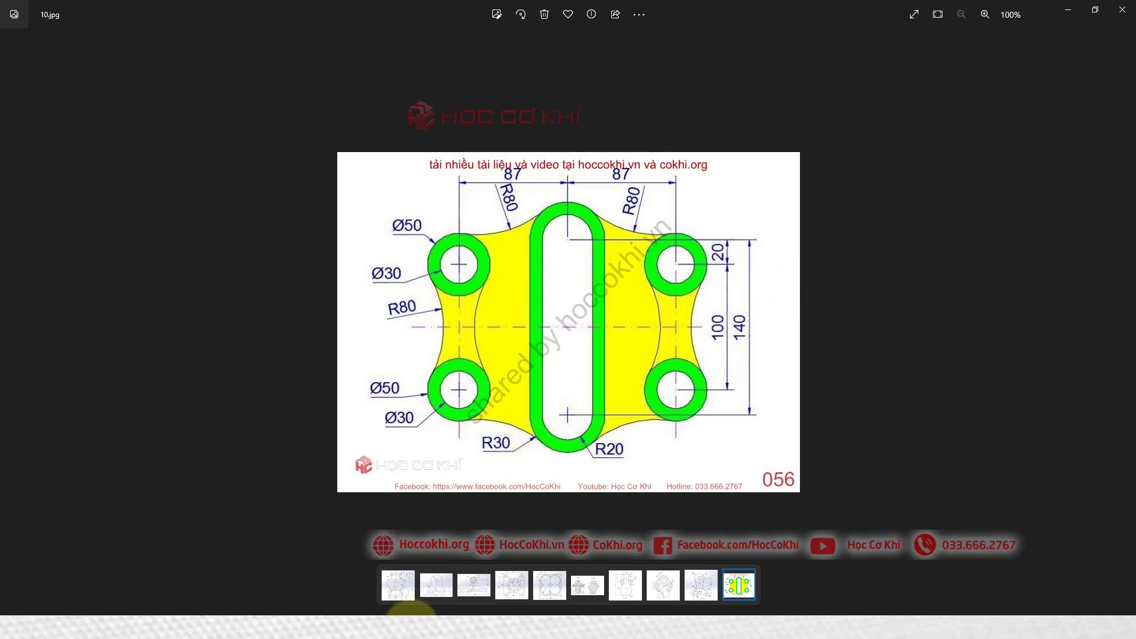
pyautogui.click(464, 605)
pyautogui.click(78, 60)
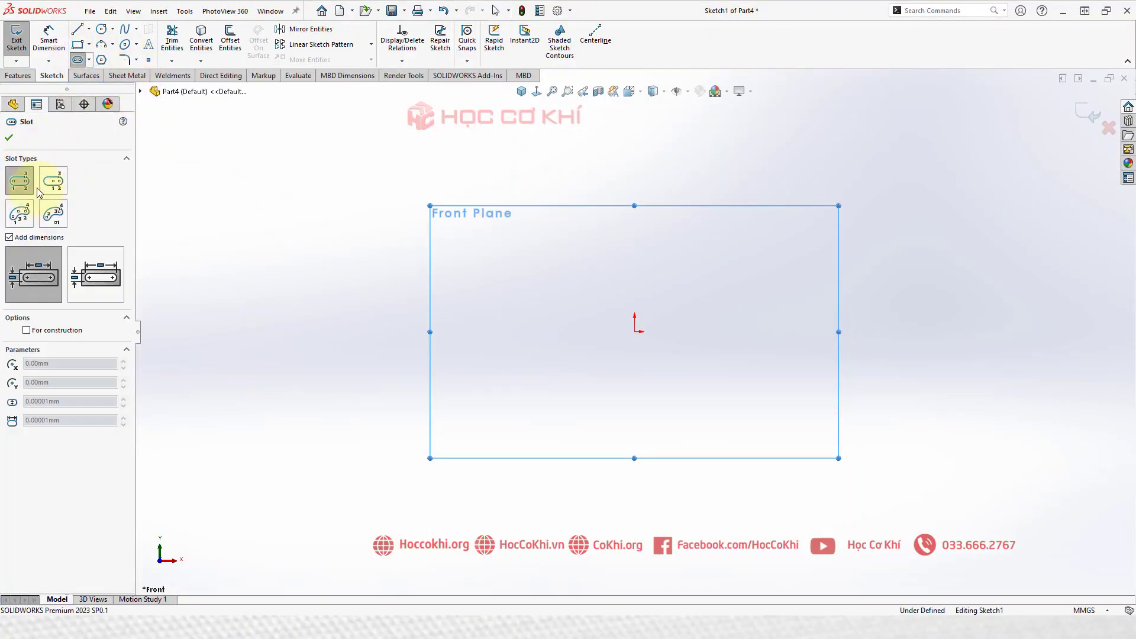
# Draw a vertical centre-point straight slot on the origin, 134.55 centre-to-centre and 56.19 wide.
pyautogui.click(53, 180)
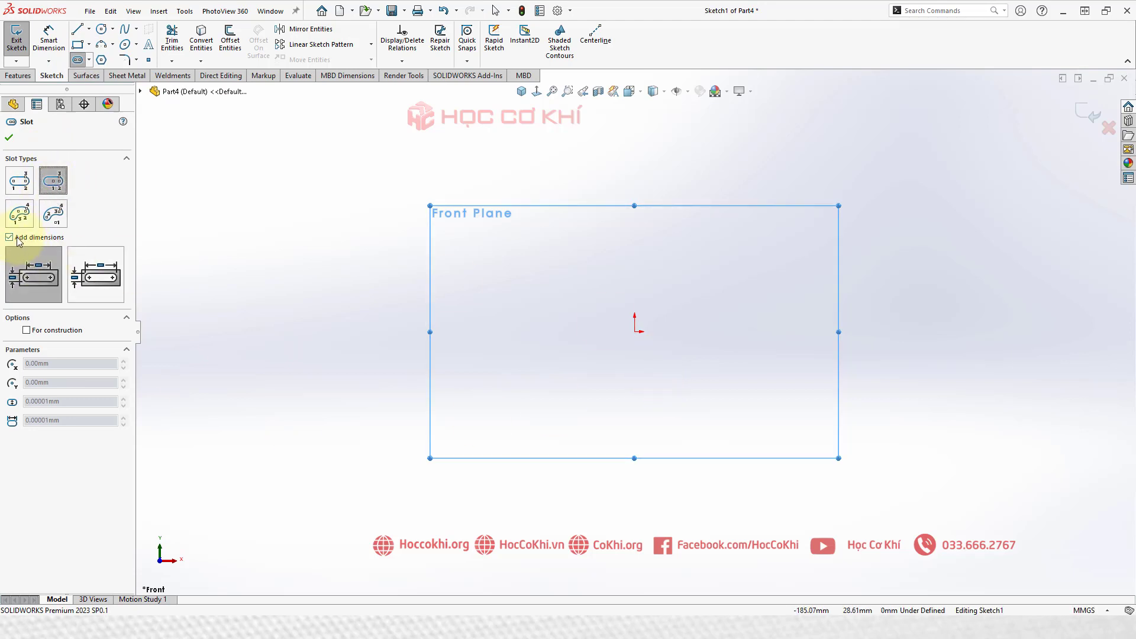
pyautogui.click(634, 332)
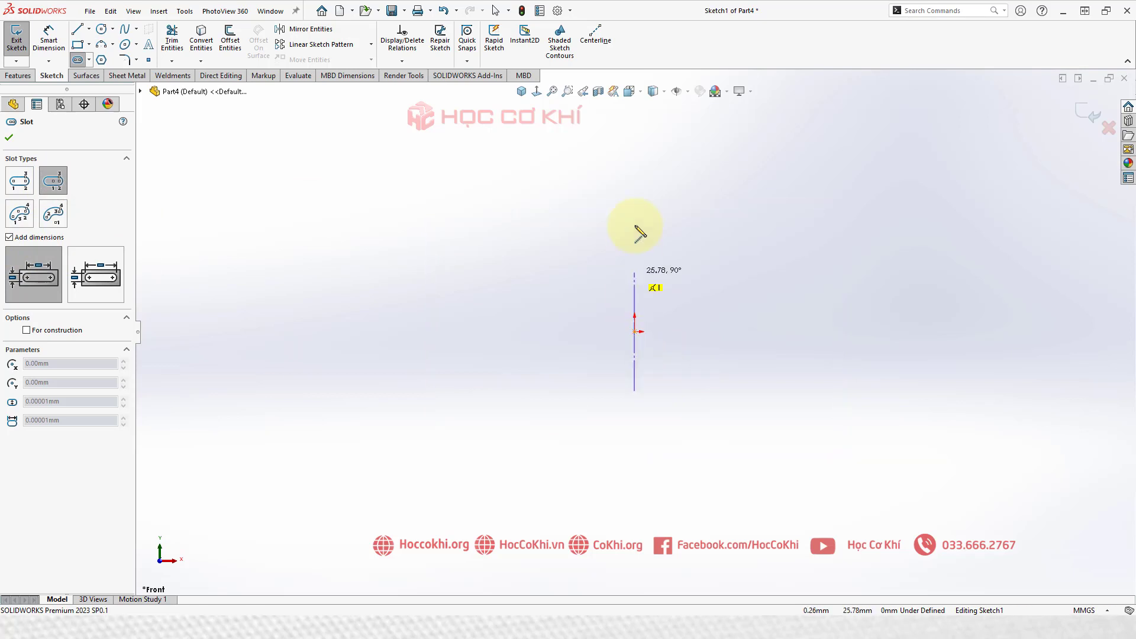
pyautogui.click(636, 177)
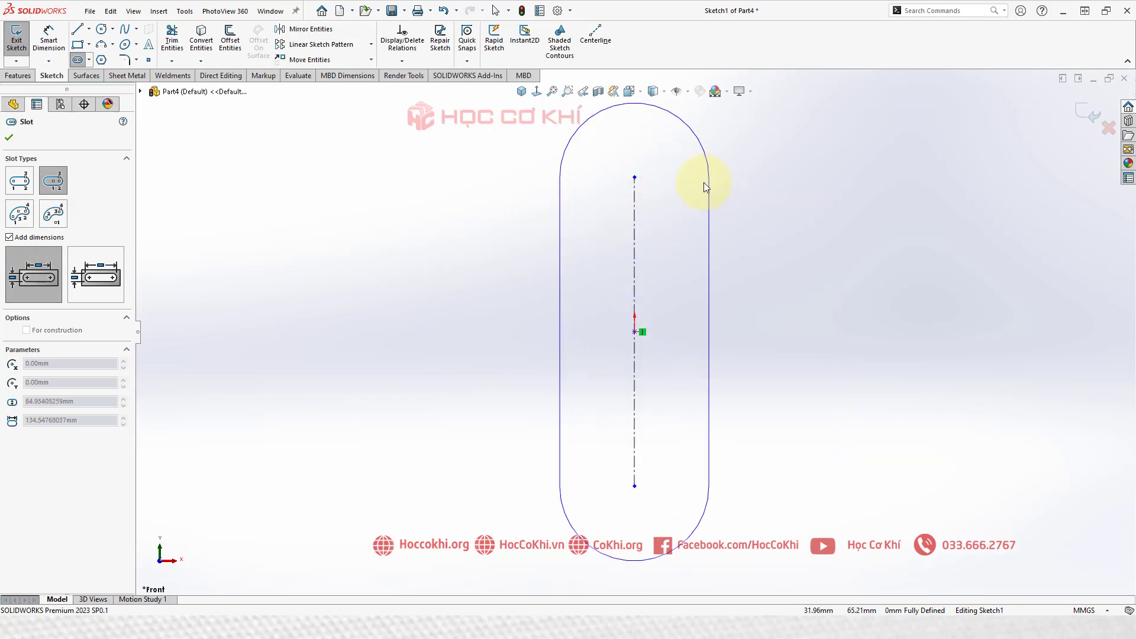
pyautogui.click(699, 182)
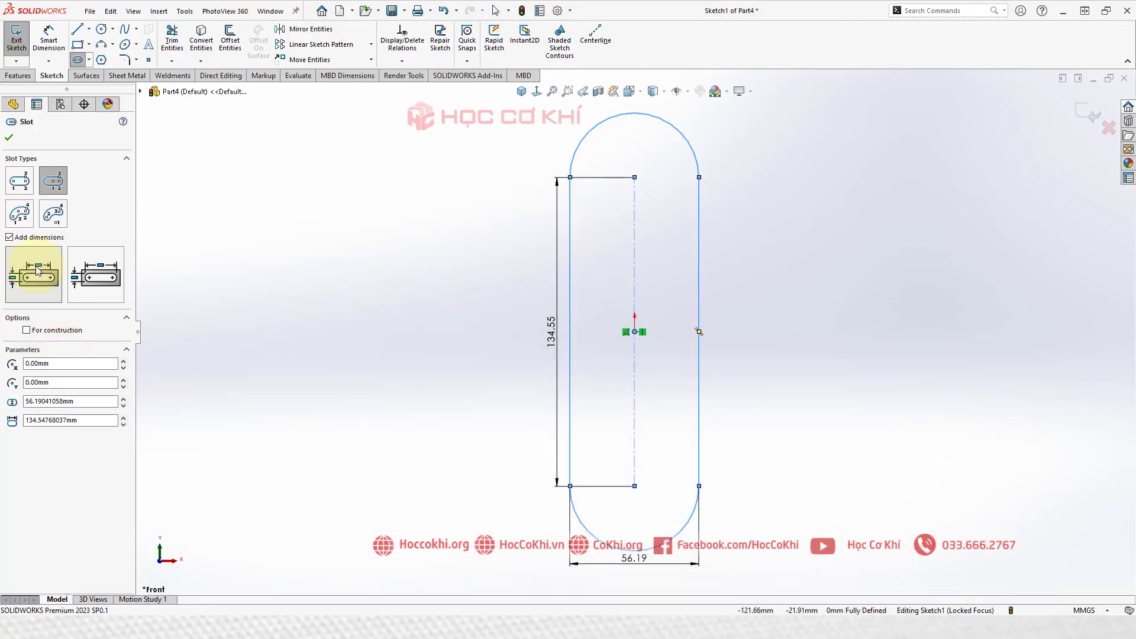
pyautogui.click(96, 275)
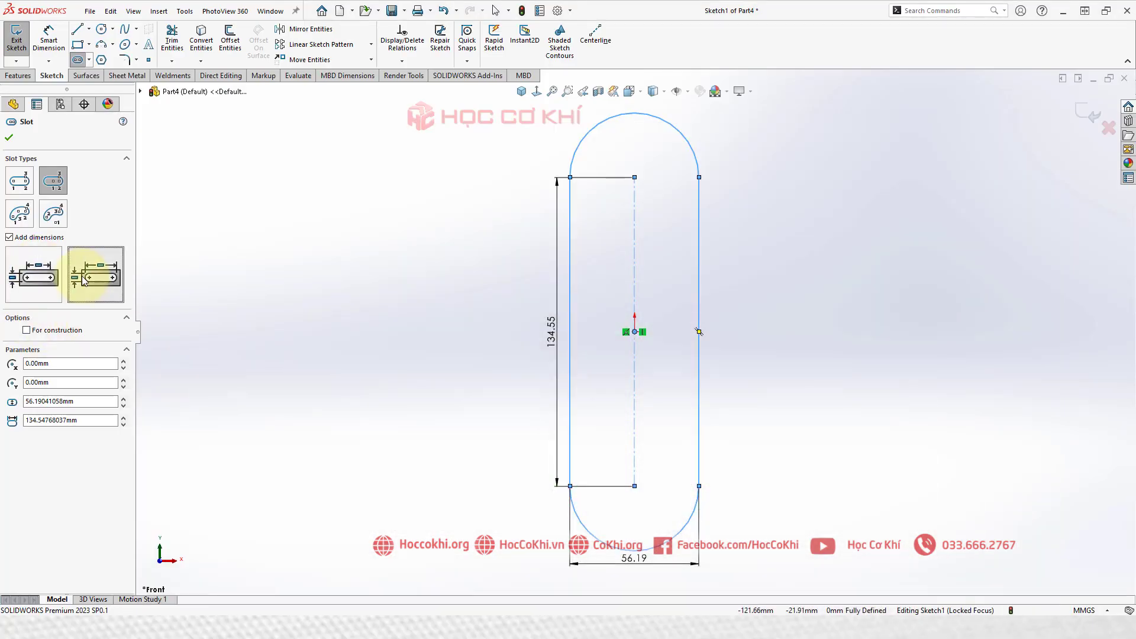
pyautogui.click(27, 277)
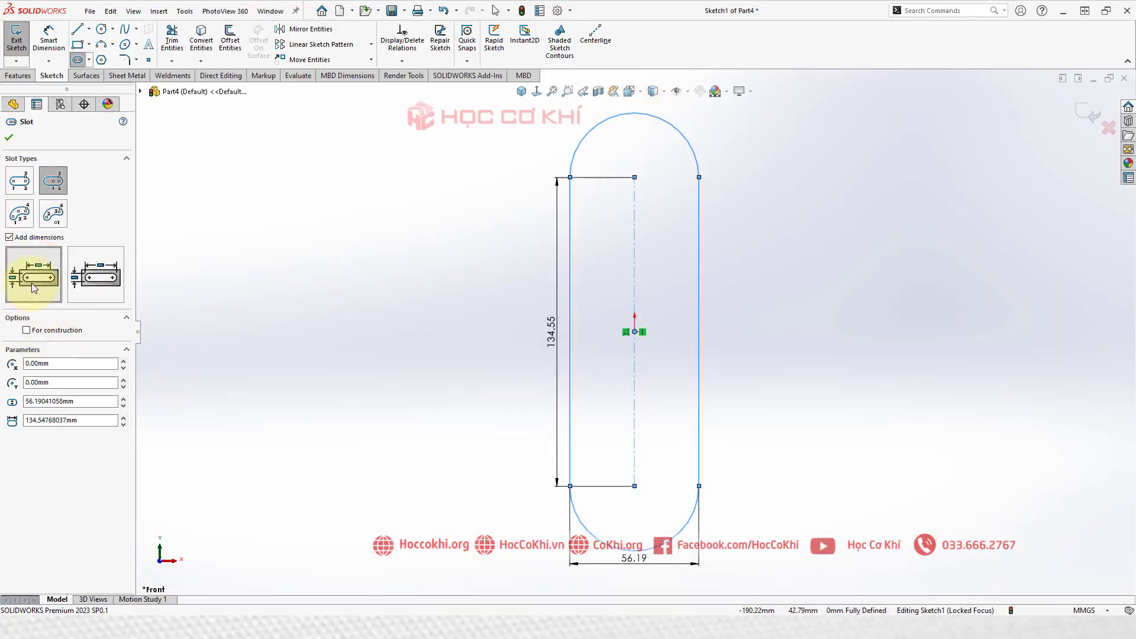
pyautogui.click(8, 139)
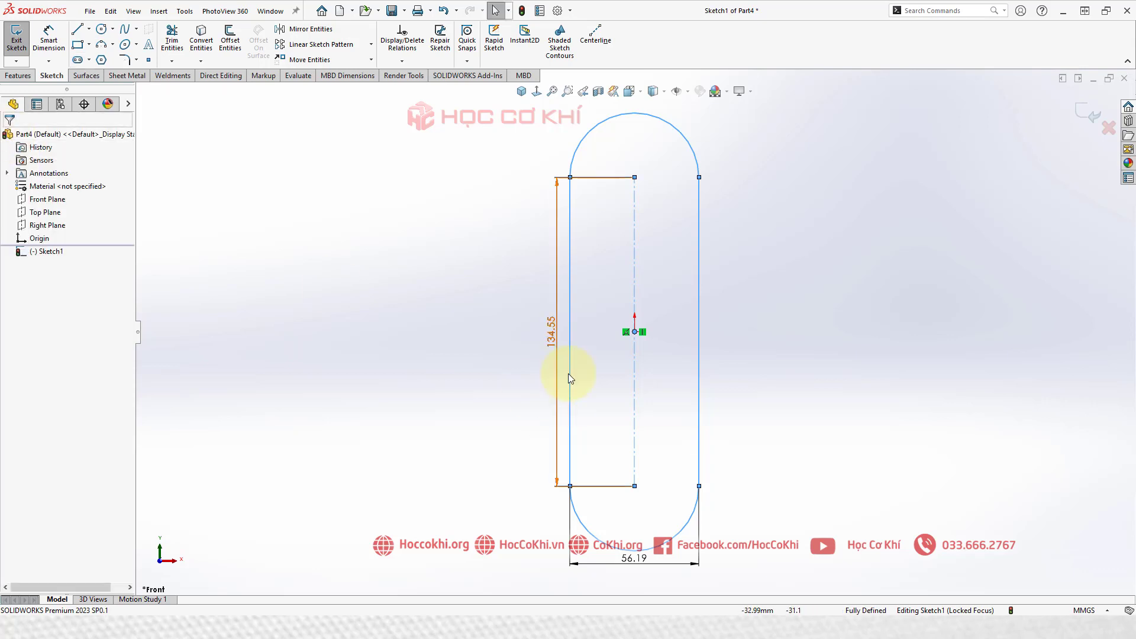
# Reposition the slot dimensions and set the centre-to-centre length to 140.
pyautogui.moveTo(561, 335); pyautogui.dragTo(781, 330)
pyautogui.moveTo(633, 558); pyautogui.dragTo(634, 572)
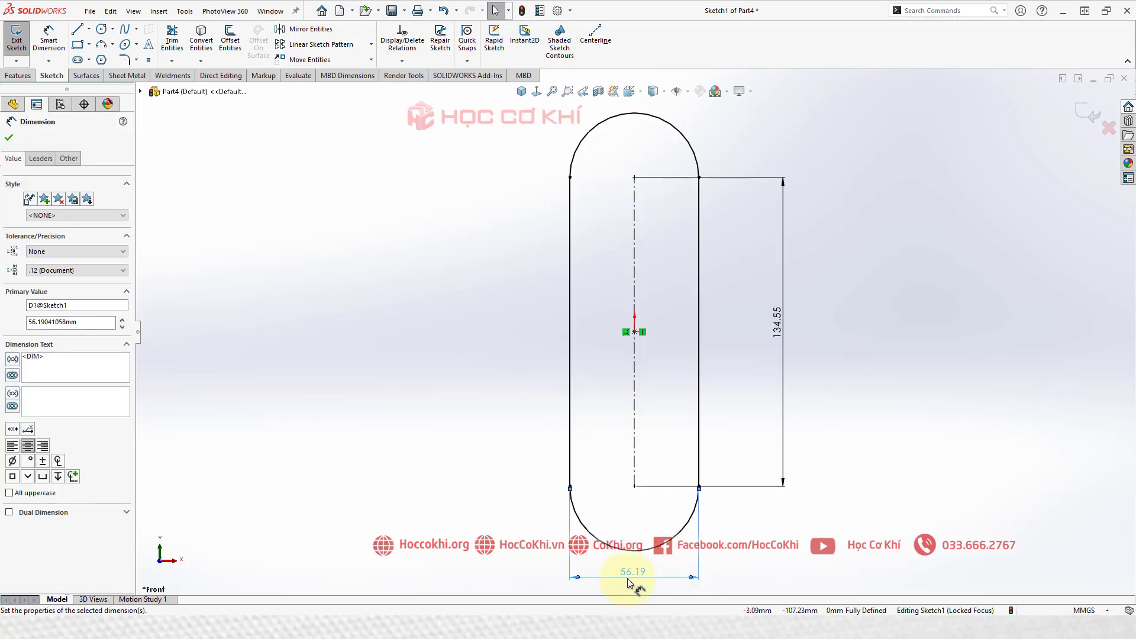
pyautogui.hotkey('alt', 'Tab')
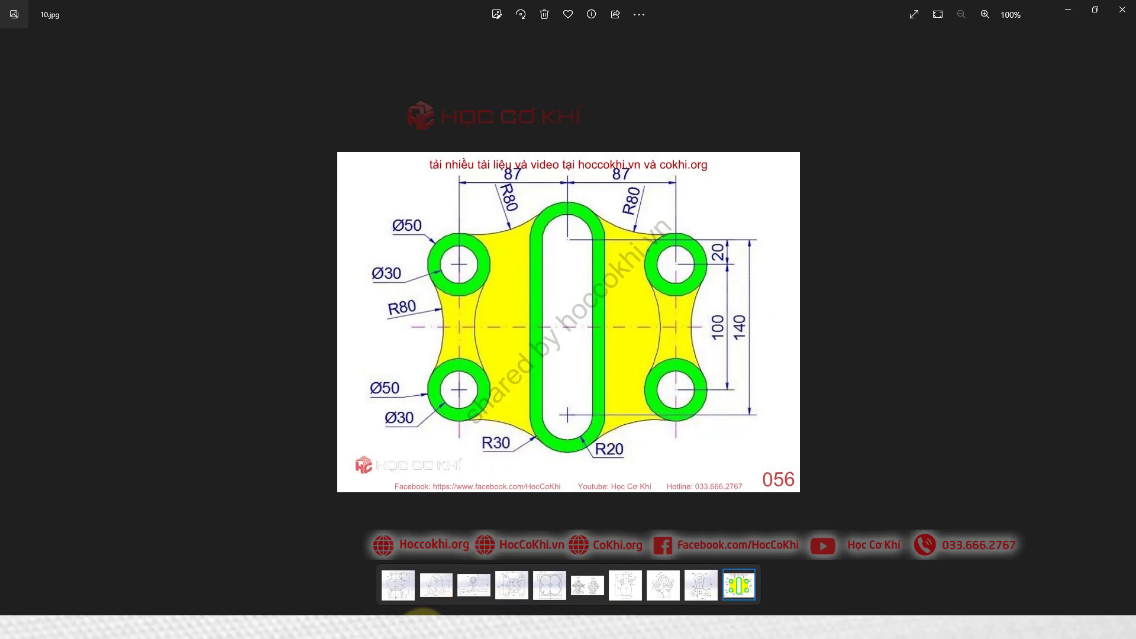
pyautogui.hotkey('alt', 'Tab')
pyautogui.doubleClick(778, 323)
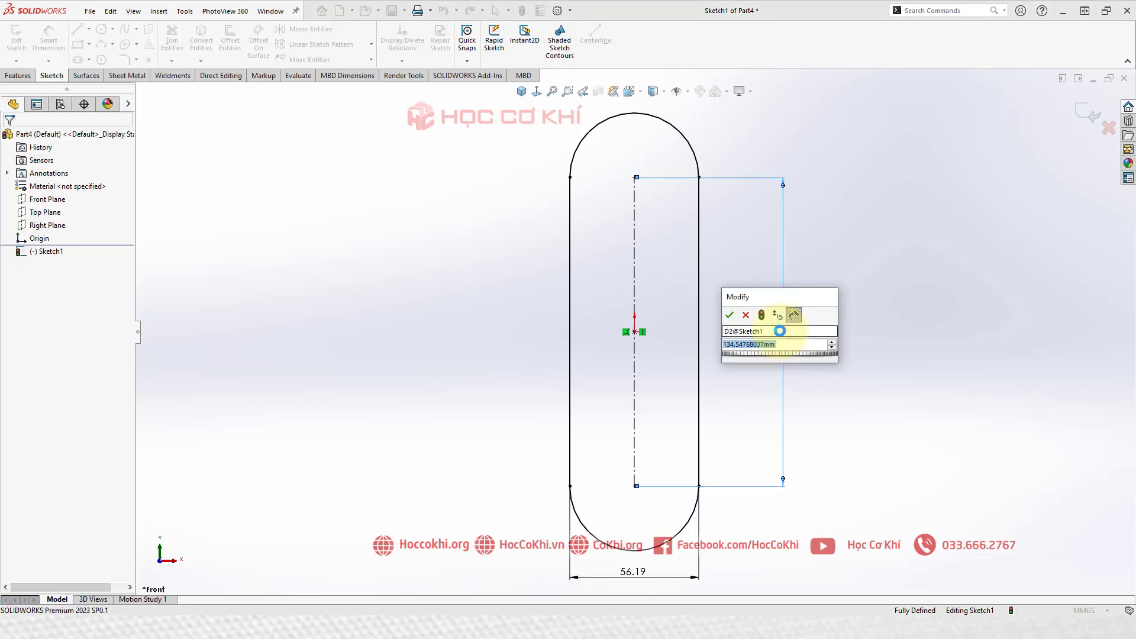
pyautogui.write('140')
pyautogui.press('Return')
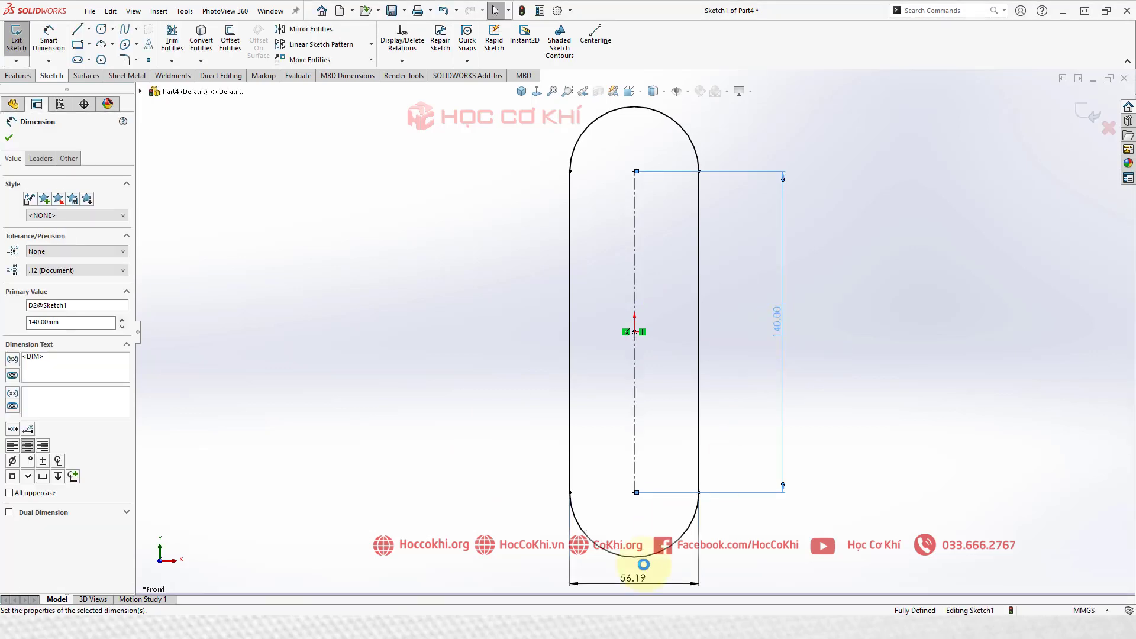
# Delete the 56.19 slot width dimension.
pyautogui.click(629, 584)
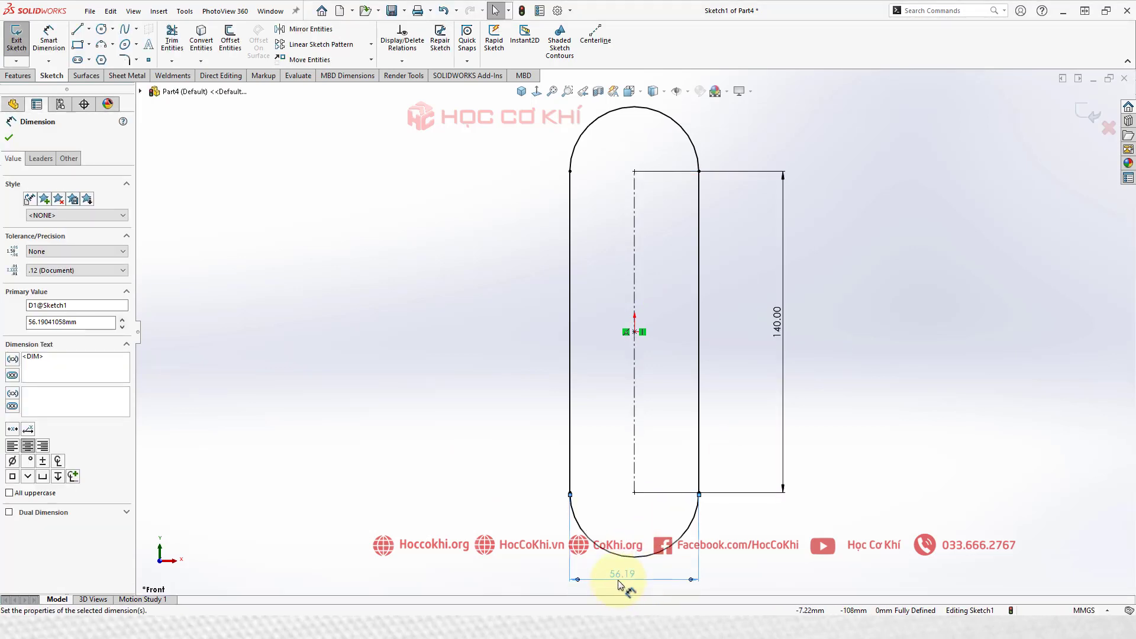
pyautogui.click(432, 432)
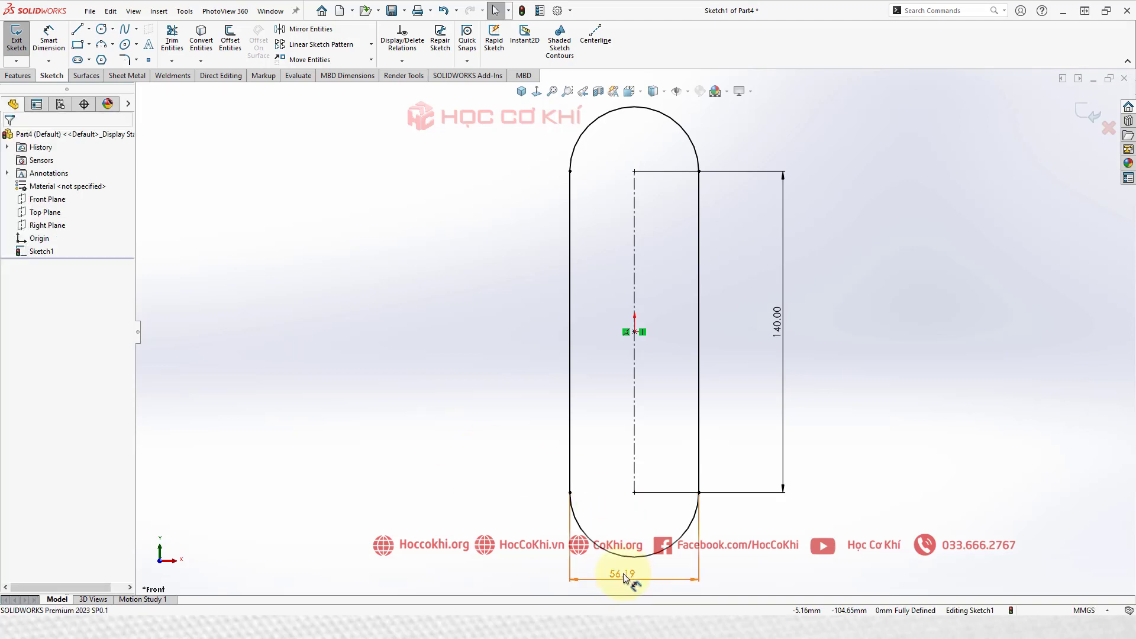
pyautogui.rightClick(624, 579)
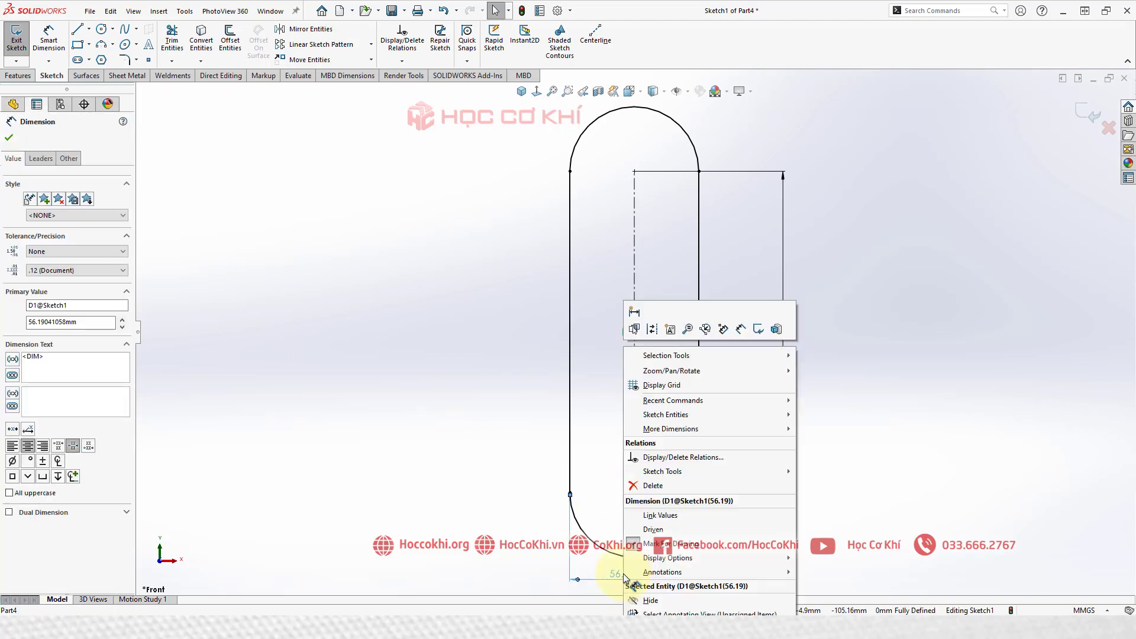
pyautogui.click(653, 486)
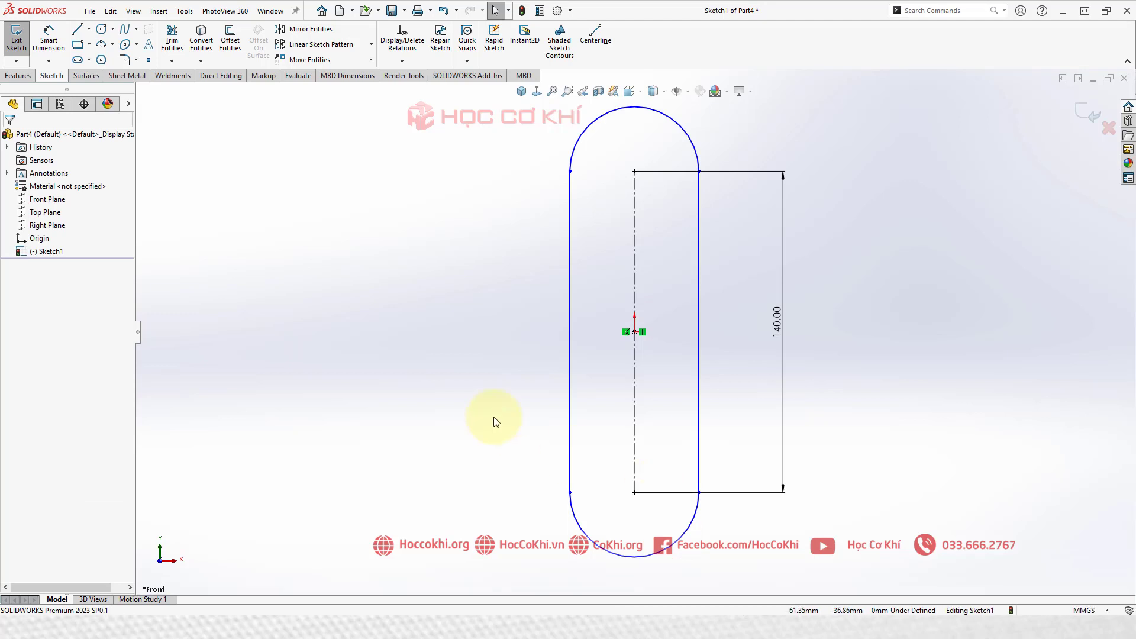
# Dimension the lower slot end arc to radius 30, fully defining the sketch.
pyautogui.click(36, 35)
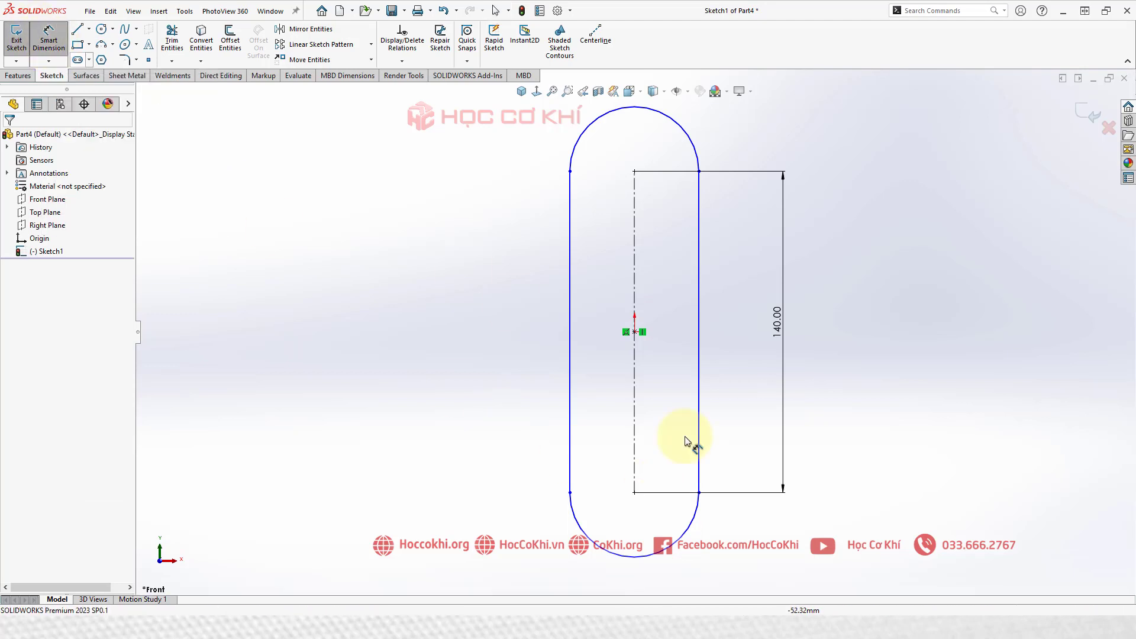
pyautogui.click(543, 570)
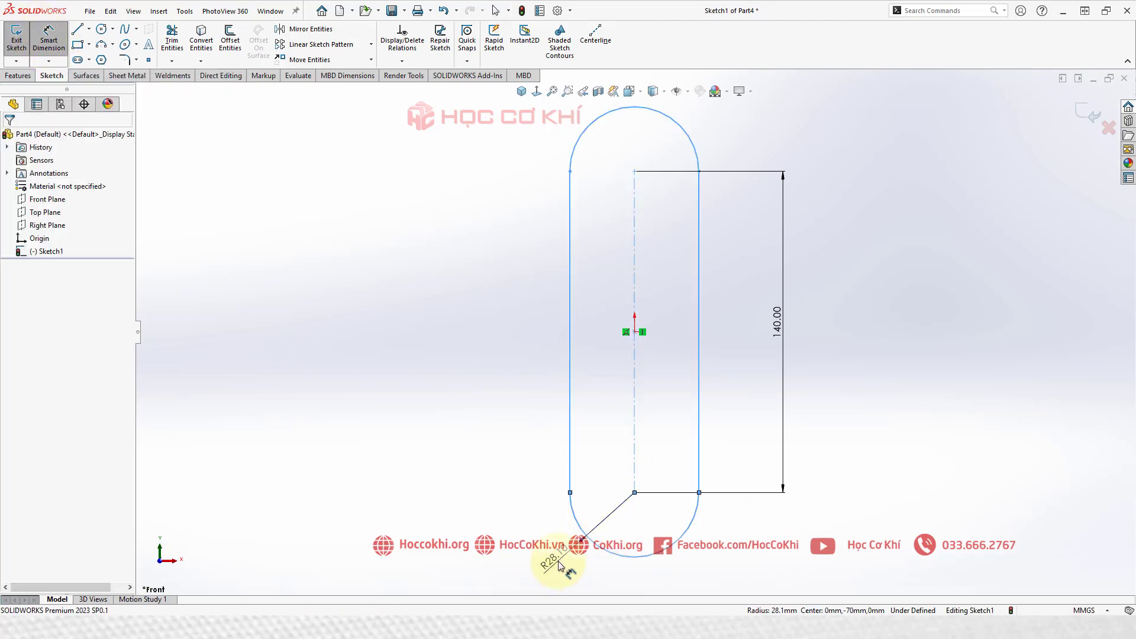
pyautogui.click(527, 533)
pyautogui.press('Return')
pyautogui.write('30')
pyautogui.press('Return')
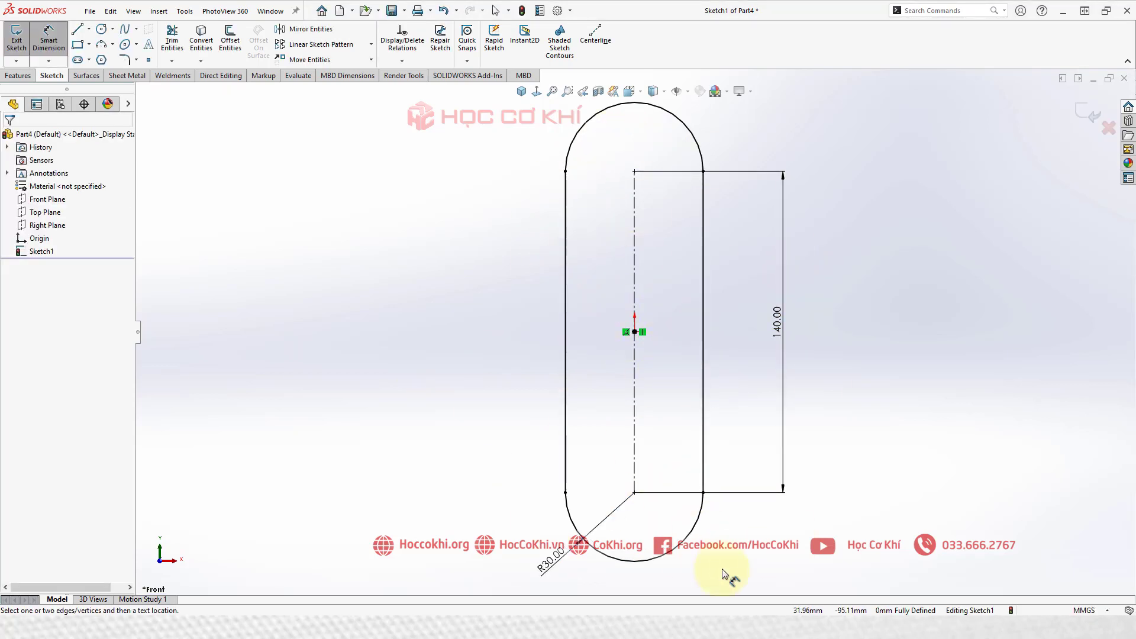
pyautogui.click(734, 626)
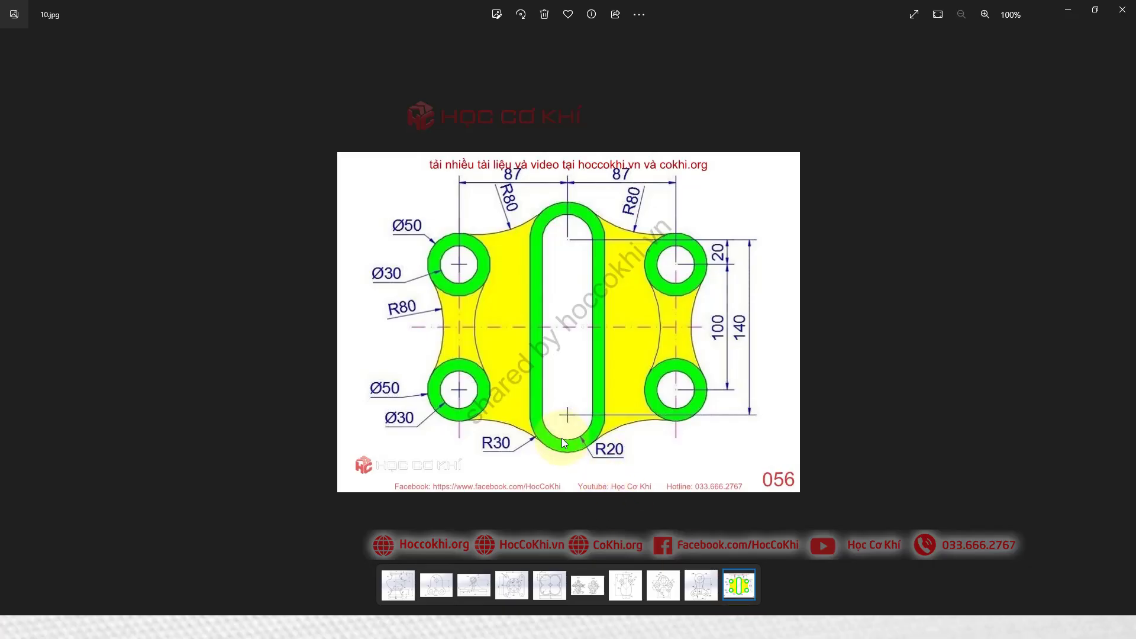
pyautogui.click(734, 630)
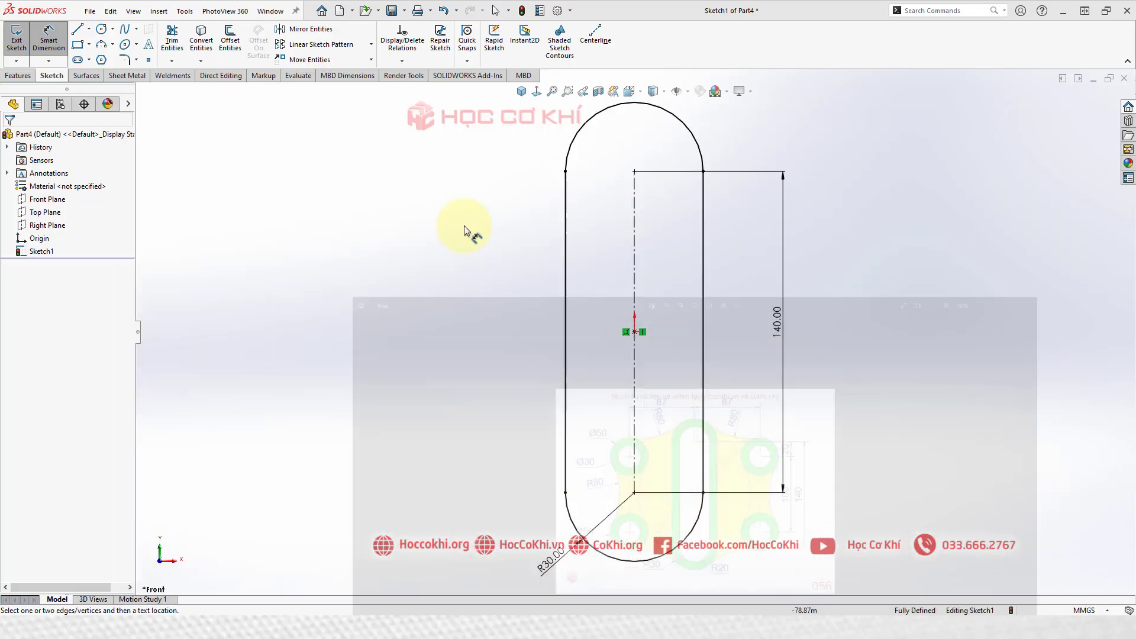
pyautogui.click(228, 39)
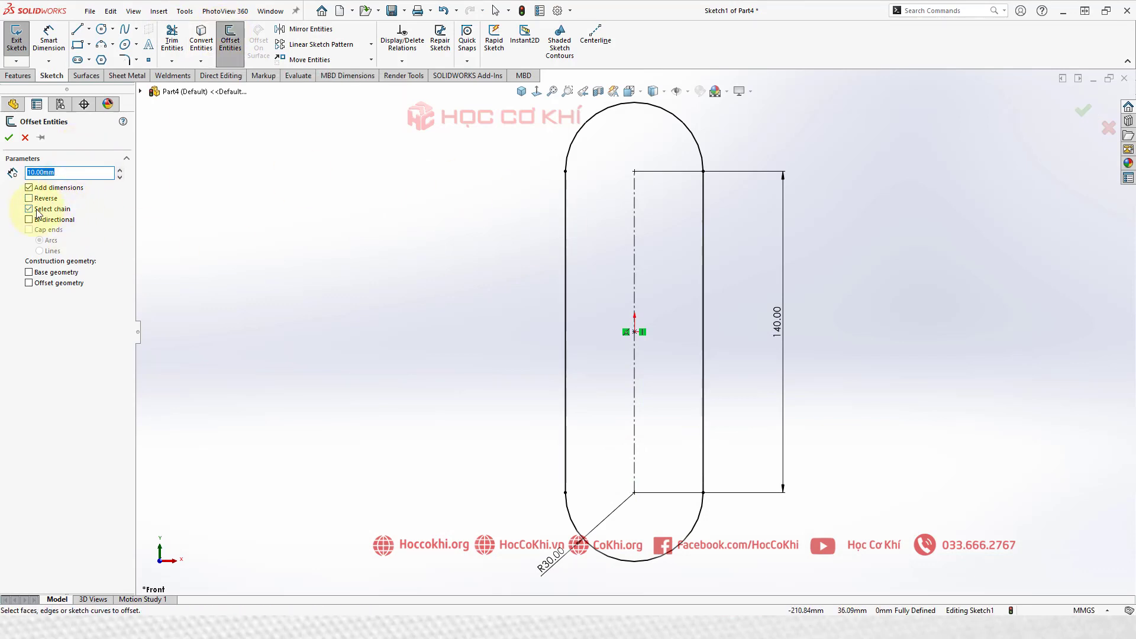
# Offset the whole slot outline 10 mm, reversed to the inside.
pyautogui.click(565, 255)
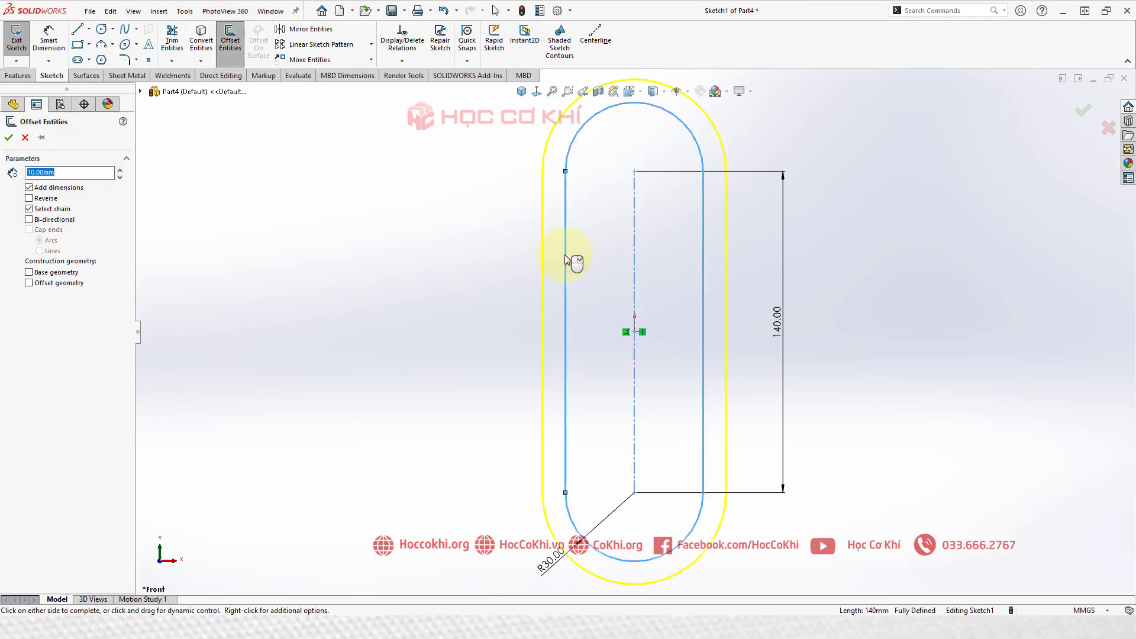
pyautogui.click(29, 198)
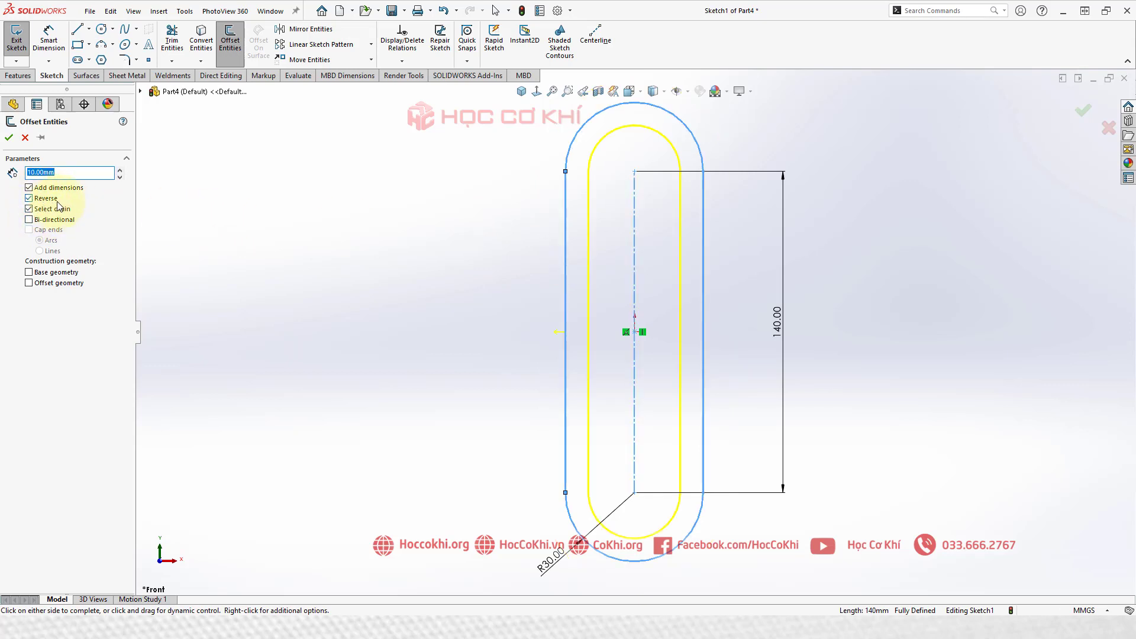
# Accept the 10 mm inner offset and move its 10.00 dimension down the slot.
pyautogui.click(8, 138)
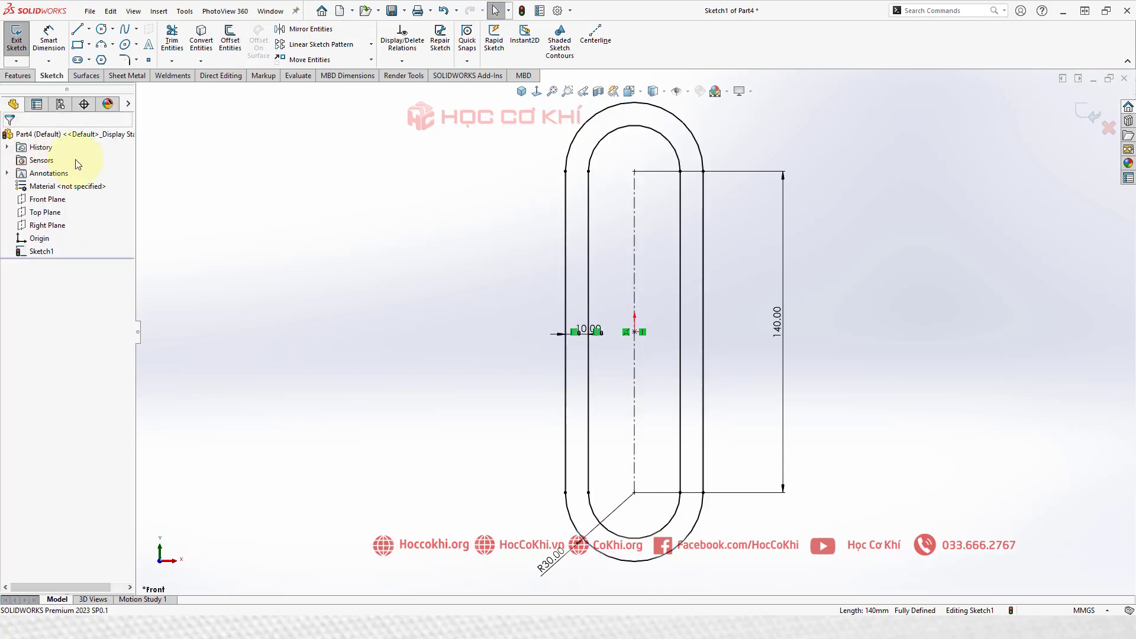
pyautogui.moveTo(587, 329)
pyautogui.mouseDown()
pyautogui.moveTo(612, 300)
pyautogui.moveTo(541, 438)
pyautogui.mouseUp()
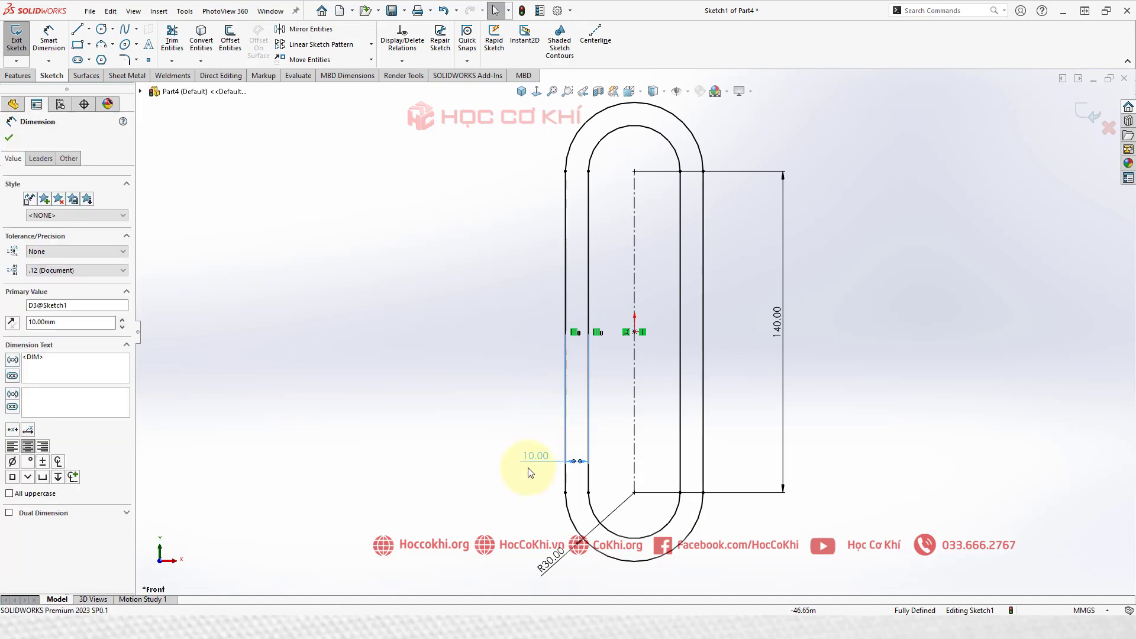
pyautogui.click(734, 613)
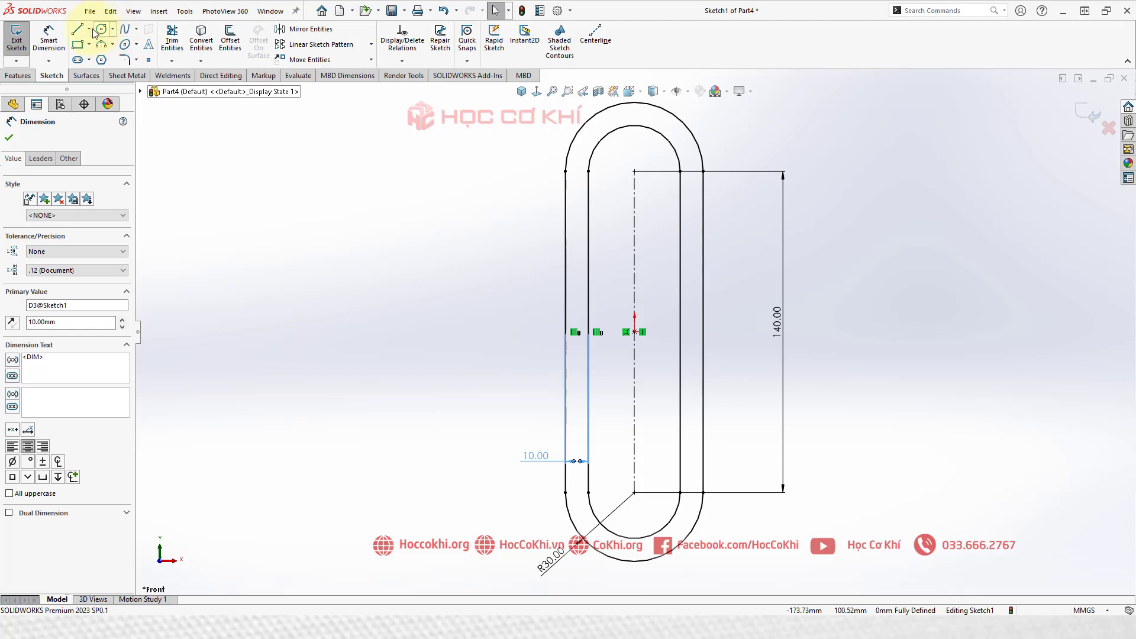
# Draw construction centrelines from the origin: one horizontal leftward, one vertical to the outer arc top.
pyautogui.click(89, 28)
pyautogui.click(78, 62)
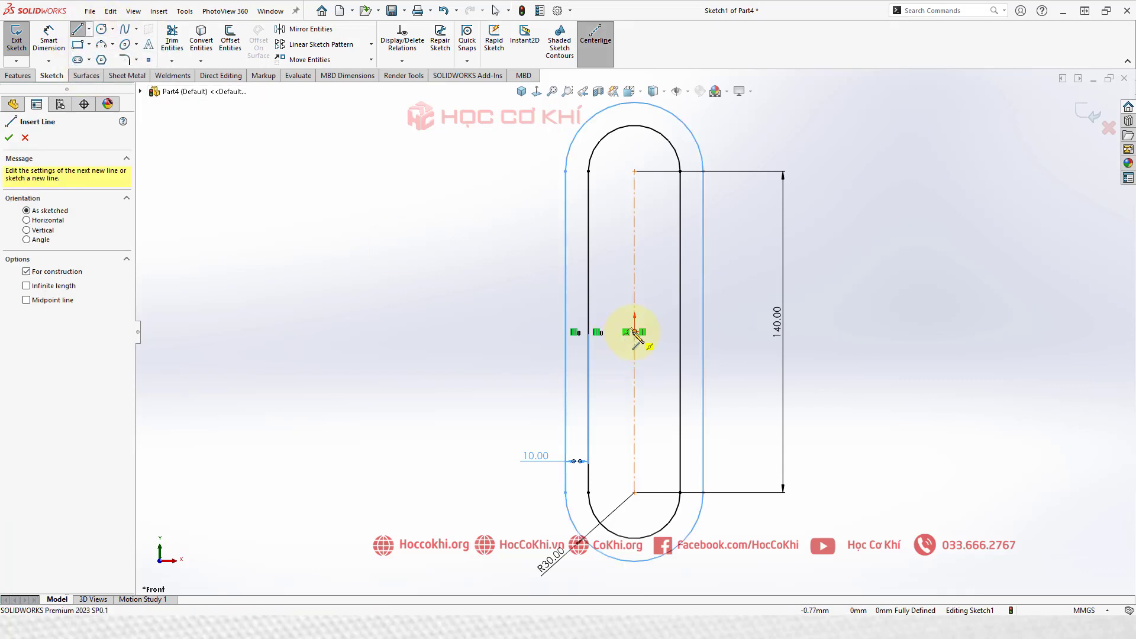
pyautogui.click(635, 332)
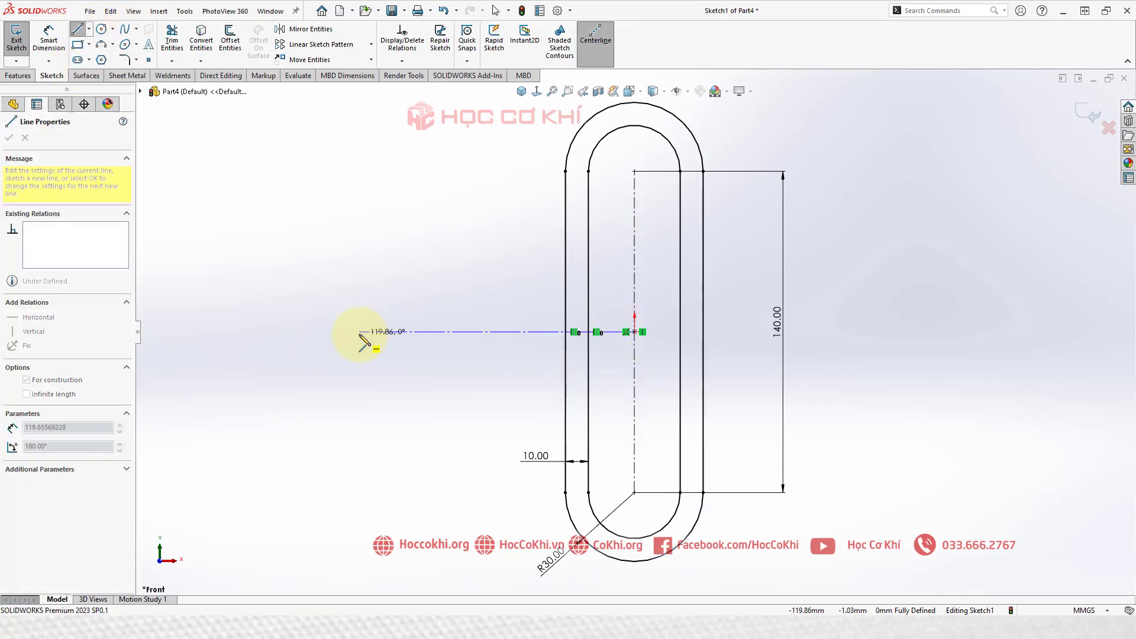
pyautogui.click(360, 331)
pyautogui.press('Escape')
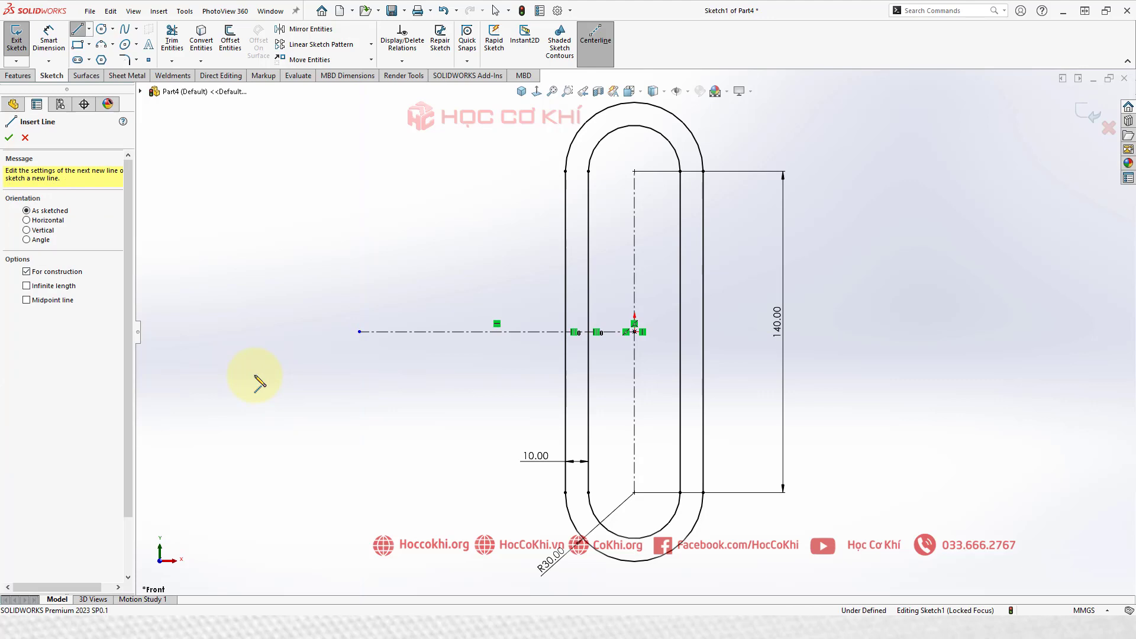
pyautogui.scroll(3, 675, 355)
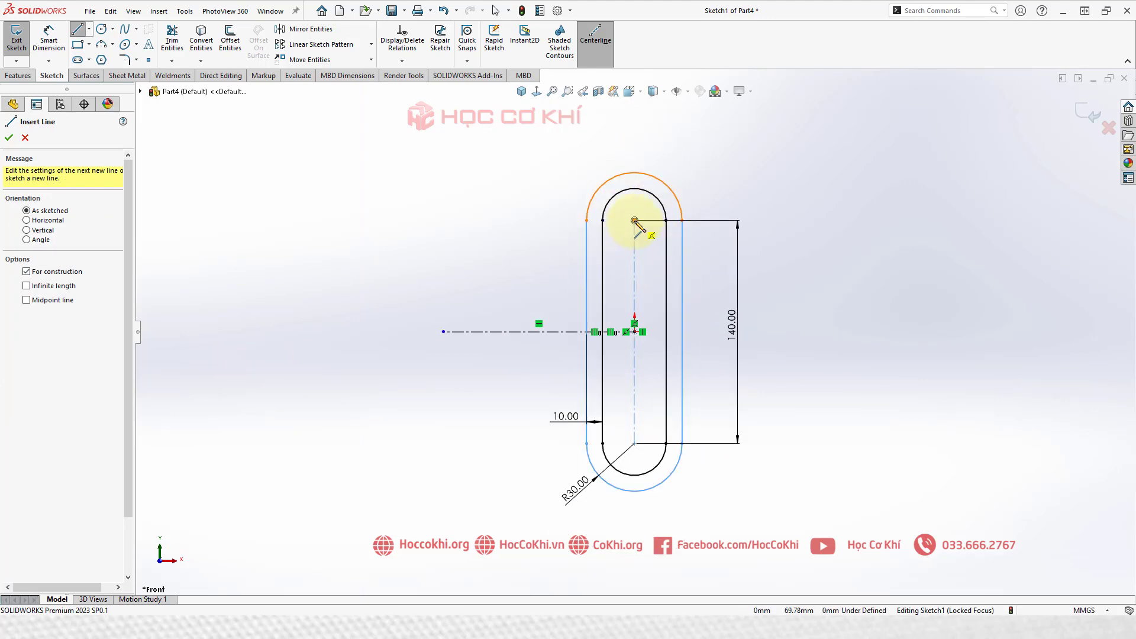
pyautogui.scroll(-3, 635, 220)
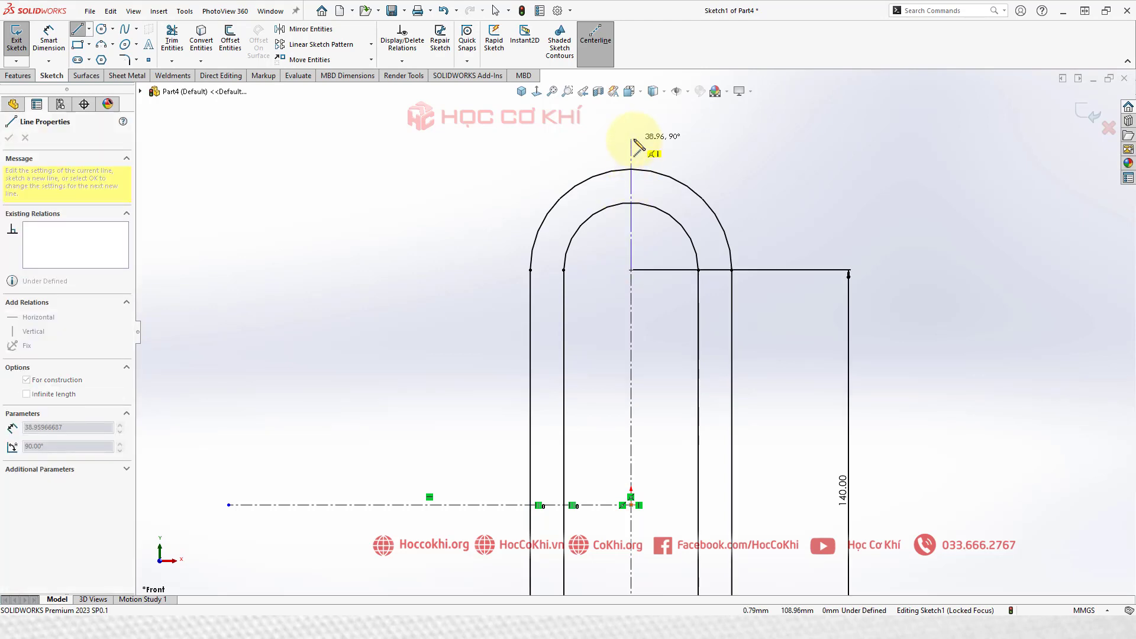
pyautogui.click(630, 169)
pyautogui.press('Escape')
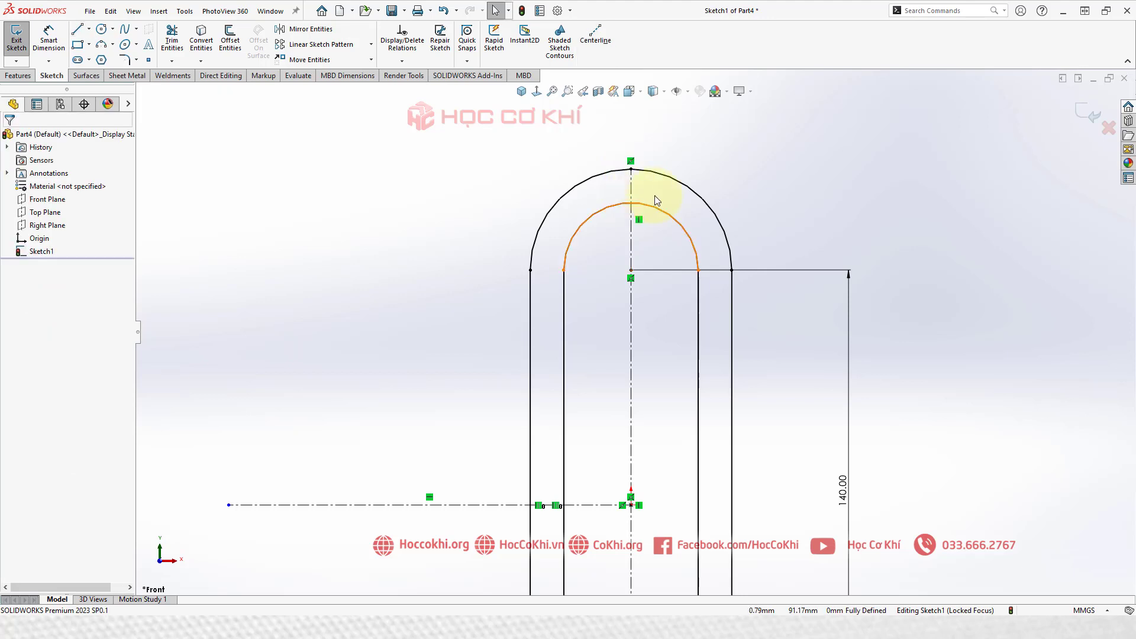
# Draw concentric inner and outer circles sharing one centre above-left of the slot.
pyautogui.press('z')
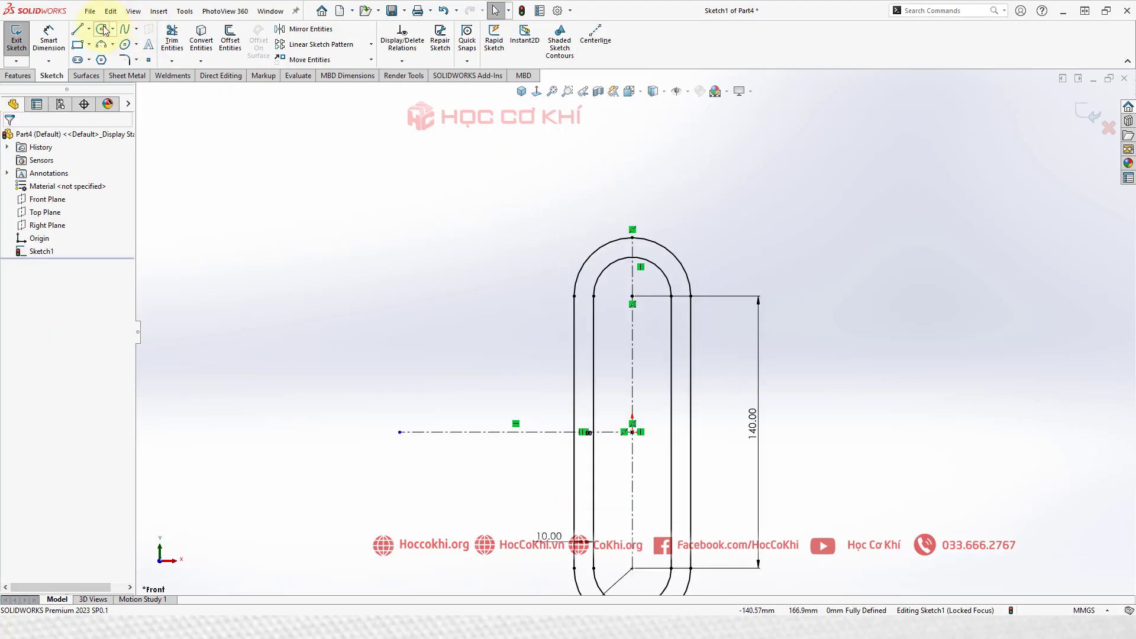
pyautogui.click(101, 29)
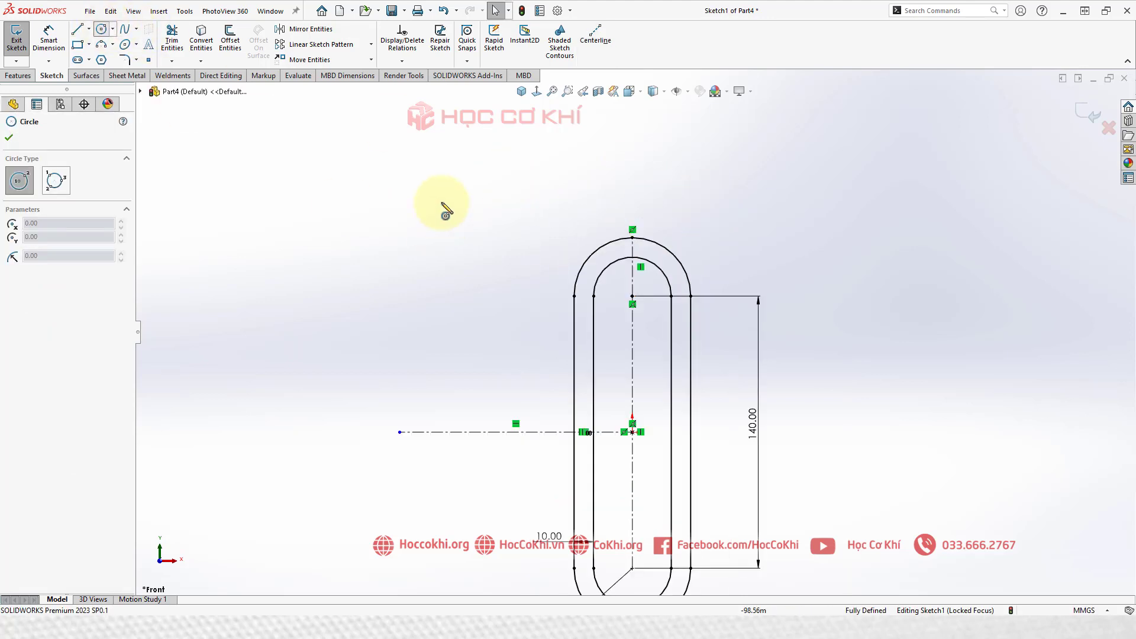
pyautogui.click(379, 248)
pyautogui.click(379, 198)
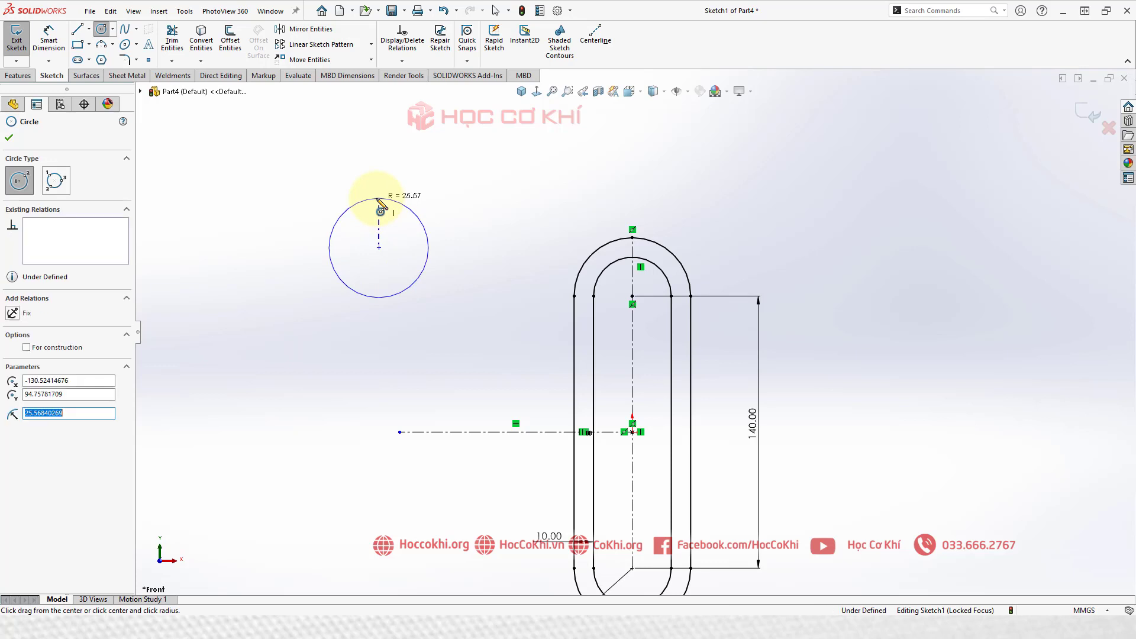
pyautogui.click(379, 248)
pyautogui.click(375, 171)
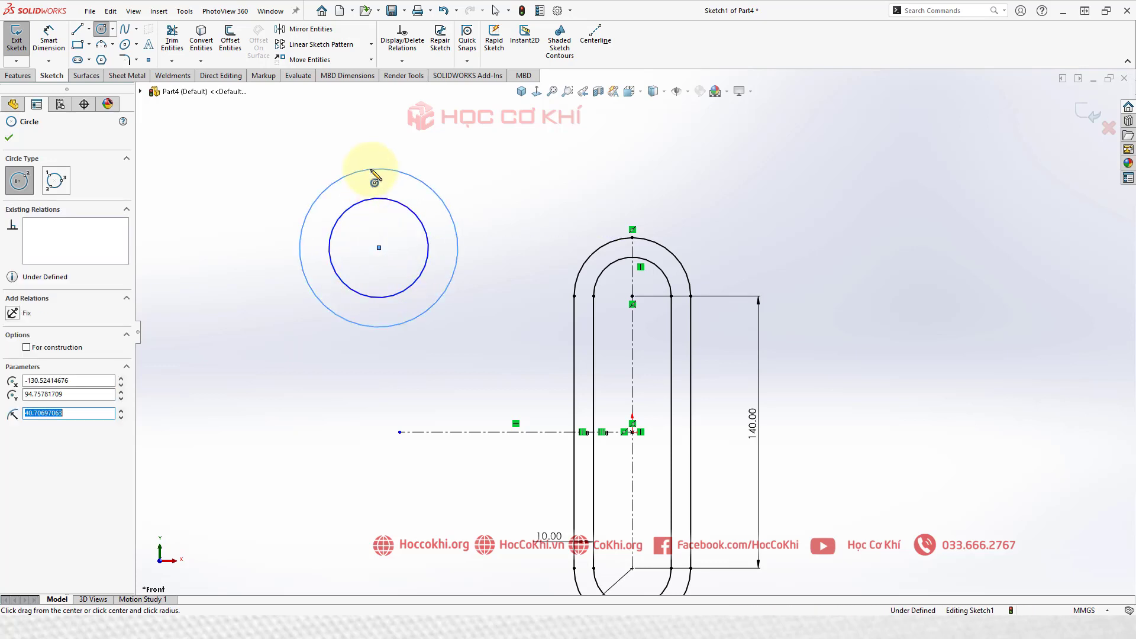
pyautogui.click(49, 40)
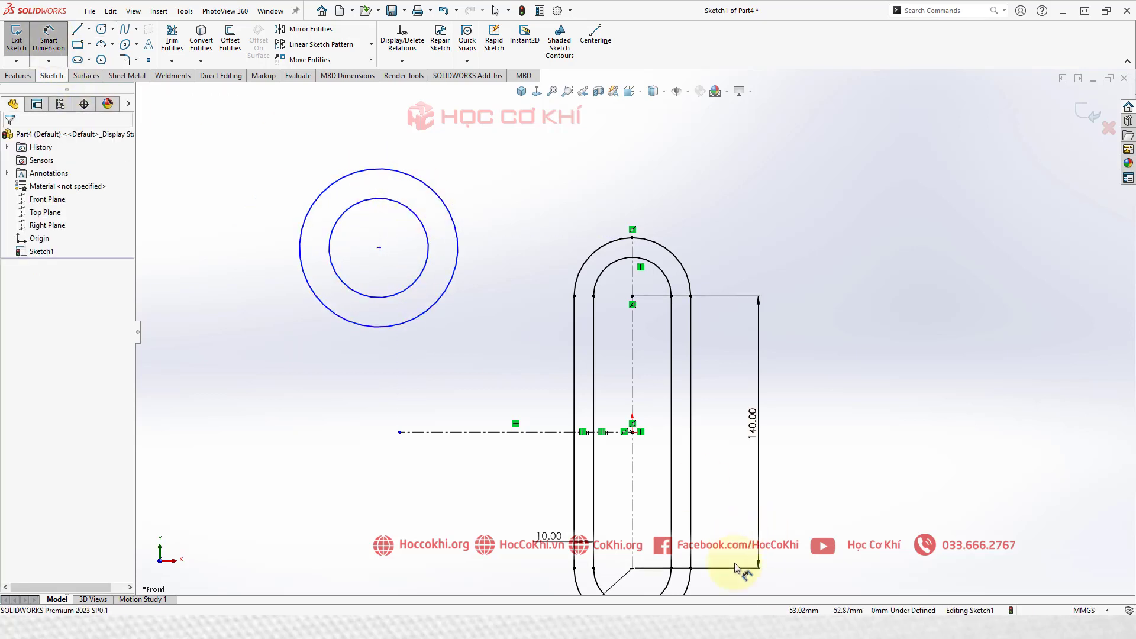
pyautogui.hotkey('alt', 'Tab')
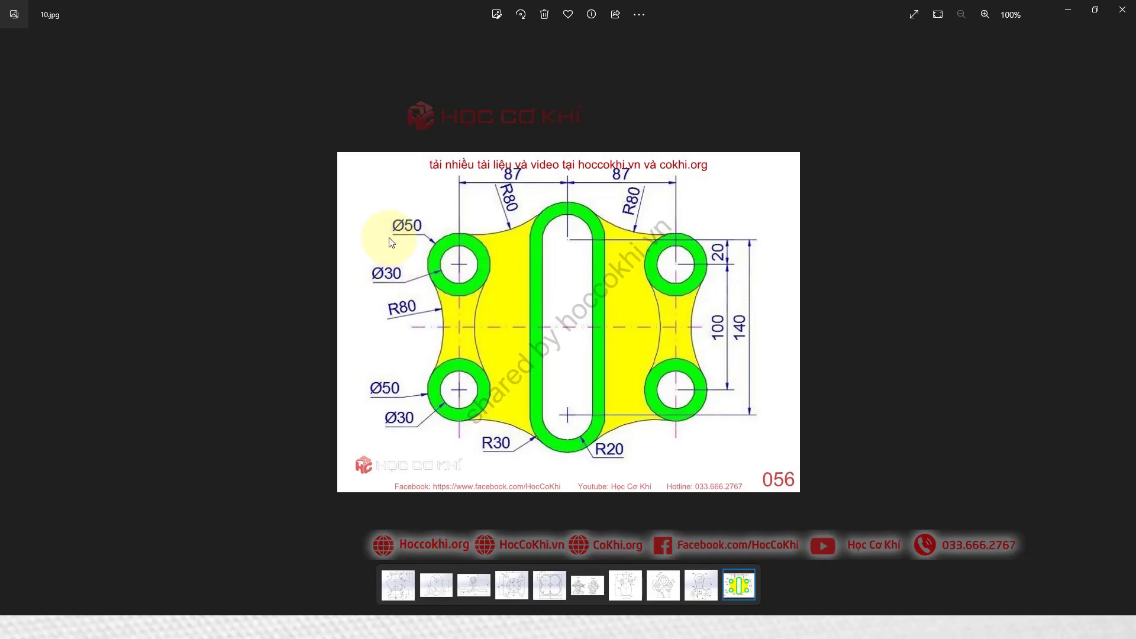
pyautogui.hotkey('alt', 'Tab')
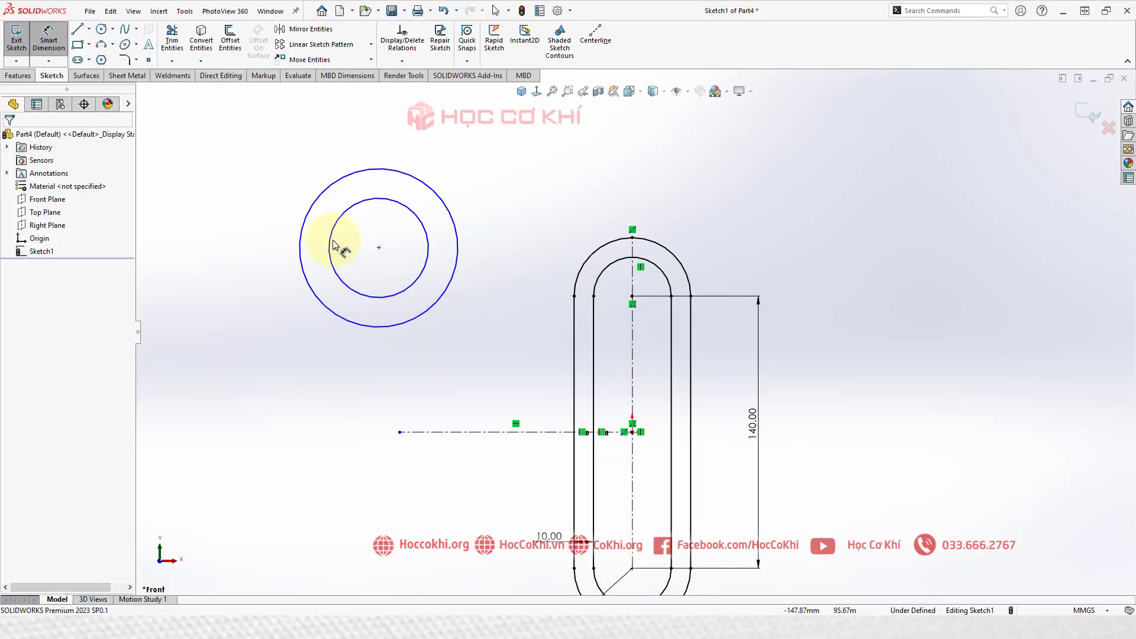
# Dimension the upper-left boss circles: inner circle Ø30 and outer circle Ø50.
pyautogui.click(333, 243)
pyautogui.click(254, 244)
pyautogui.write('30')
pyautogui.press('Return')
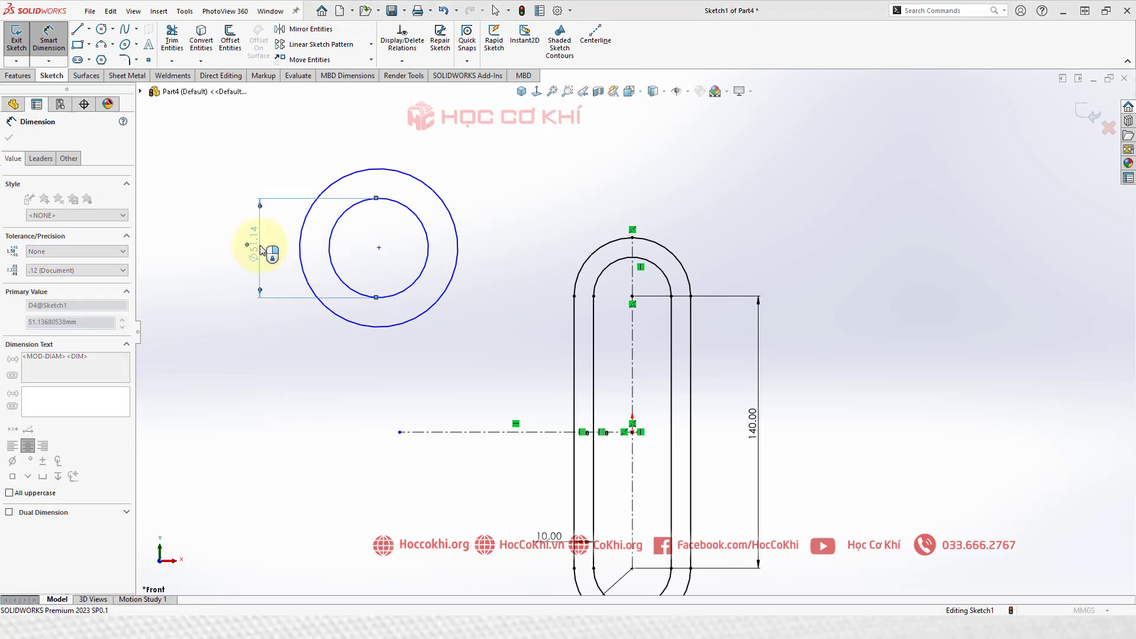
pyautogui.click(305, 232)
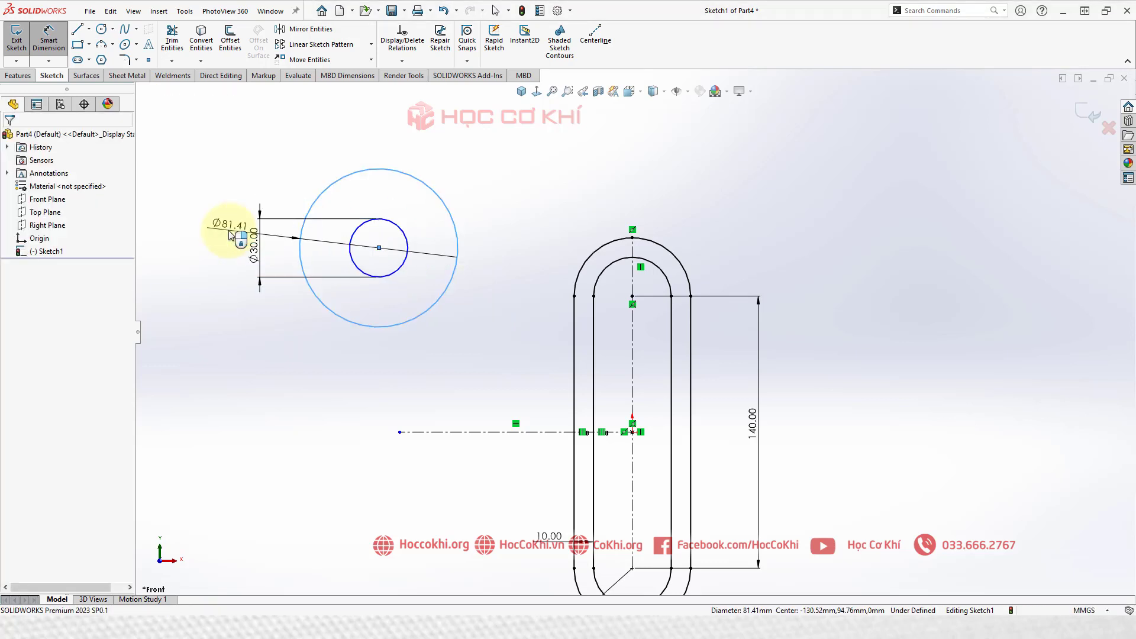
pyautogui.click(230, 234)
pyautogui.write('50')
pyautogui.press('Return')
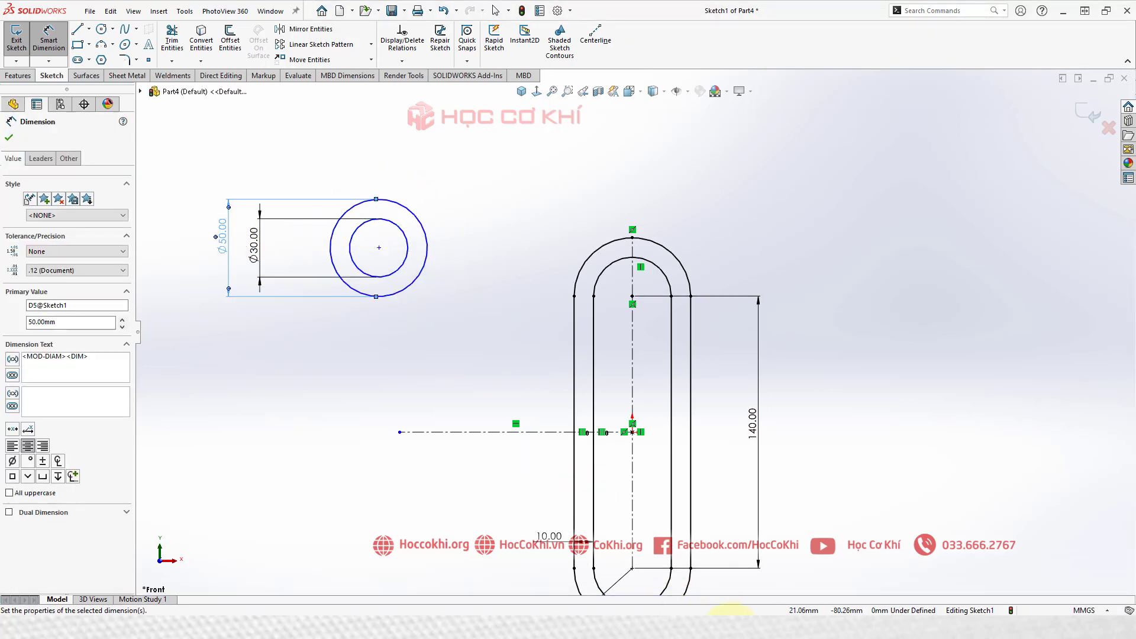
pyautogui.moveTo(730, 612)
pyautogui.click(723, 580)
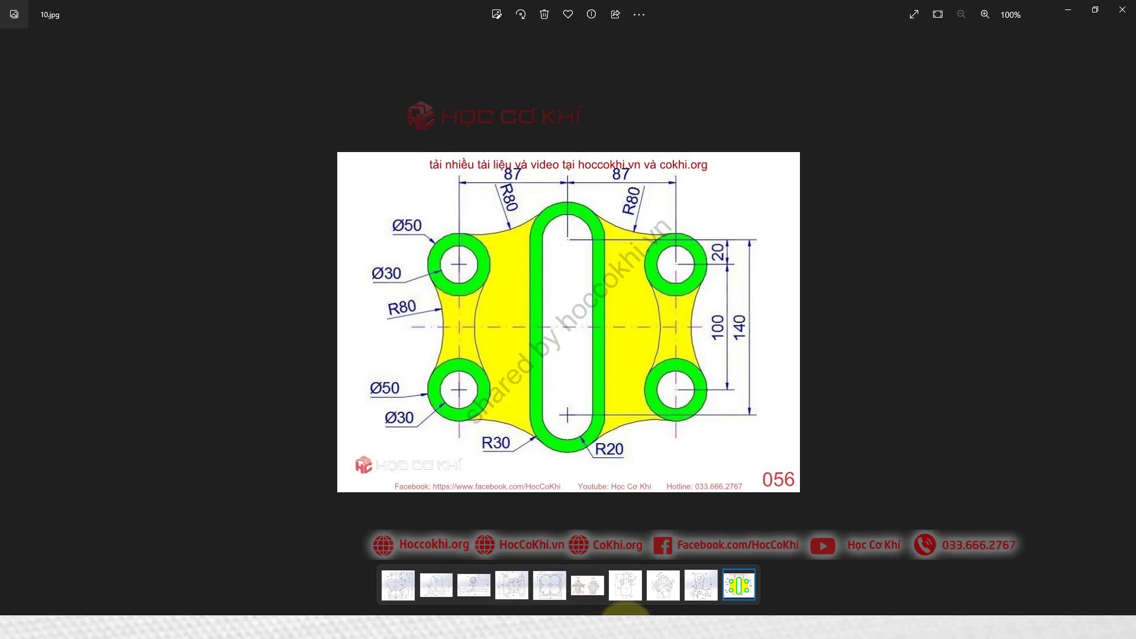
pyautogui.click(733, 614)
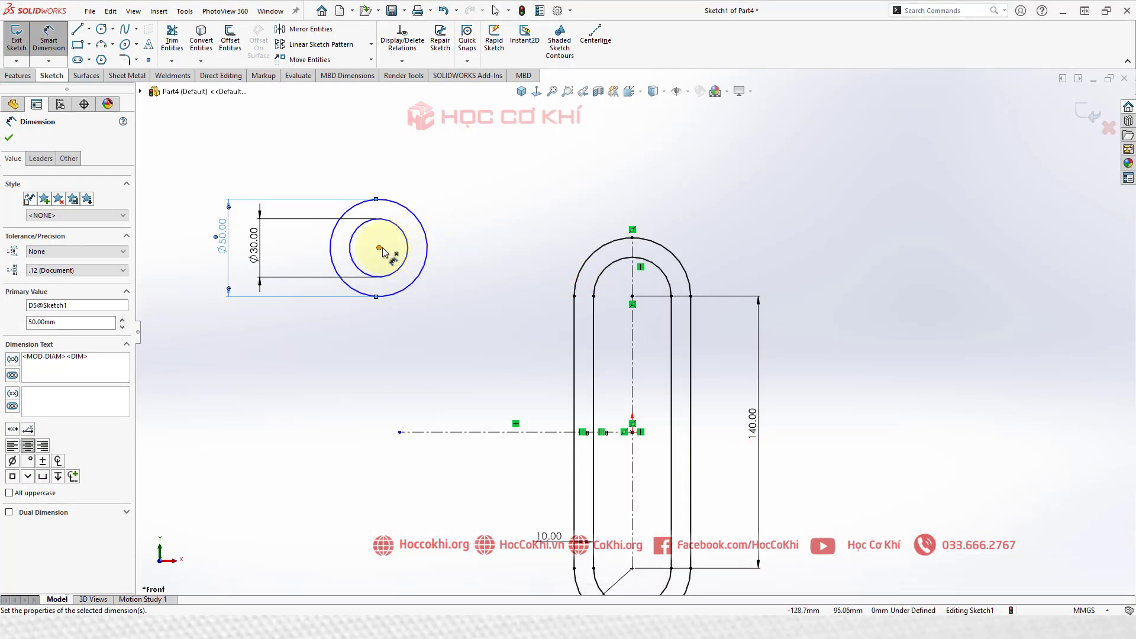
# Dimension the boss centre 87 mm horizontally from the slot's vertical centreline.
pyautogui.click(380, 249)
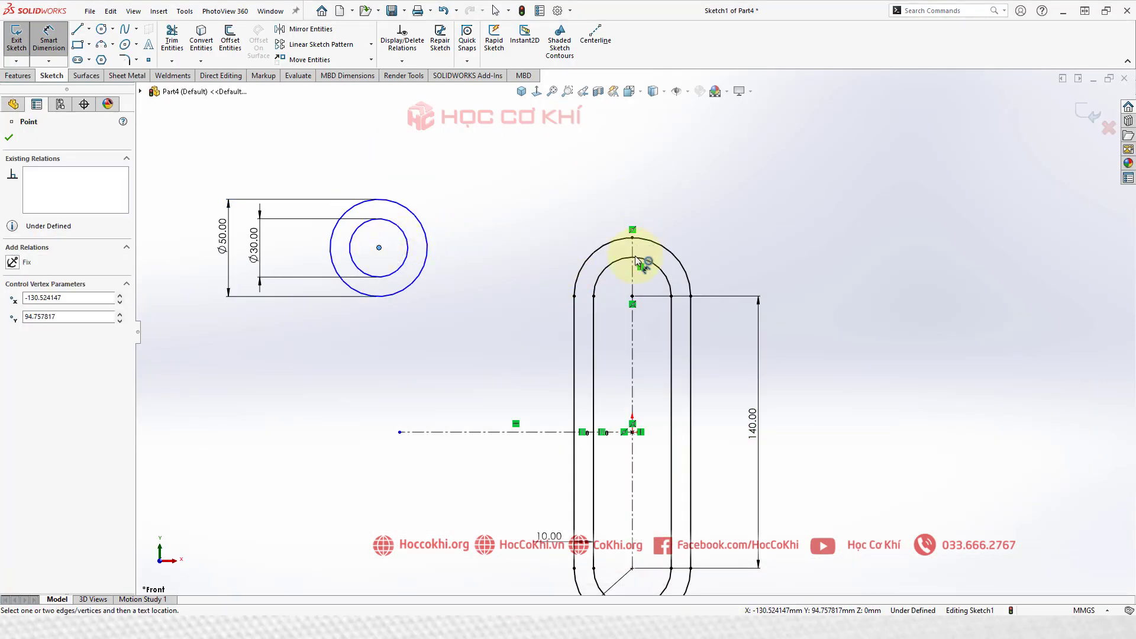
pyautogui.click(634, 285)
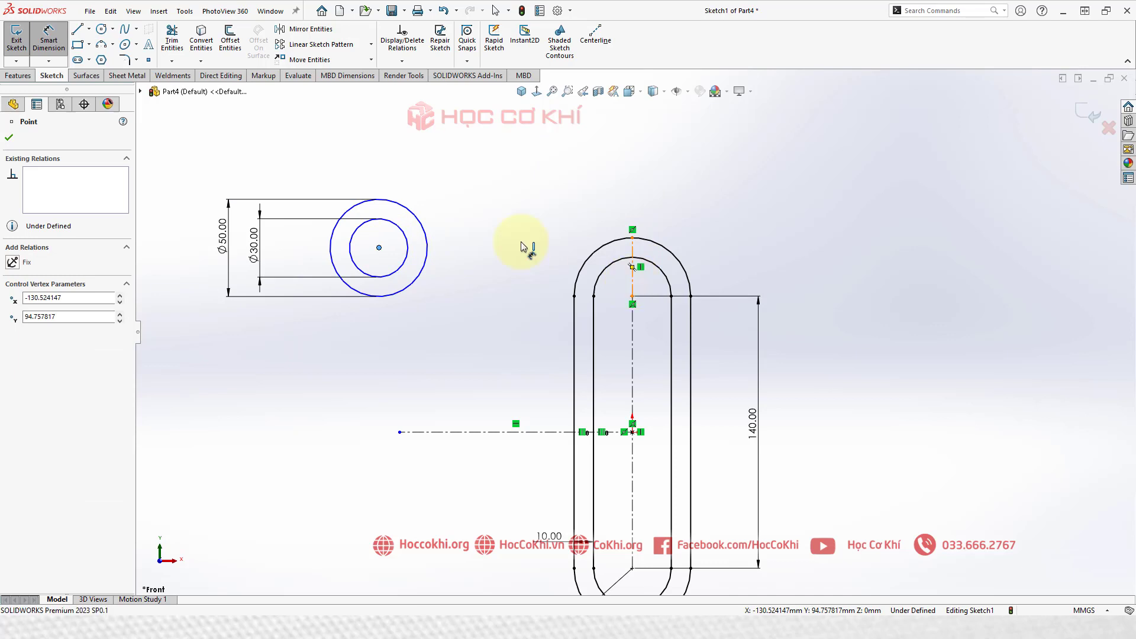
pyautogui.click(490, 150)
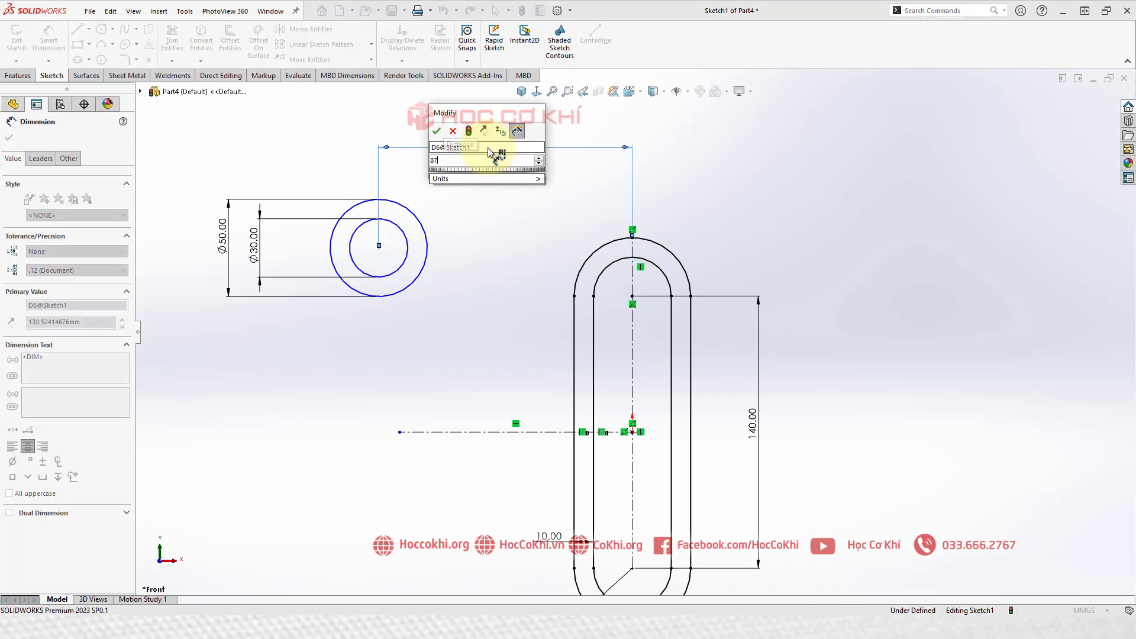
pyautogui.write('87')
pyautogui.press('Return')
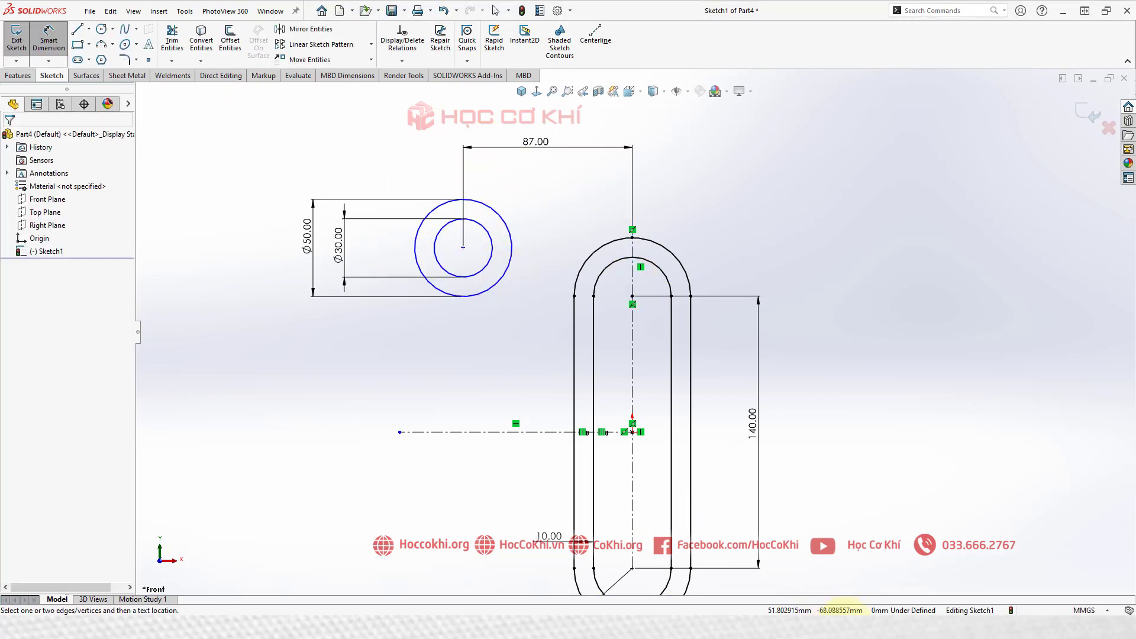
pyautogui.click(740, 621)
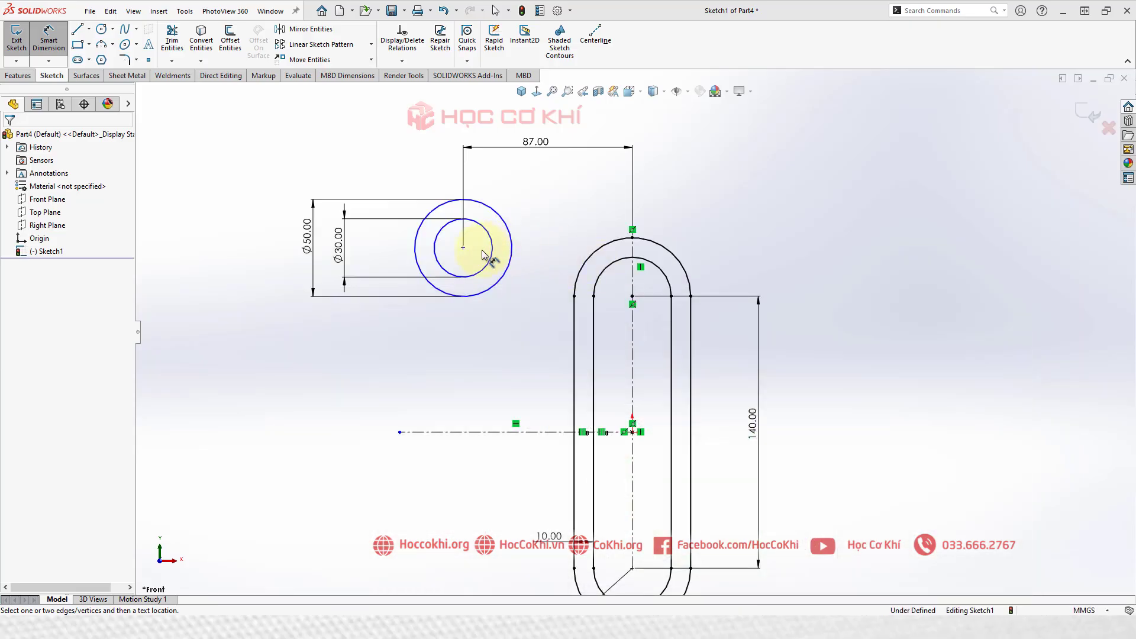
# Set the boss centre 100 mm vertically from the lower horizontal centreline.
pyautogui.click(463, 249)
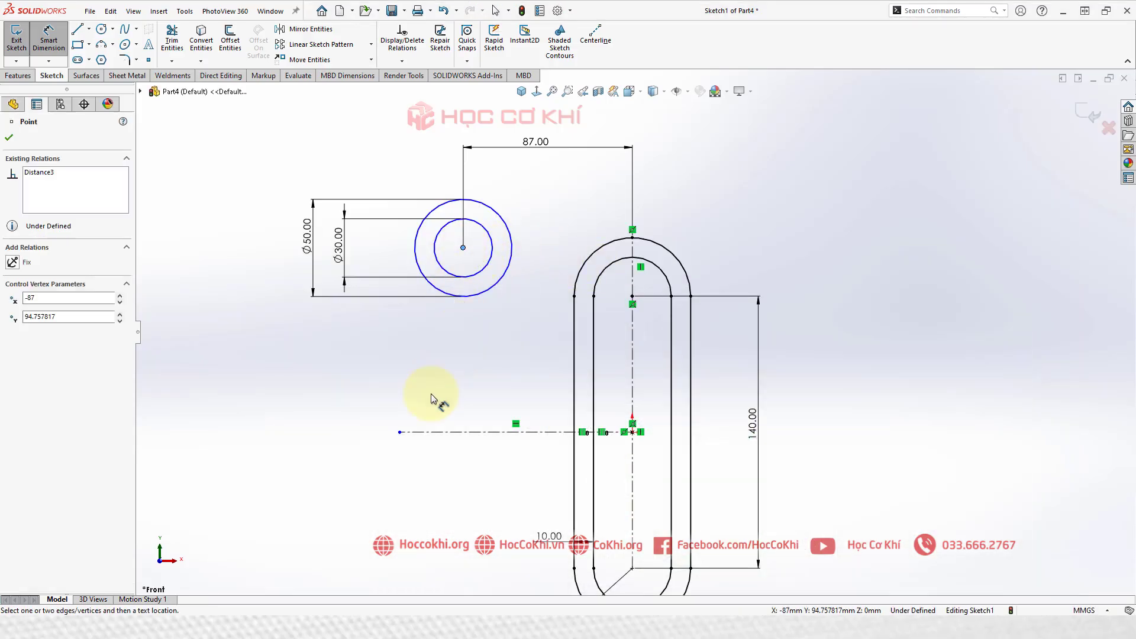
pyautogui.click(436, 432)
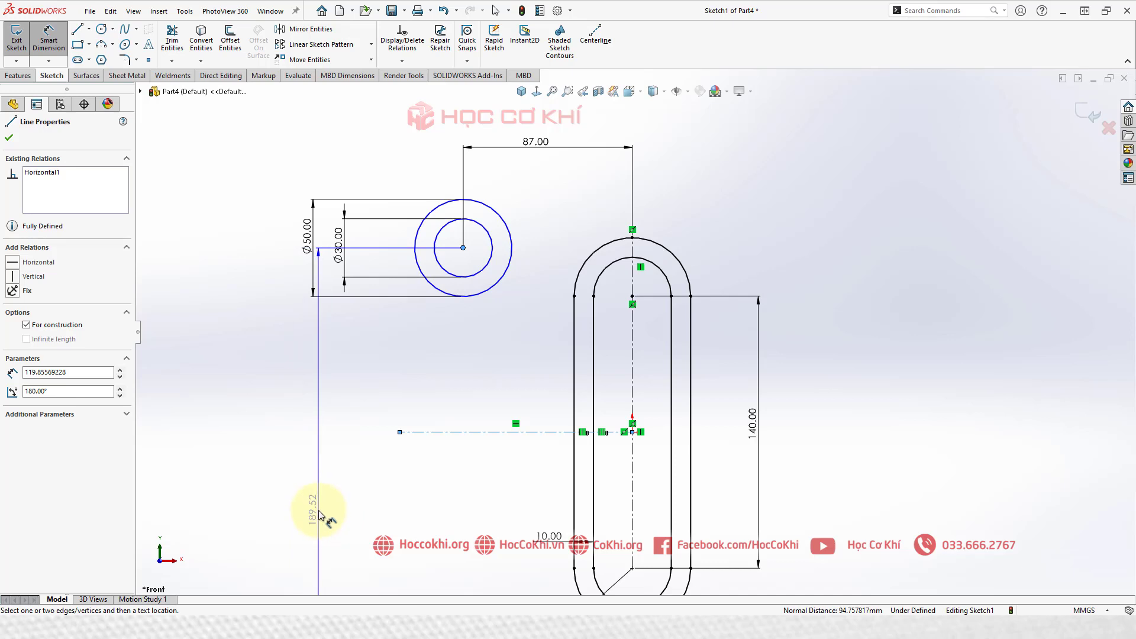
pyautogui.scroll(2, 414, 462)
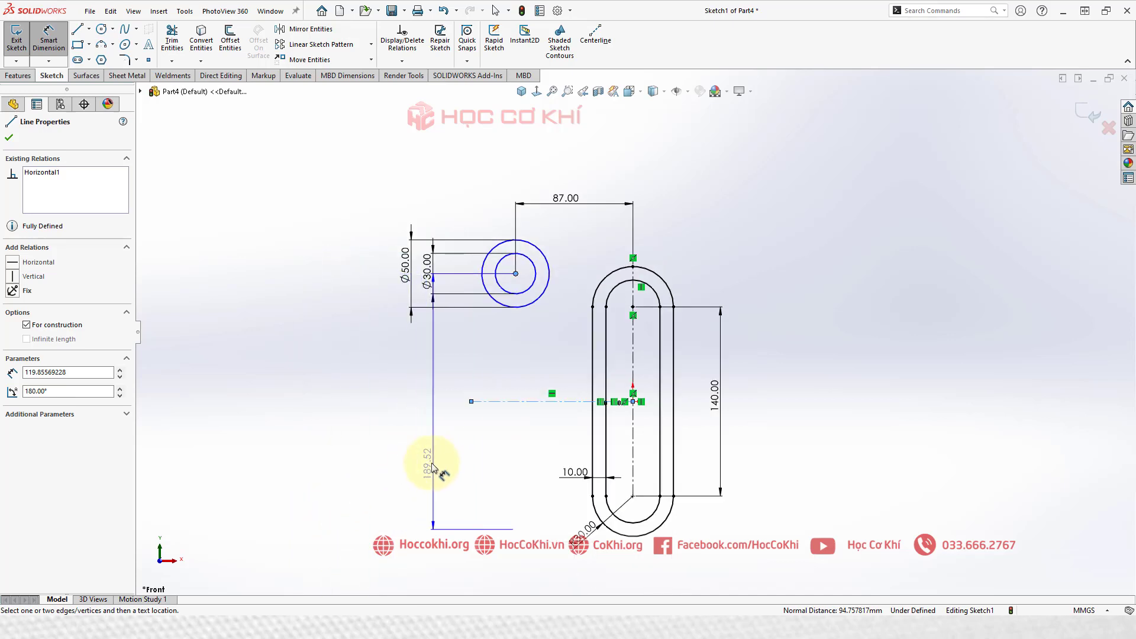
pyautogui.click(384, 465)
pyautogui.write('10')
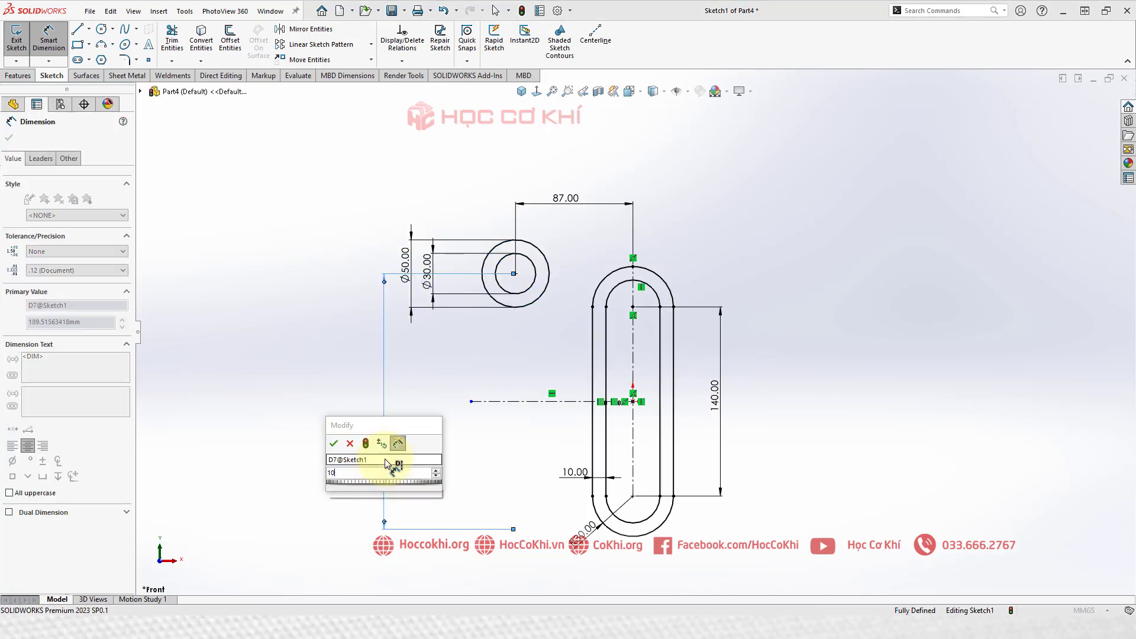
pyautogui.write('0')
pyautogui.press('Return')
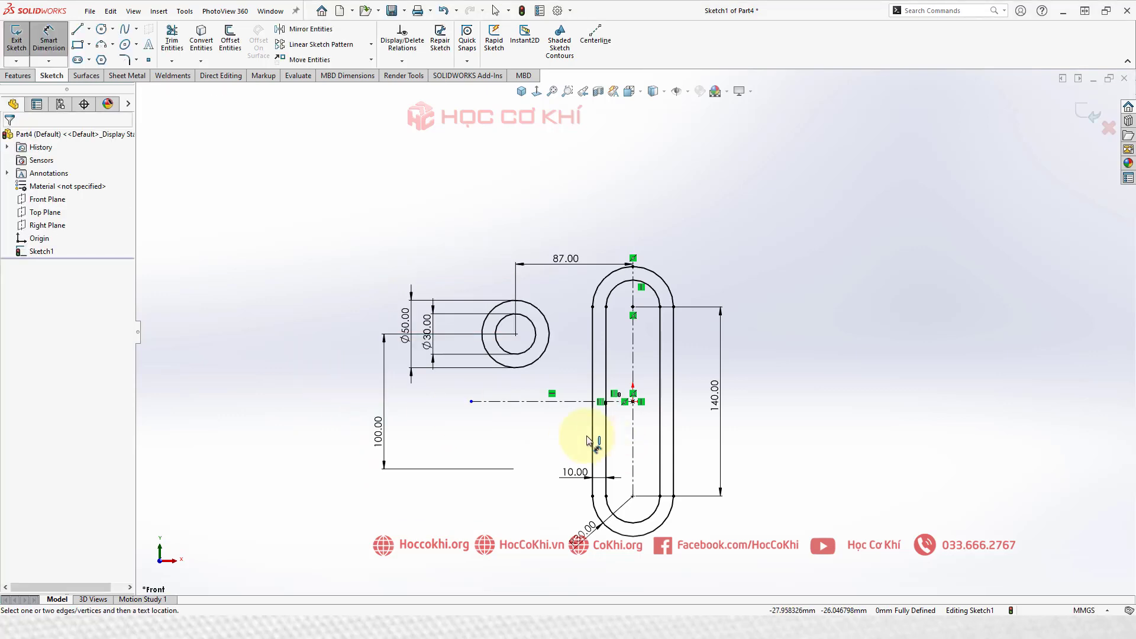
pyautogui.scroll(-2, 589, 441)
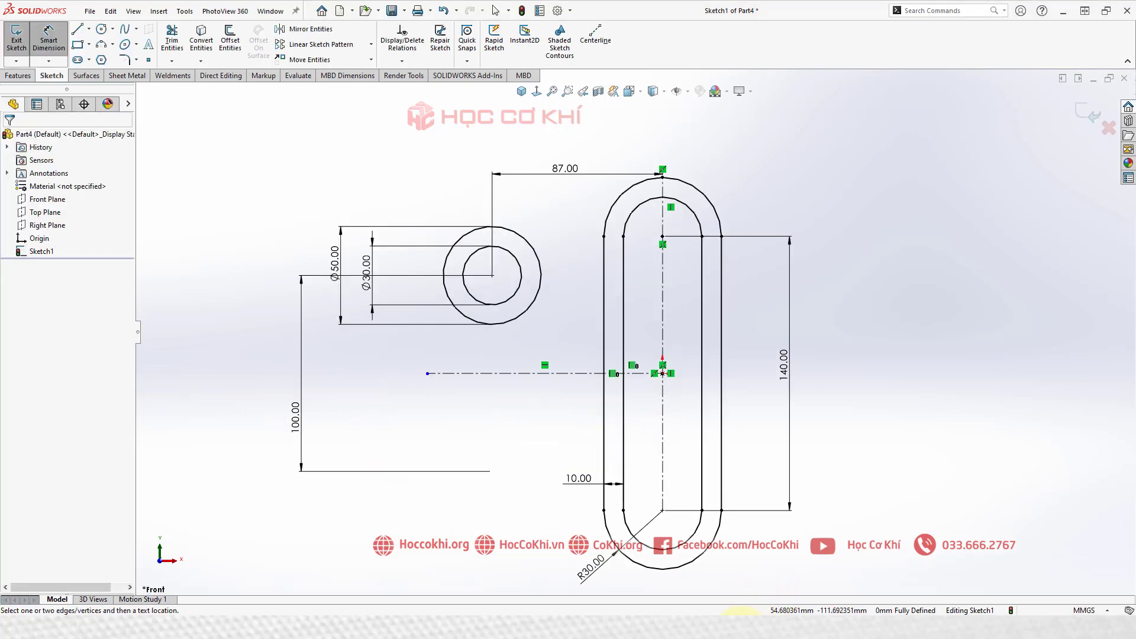
pyautogui.click(740, 615)
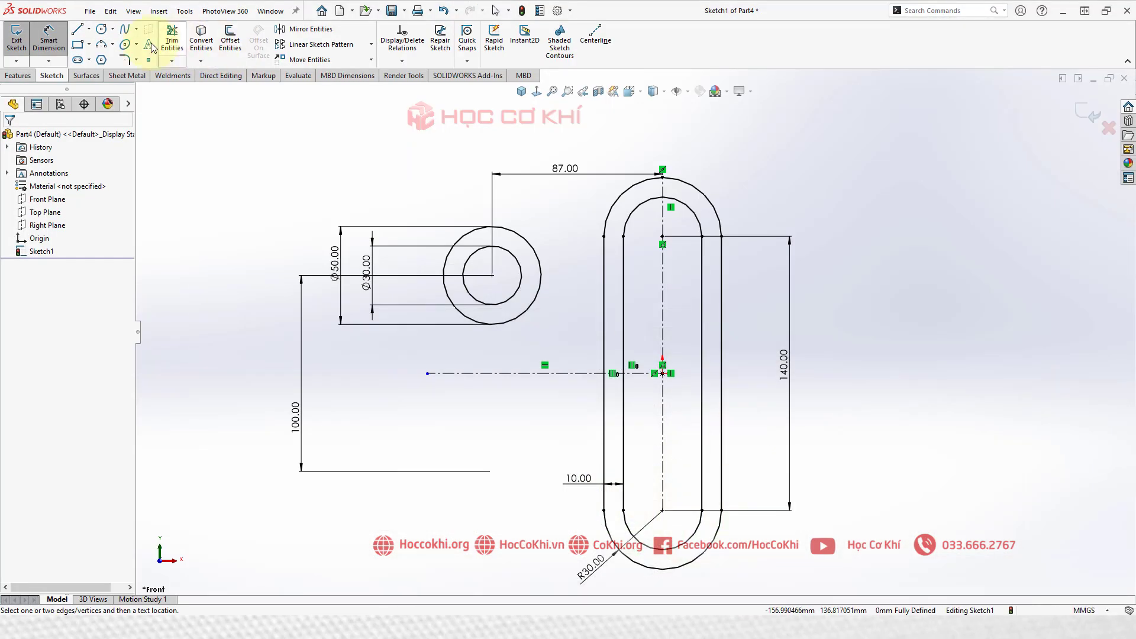
# Draw a 3-point arc from the top of the Ø50 circle to the slot's outer end.
pyautogui.click(101, 44)
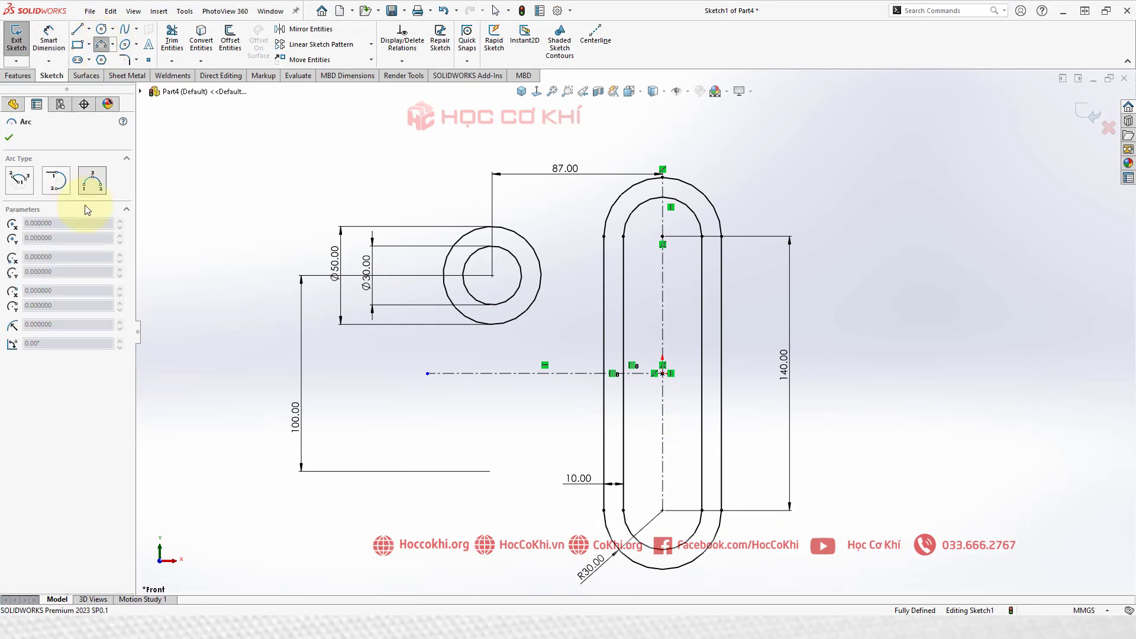
pyautogui.click(512, 228)
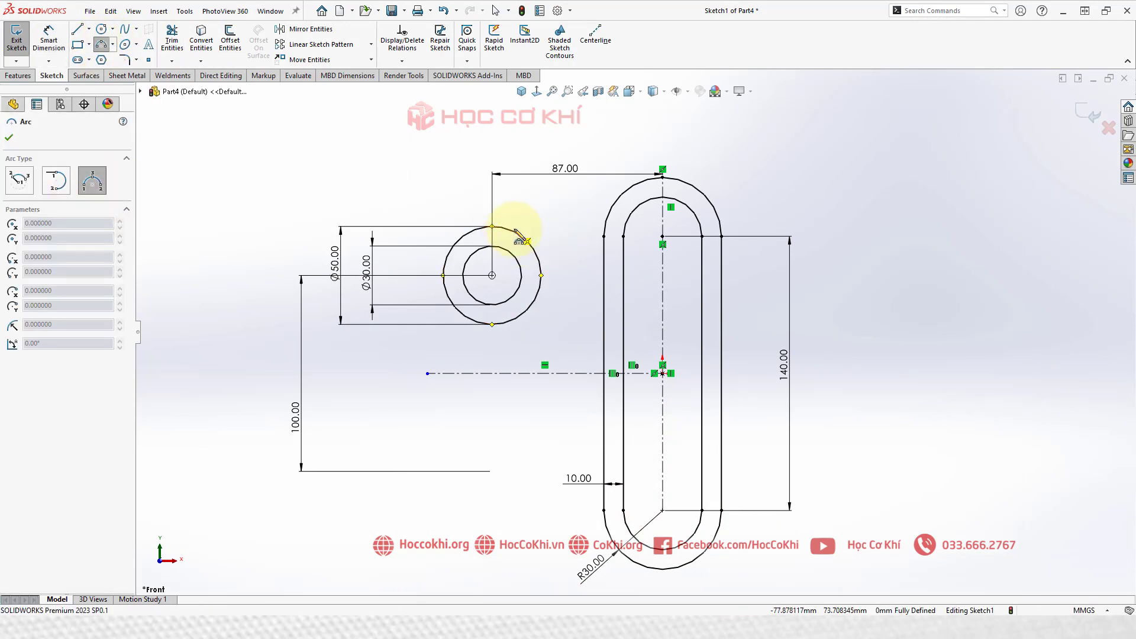
pyautogui.click(619, 197)
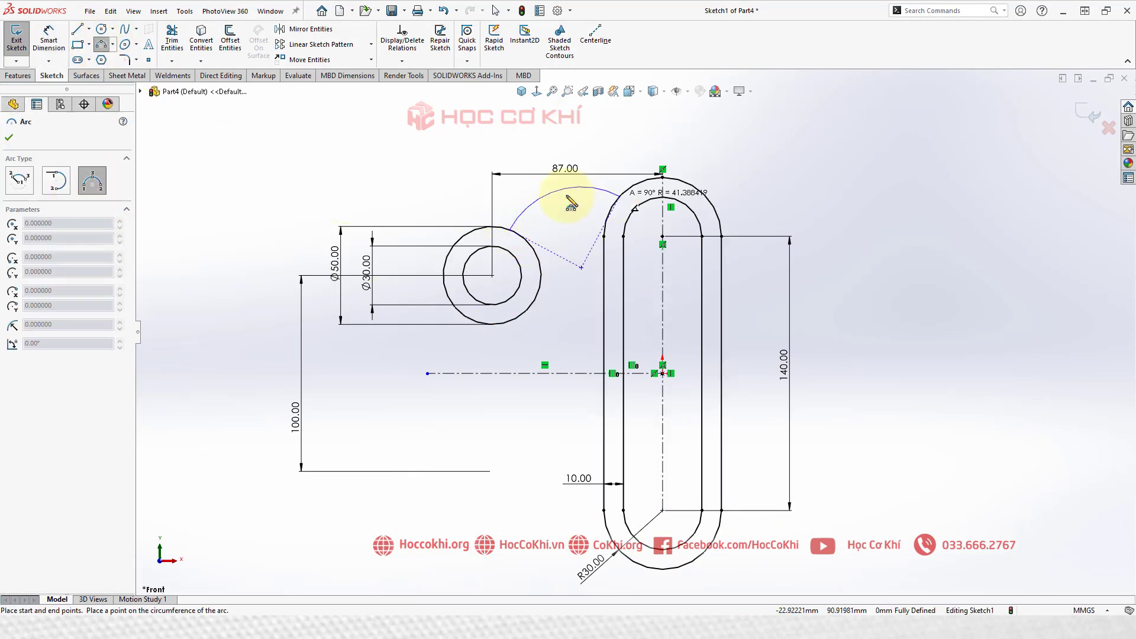
pyautogui.click(567, 227)
pyautogui.press('Escape')
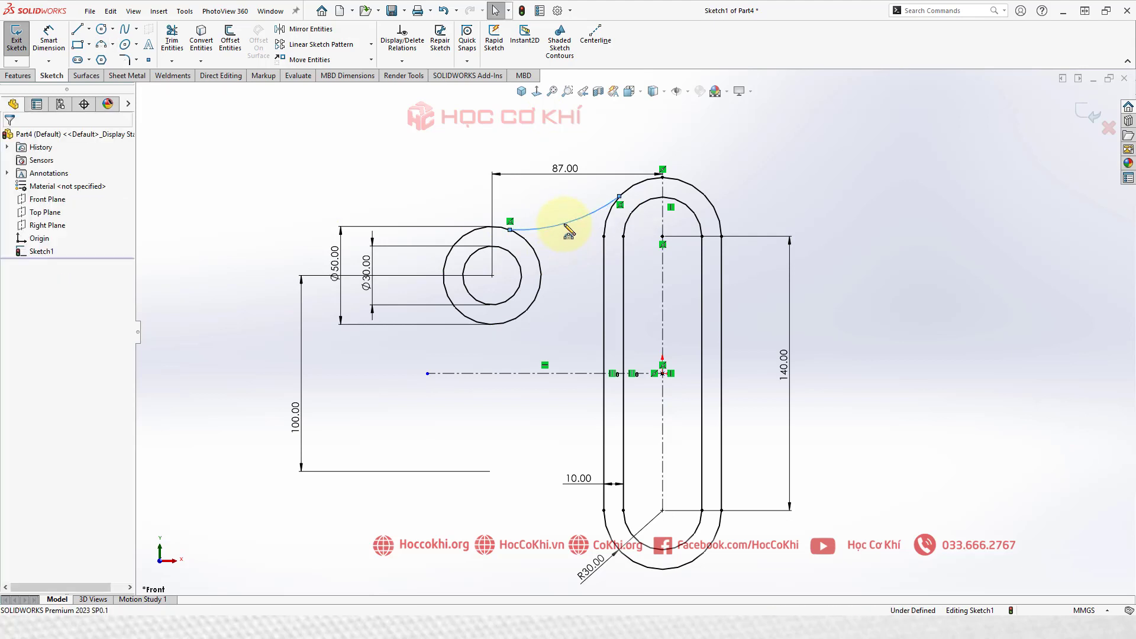
pyautogui.scroll(-1, 592, 225)
pyautogui.scroll(-2, 608, 219)
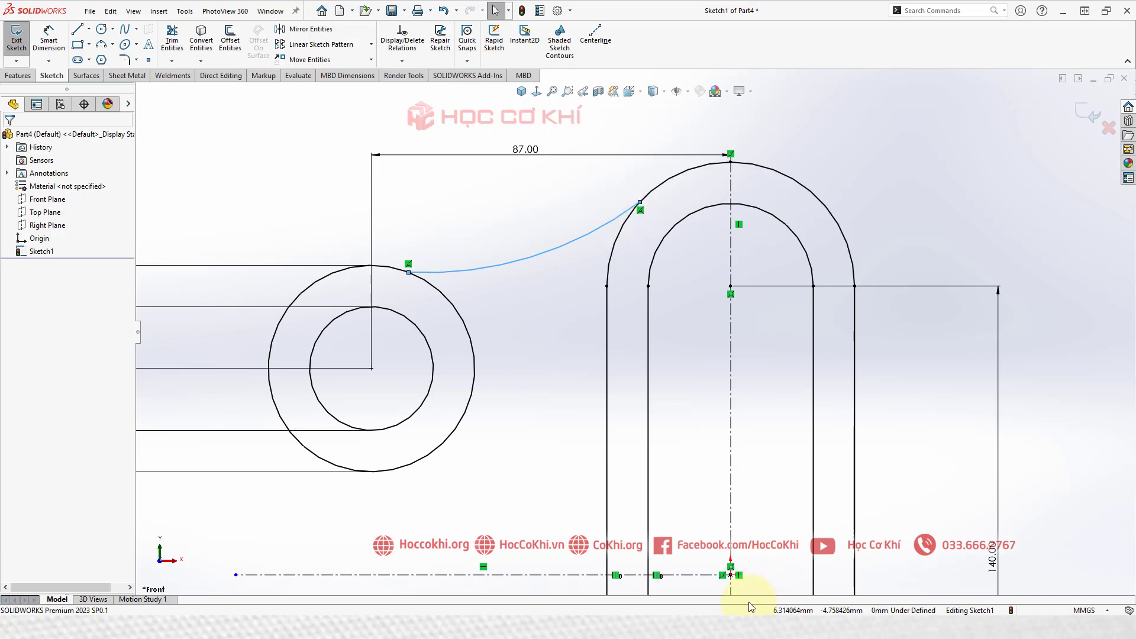
pyautogui.hotkey('alt', 'Tab')
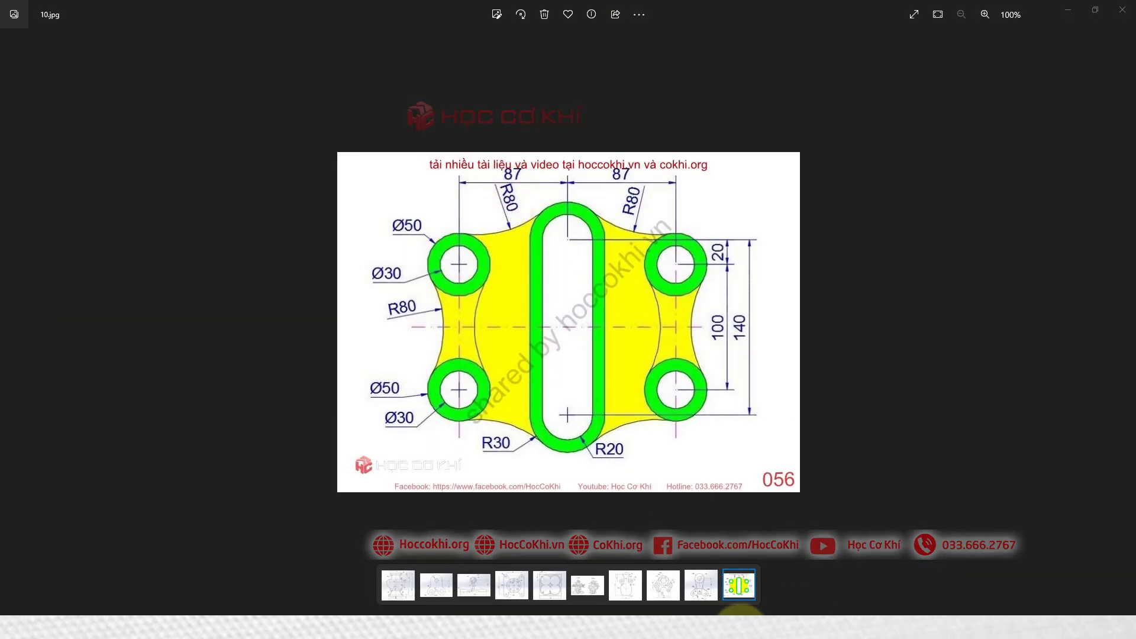
pyautogui.click(735, 616)
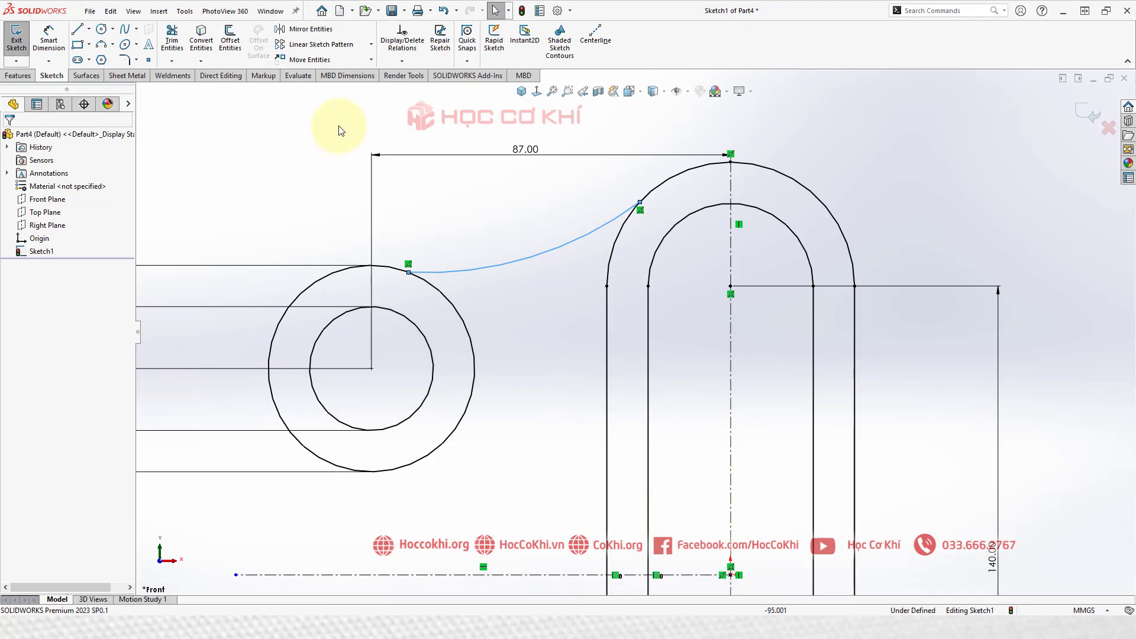
# Window-select the new connecting arc together with the Ø50 outer circle.
pyautogui.click(278, 158)
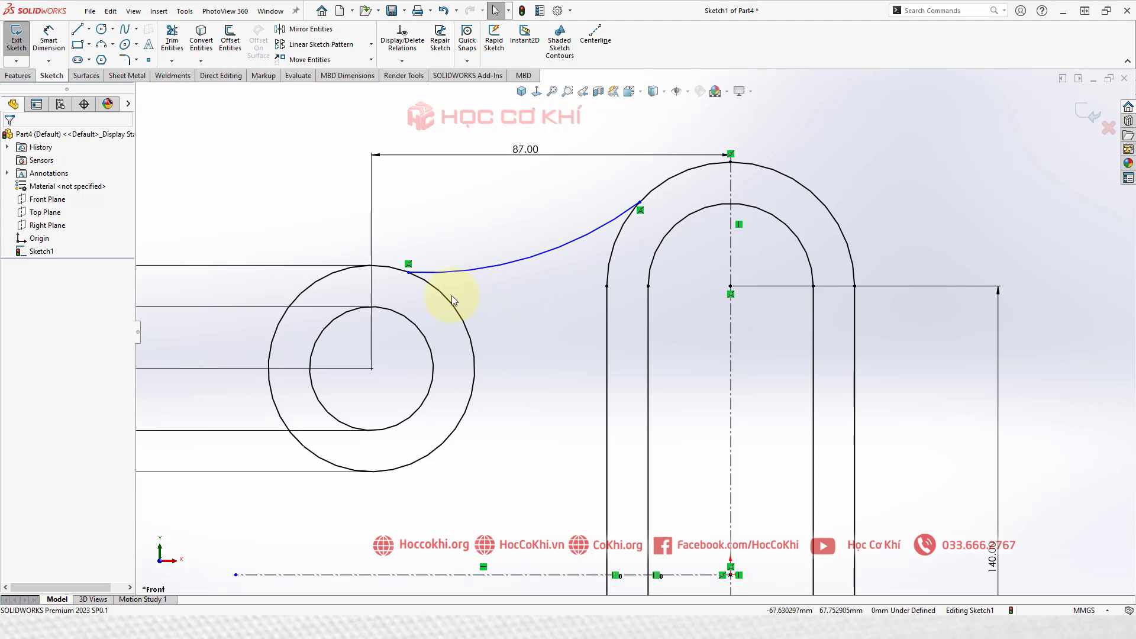
pyautogui.scroll(-1, 442, 290)
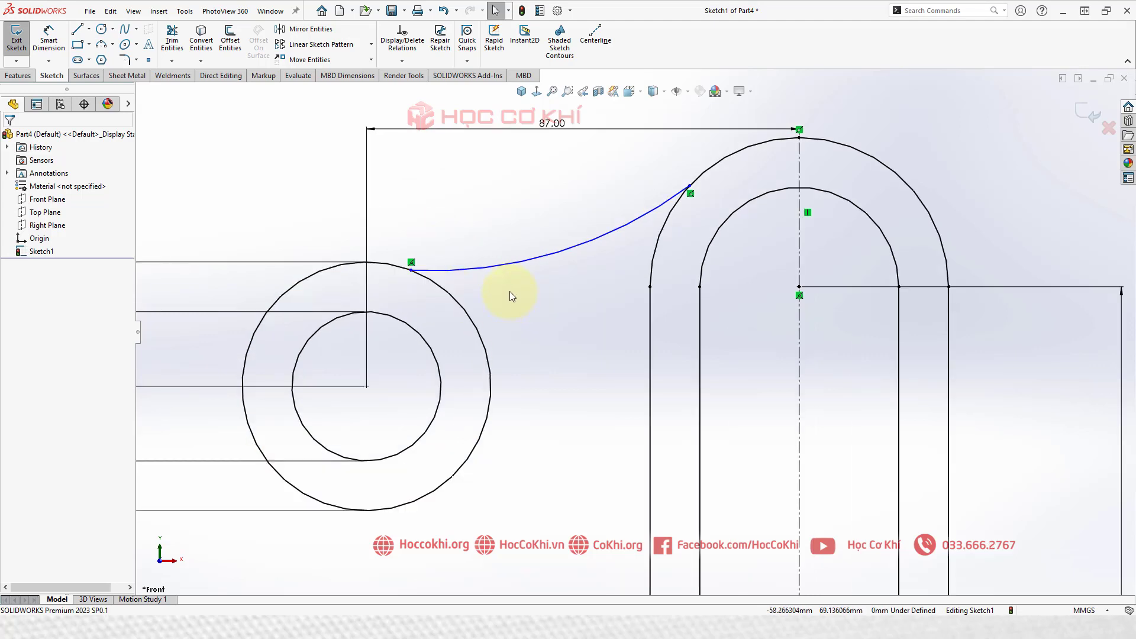
pyautogui.moveTo(448, 307); pyautogui.dragTo(412, 257)
pyautogui.moveTo(457, 315)
pyautogui.mouseDown()
pyautogui.moveTo(426, 248)
pyautogui.moveTo(450, 256)
pyautogui.moveTo(429, 245)
pyautogui.mouseUp()
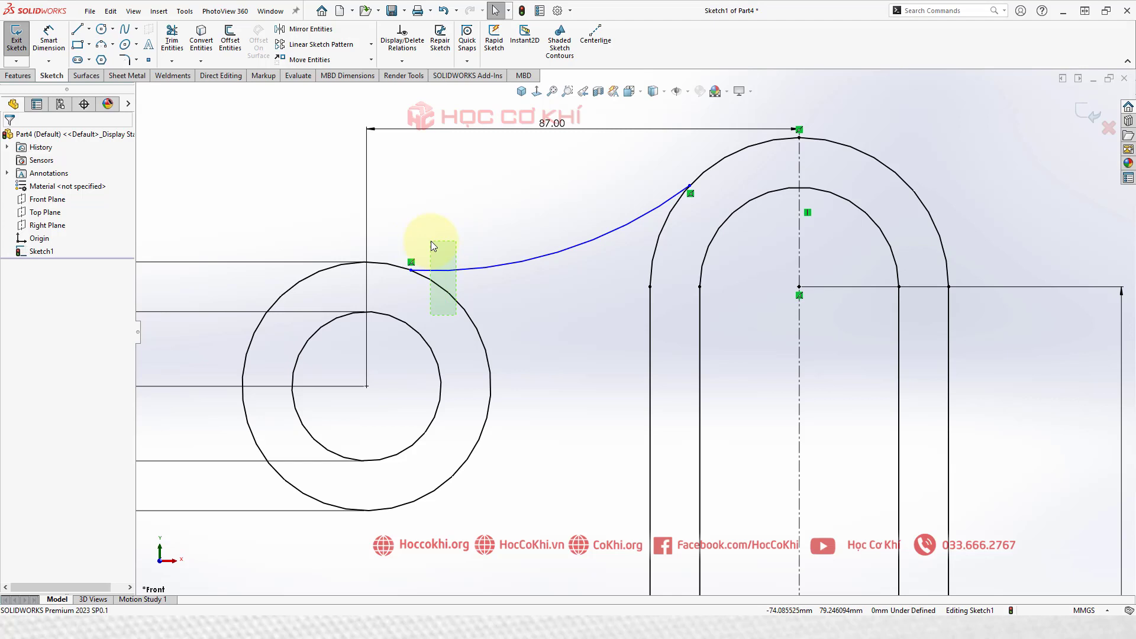
pyautogui.moveTo(431, 249)
pyautogui.mouseDown()
pyautogui.moveTo(330, 251)
pyautogui.moveTo(399, 135)
pyautogui.moveTo(247, 268)
pyautogui.moveTo(274, 265)
pyautogui.moveTo(305, 220)
pyautogui.moveTo(365, 236)
pyautogui.moveTo(473, 225)
pyautogui.moveTo(433, 234)
pyautogui.moveTo(431, 247)
pyautogui.mouseUp()
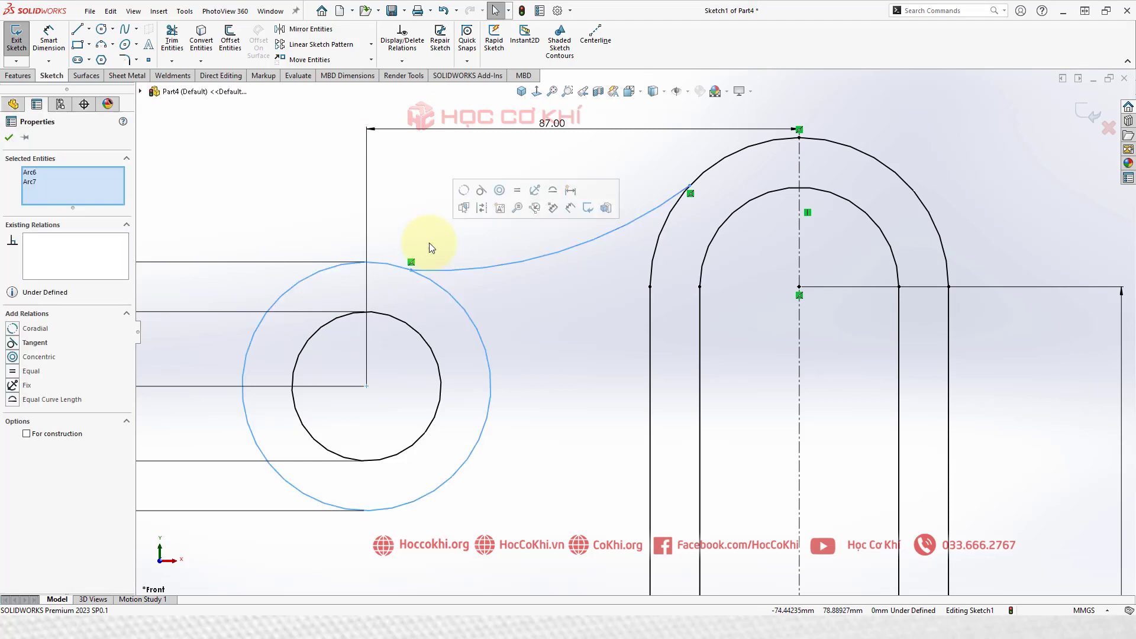
# Add Tangent relations between the connecting arc, the Ø50 circle and the slot's outer arc.
pyautogui.click(482, 191)
pyautogui.click(558, 286)
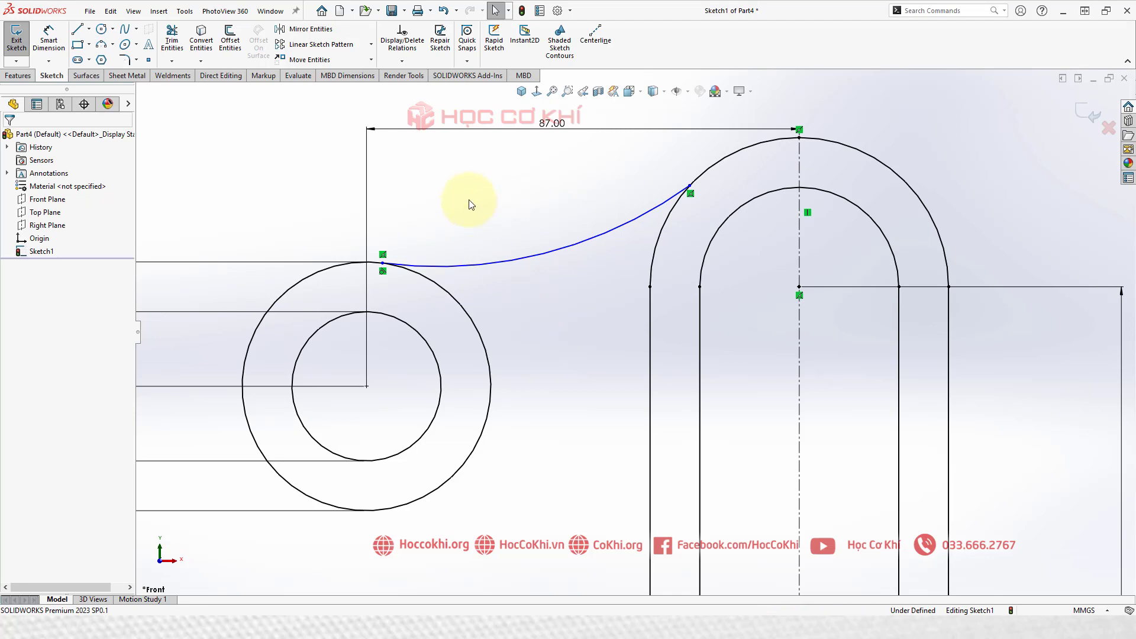
pyautogui.keyDown('ctrl'); pyautogui.click(669, 175); pyautogui.keyUp('ctrl')
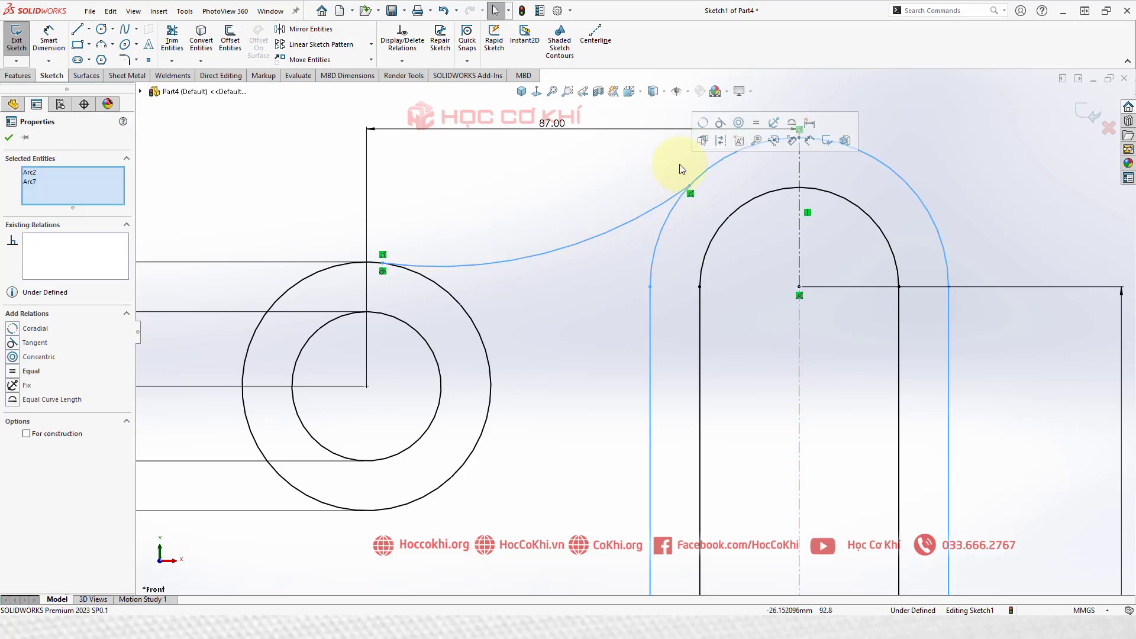
pyautogui.click(717, 126)
pyautogui.click(578, 200)
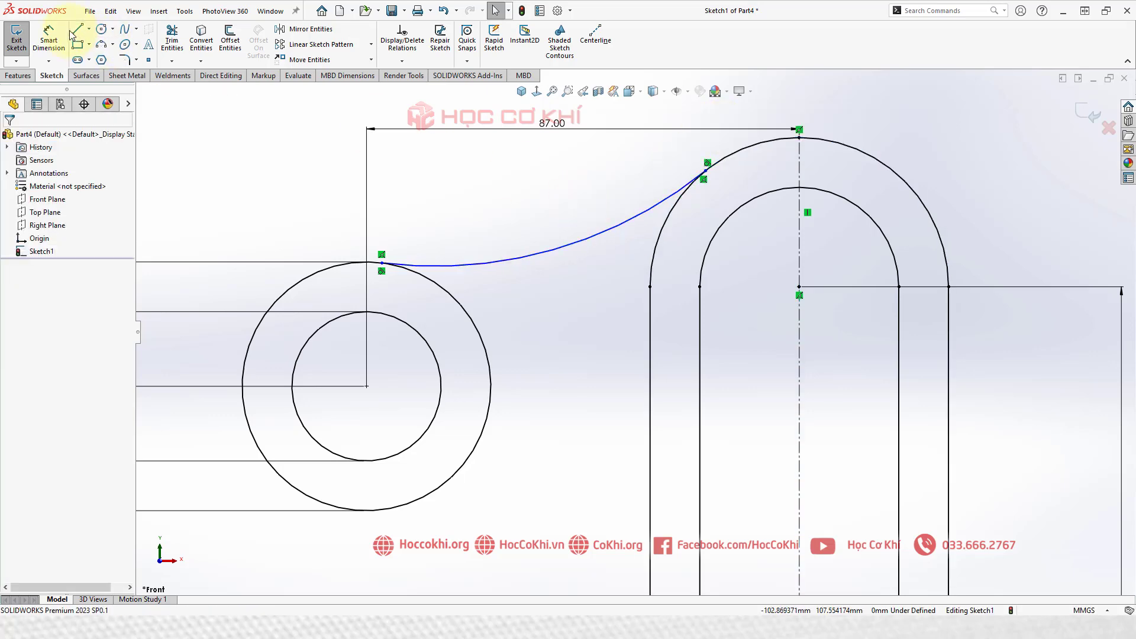
pyautogui.click(56, 41)
pyautogui.click(725, 612)
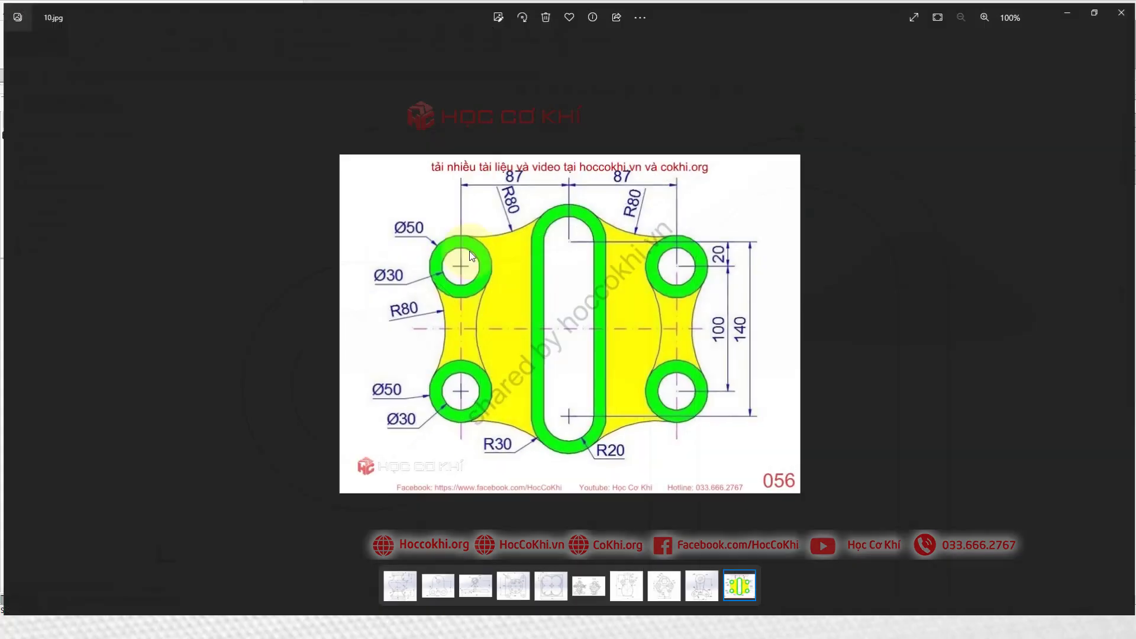
# Dimension the connecting arc to R80, making Sketch1 fully defined.
pyautogui.click(764, 619)
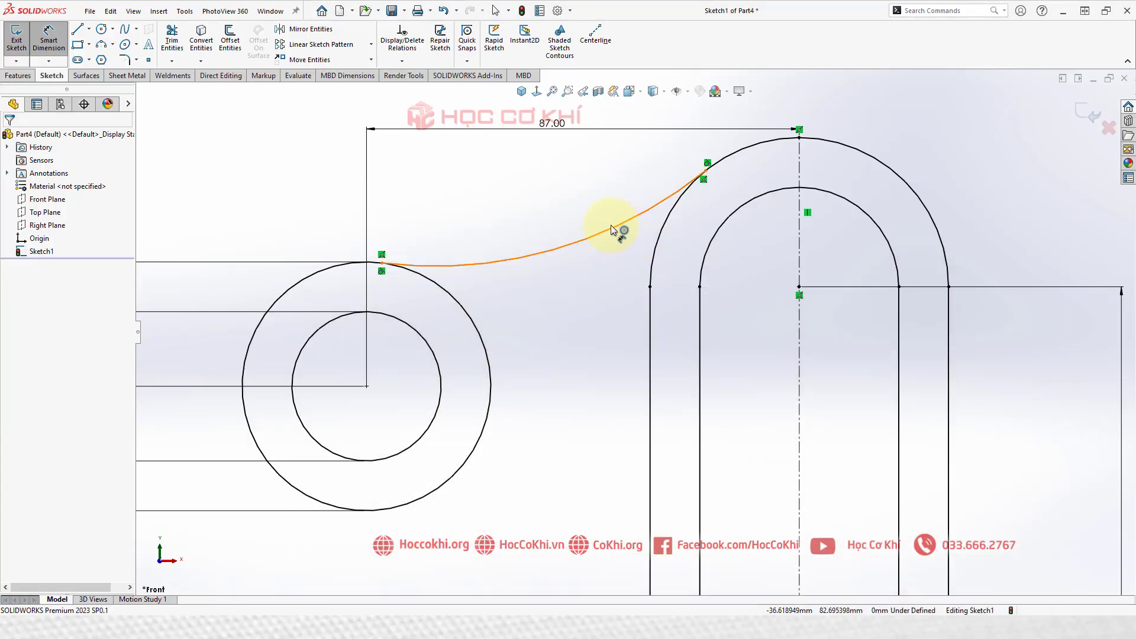
pyautogui.click(599, 237)
pyautogui.click(559, 209)
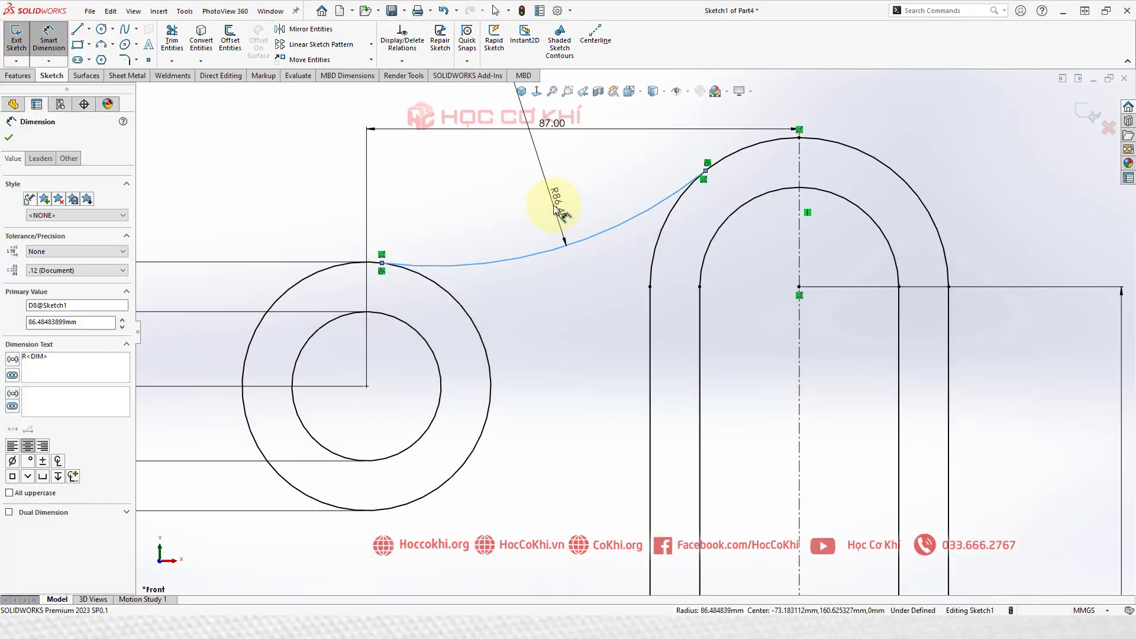
pyautogui.write('80')
pyautogui.press('Return')
pyautogui.click(512, 233)
pyautogui.scroll(3, 592, 355)
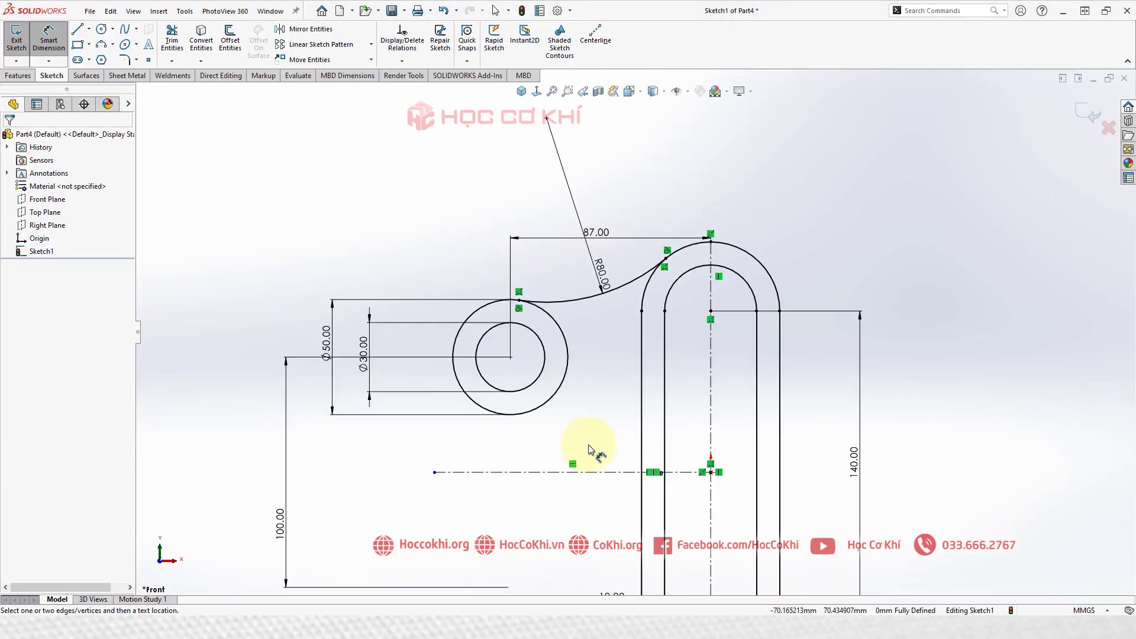
pyautogui.click(737, 618)
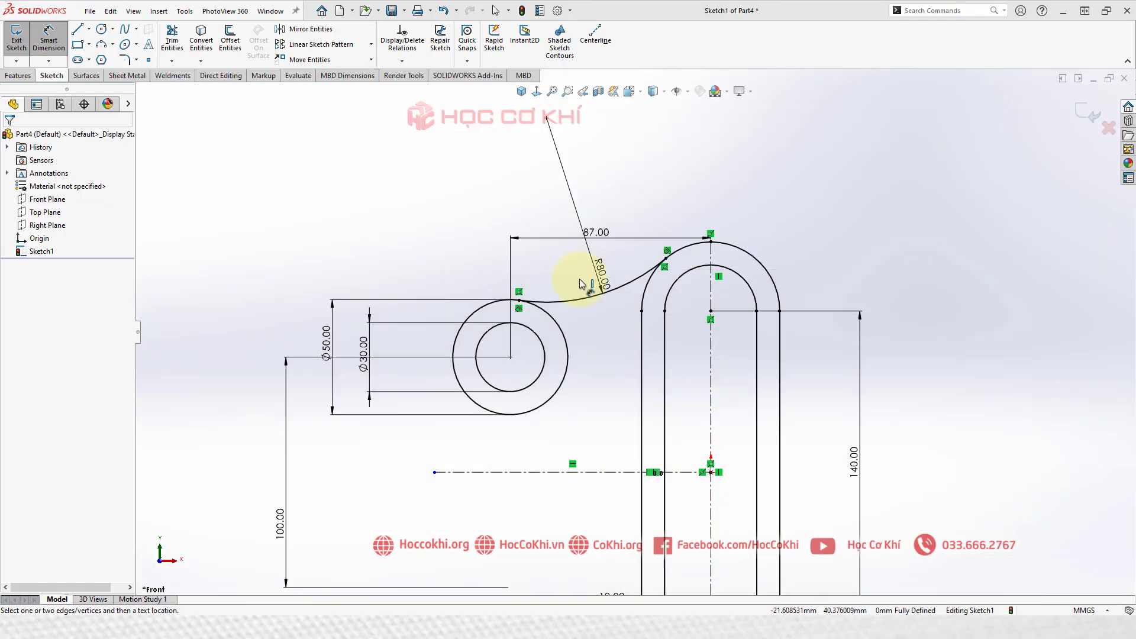
pyautogui.click(300, 31)
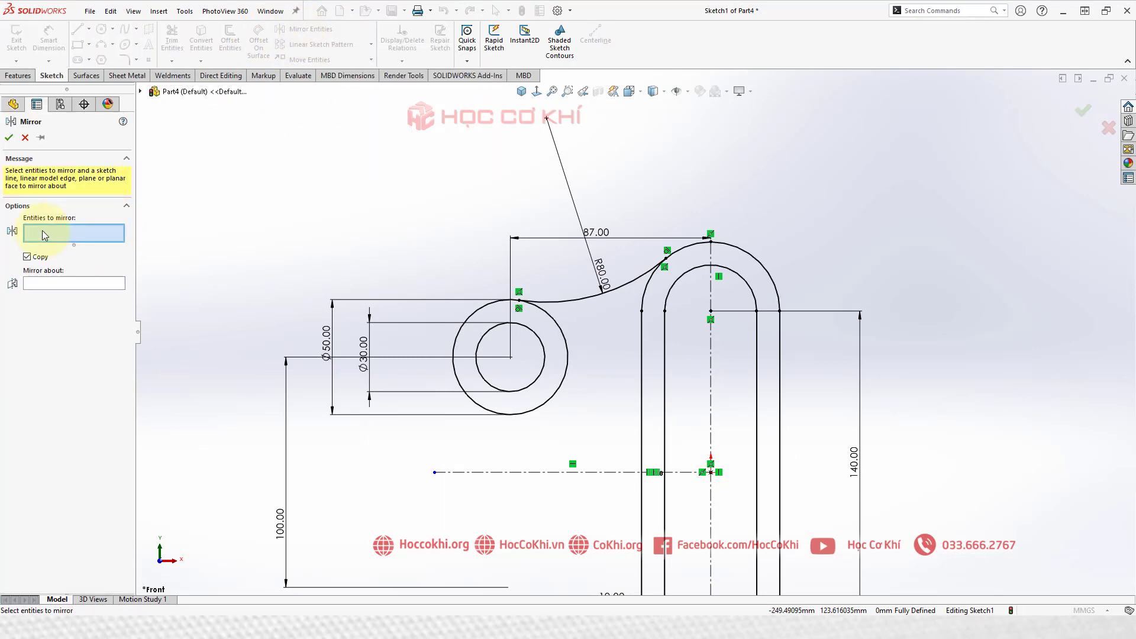
# Mirror the R80 arc and Ø50/Ø30 circles about the horizontal centreline.
pyautogui.click(577, 299)
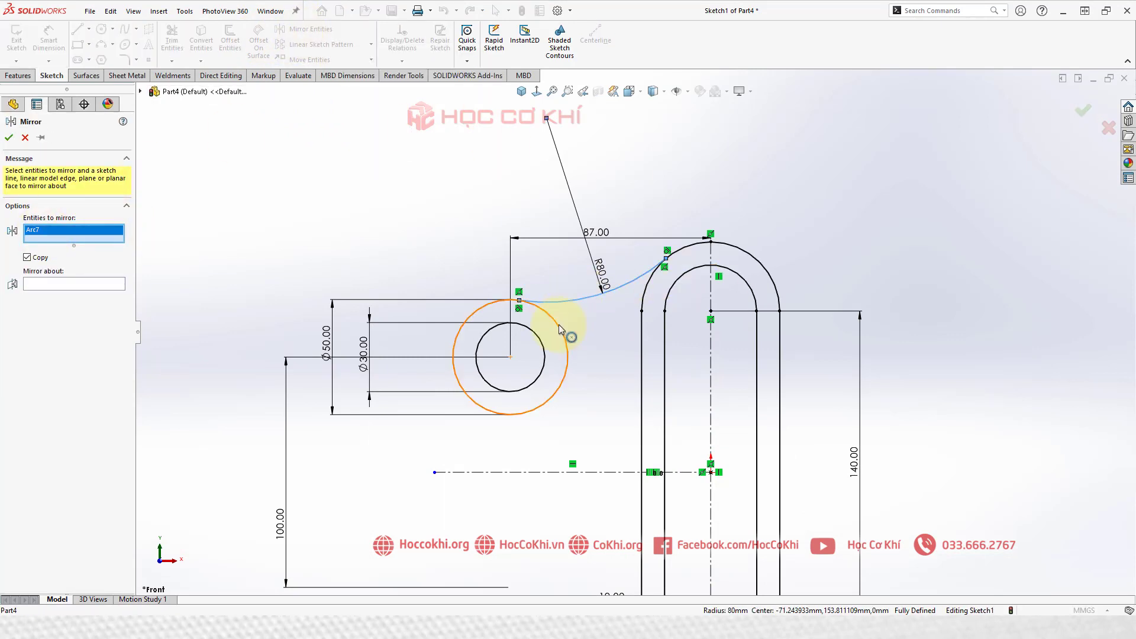
pyautogui.click(559, 329)
pyautogui.click(540, 342)
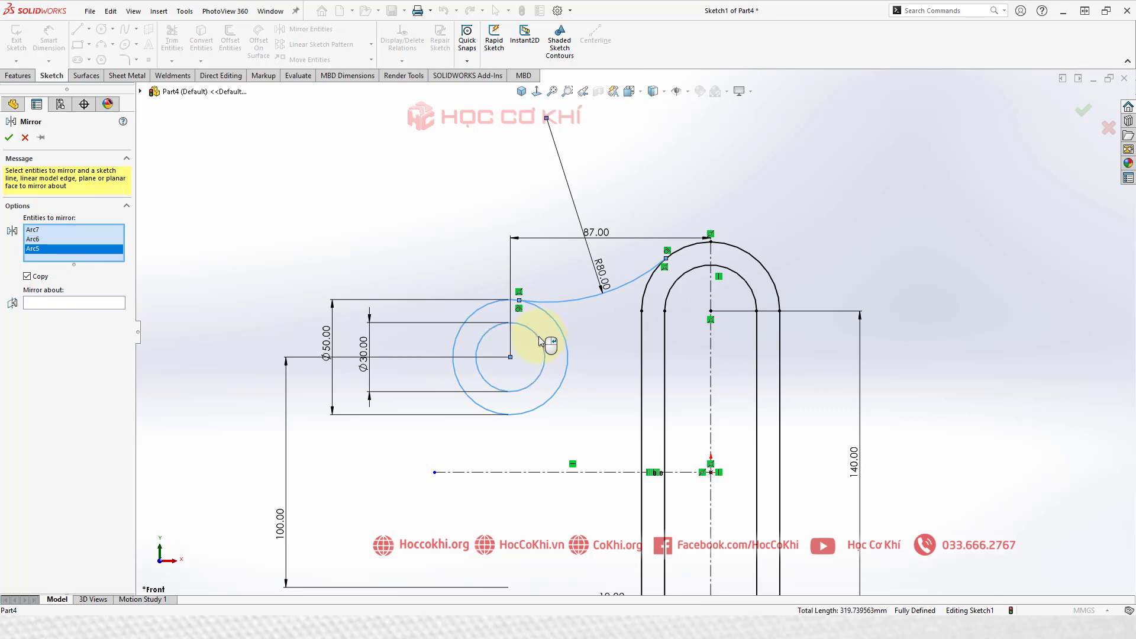
pyautogui.scroll(3, 604, 305)
pyautogui.click(56, 304)
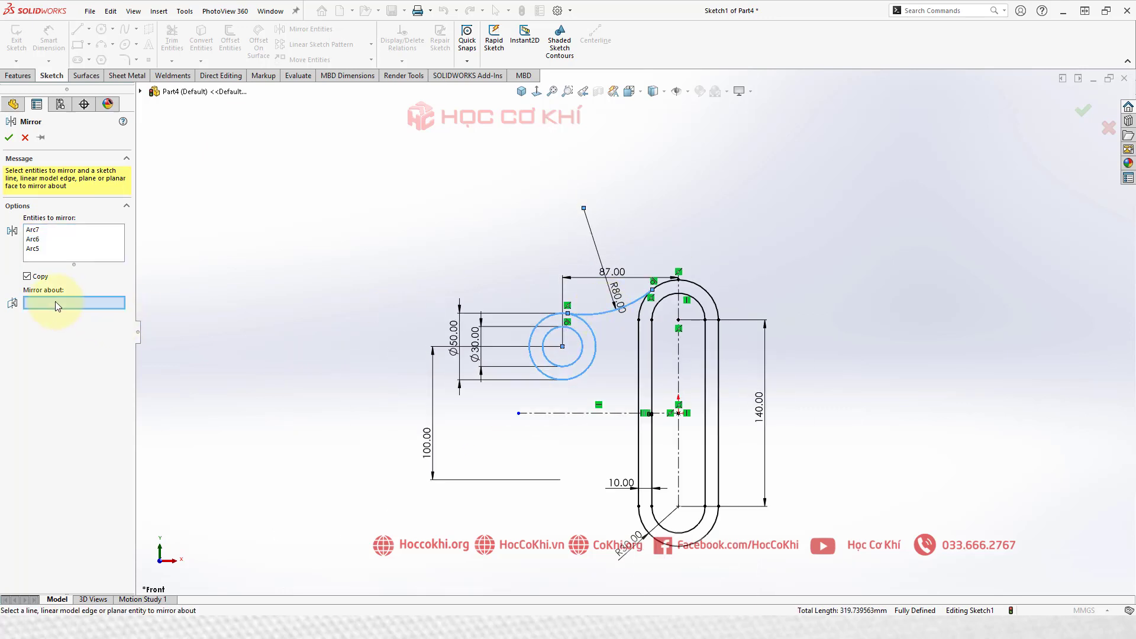
pyautogui.click(540, 421)
pyautogui.rightClick(540, 421)
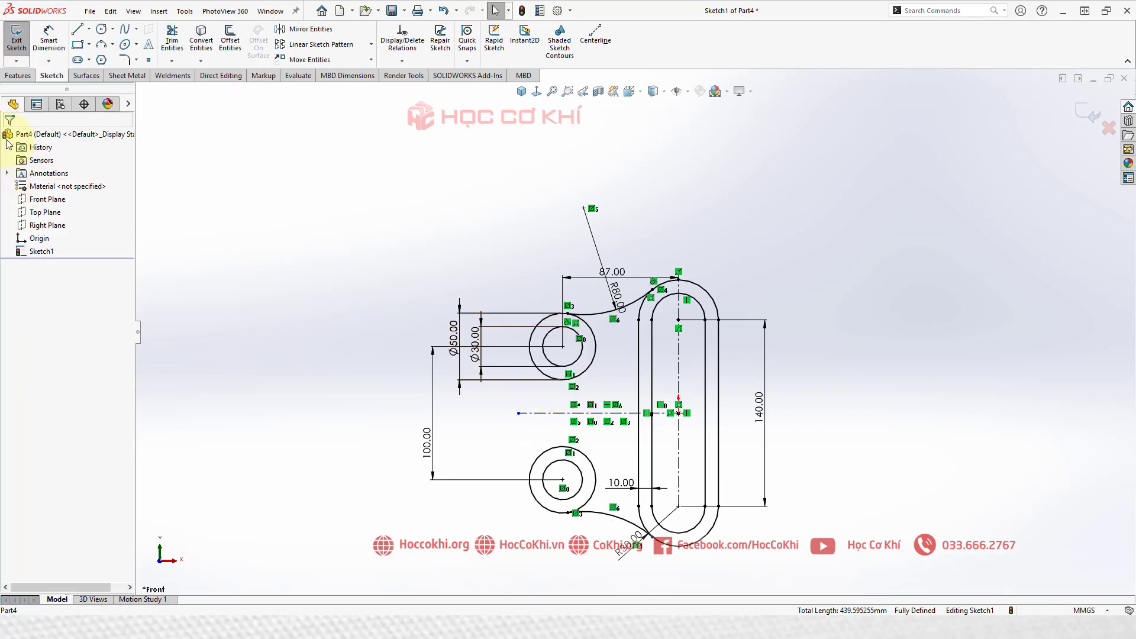
pyautogui.scroll(-2, 627, 479)
pyautogui.scroll(-2, 628, 480)
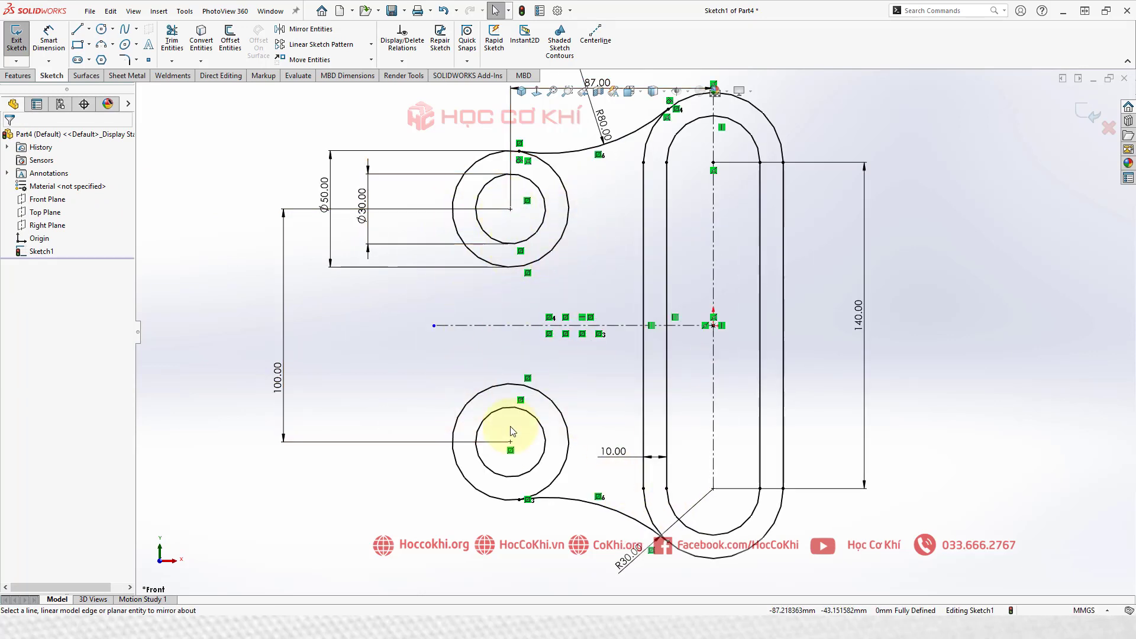
# Draw a vertical construction centreline from the upper to the lower left boss centre.
pyautogui.click(90, 32)
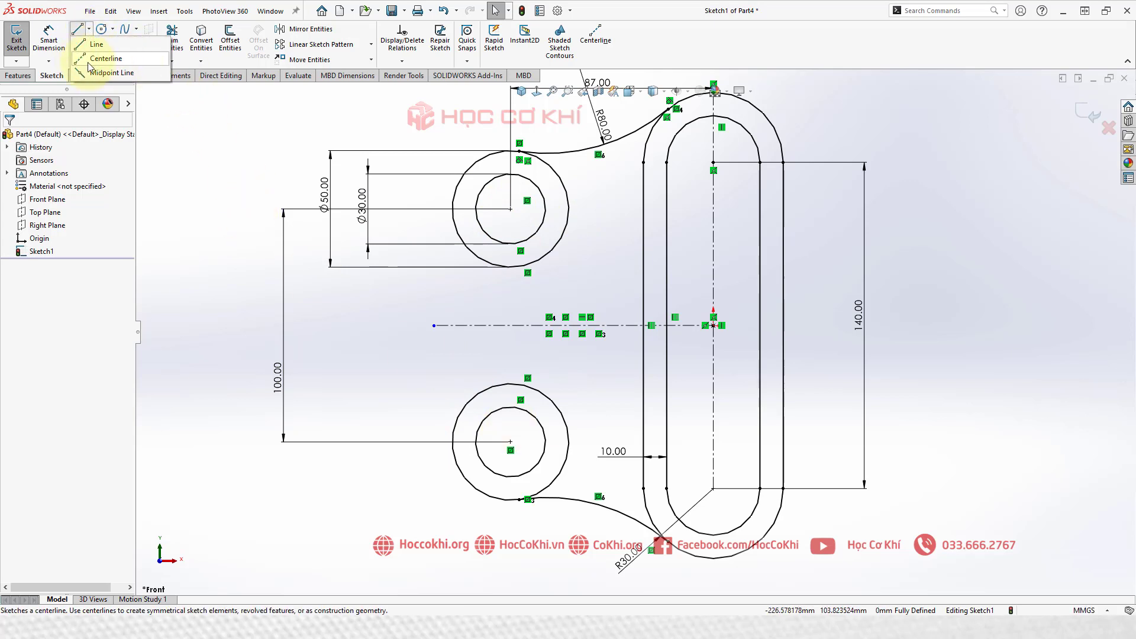
pyautogui.click(89, 62)
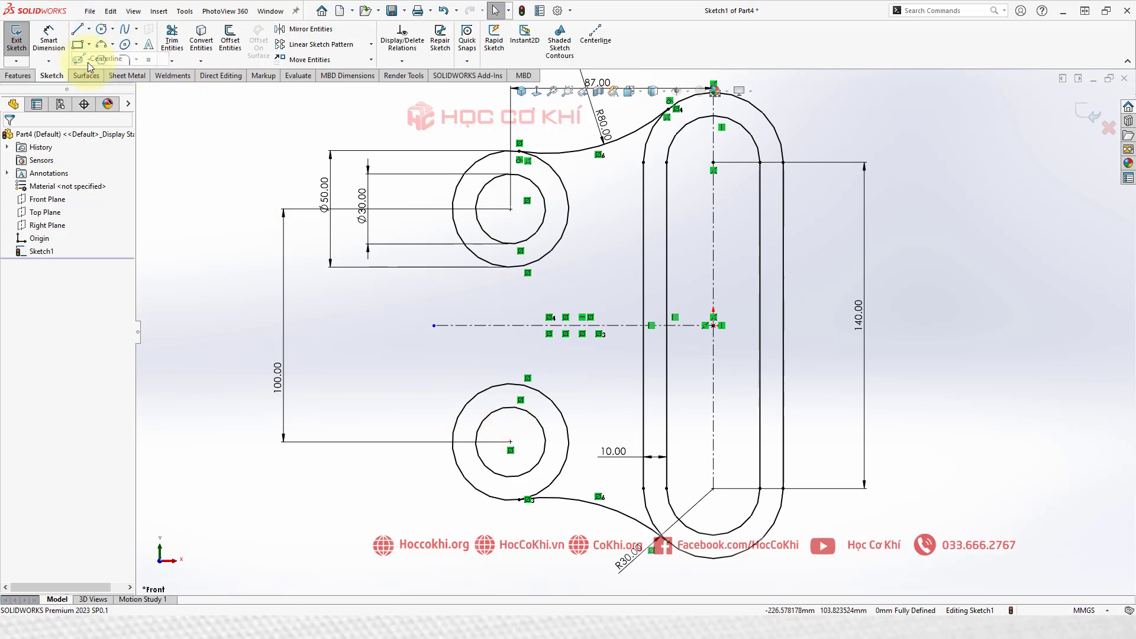
pyautogui.click(512, 227)
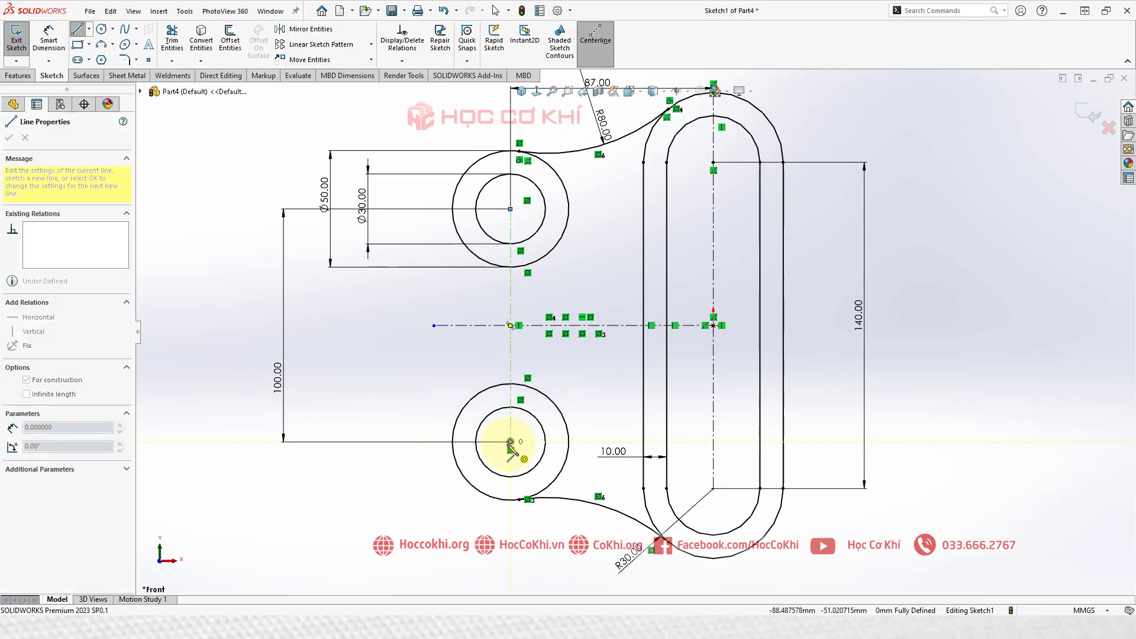
pyautogui.click(510, 443)
pyautogui.press('Escape')
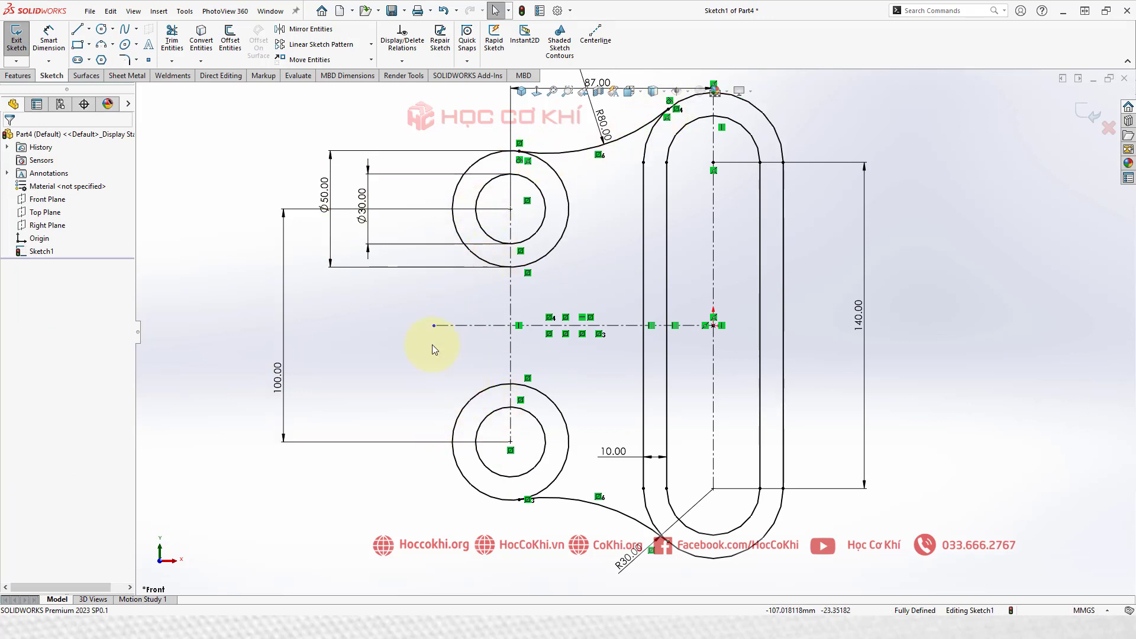
pyautogui.click(102, 44)
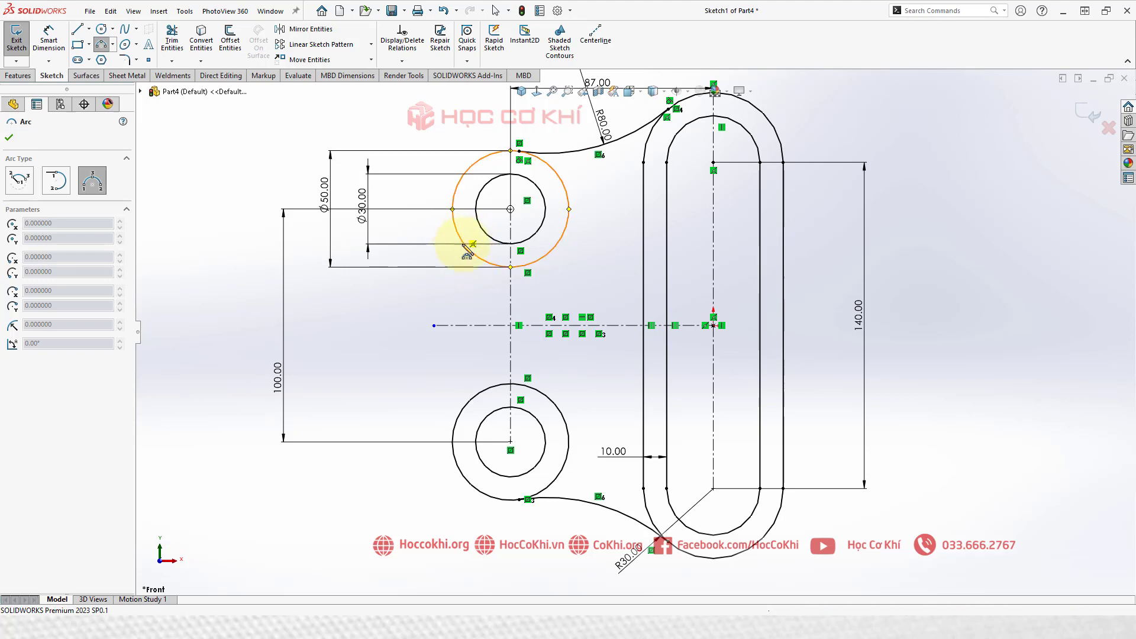
# Draw a three-point arc bridging the left sides of the upper and lower Ø50 circles.
pyautogui.click(460, 241)
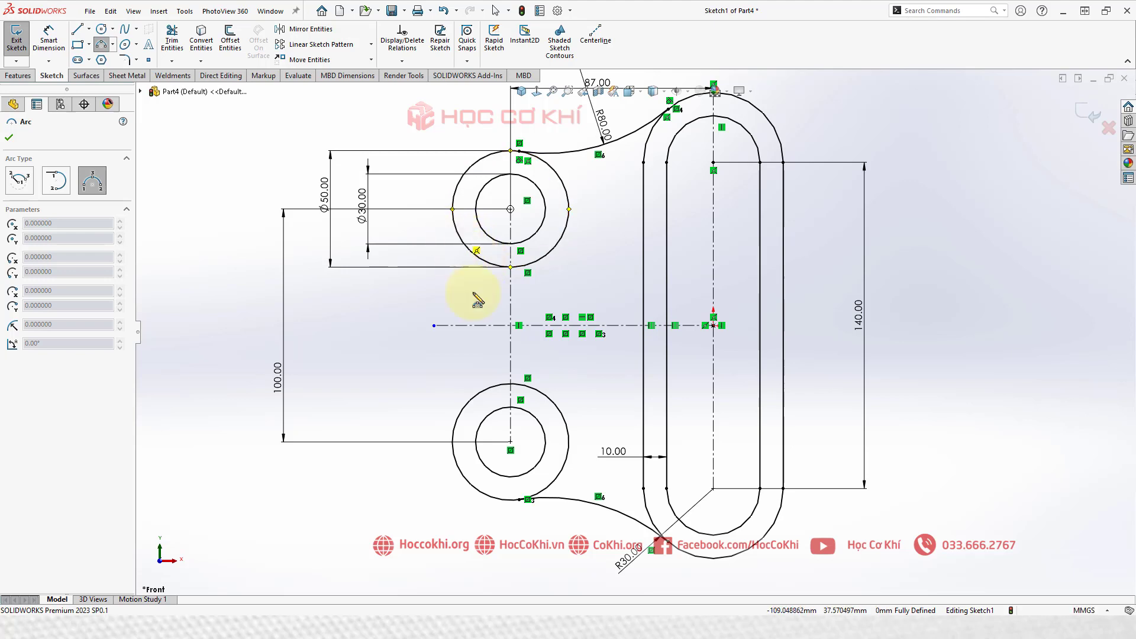
pyautogui.click(460, 412)
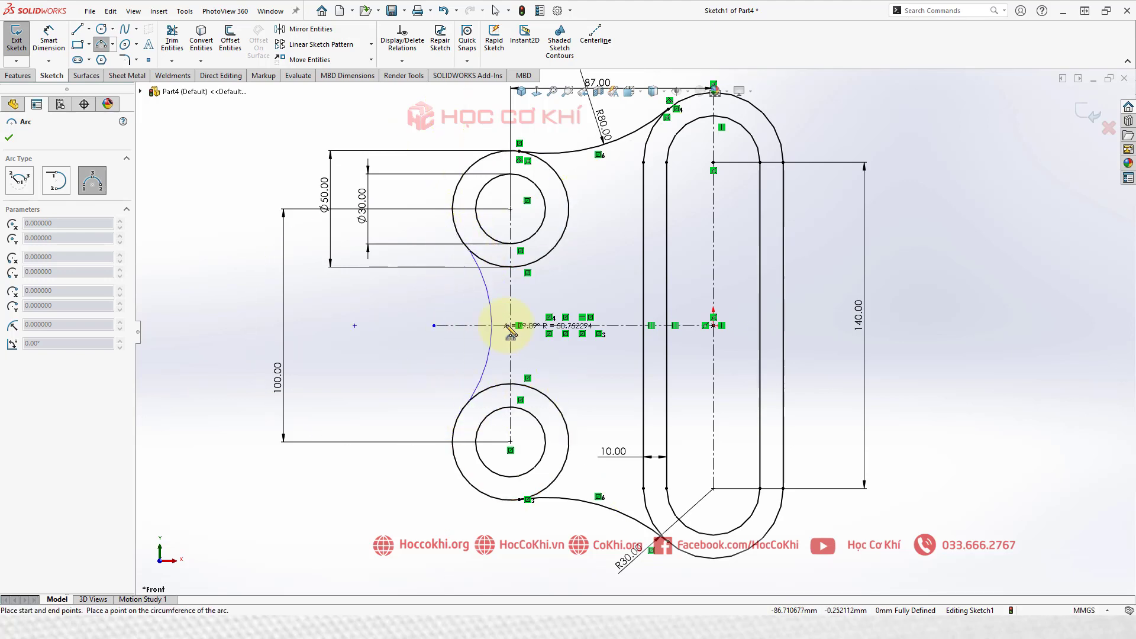
pyautogui.click(478, 307)
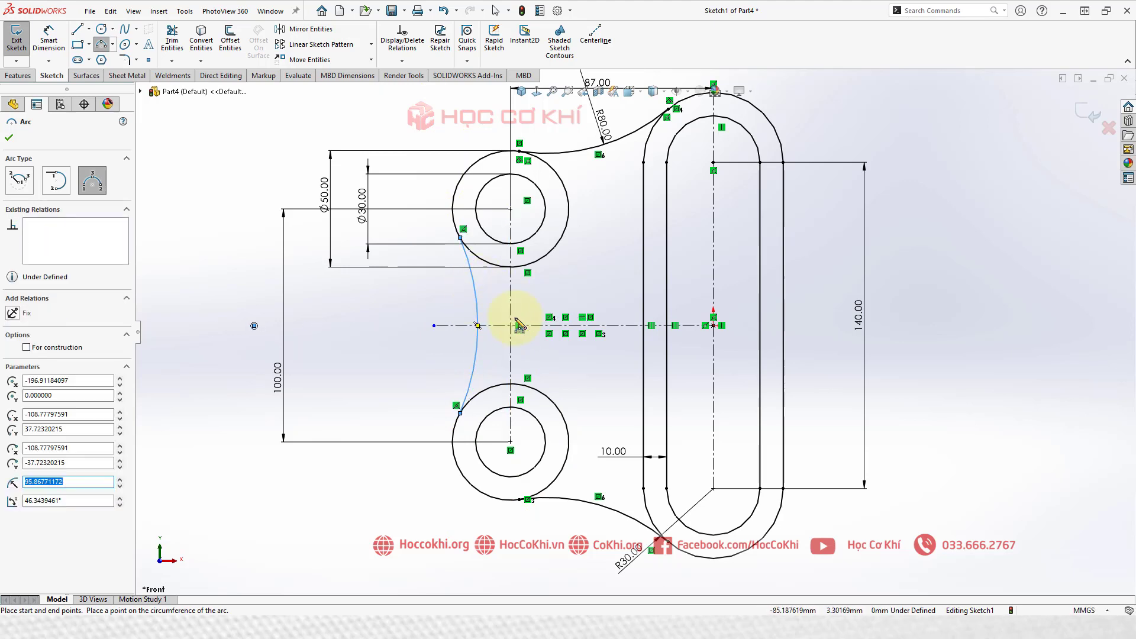
pyautogui.press('Escape')
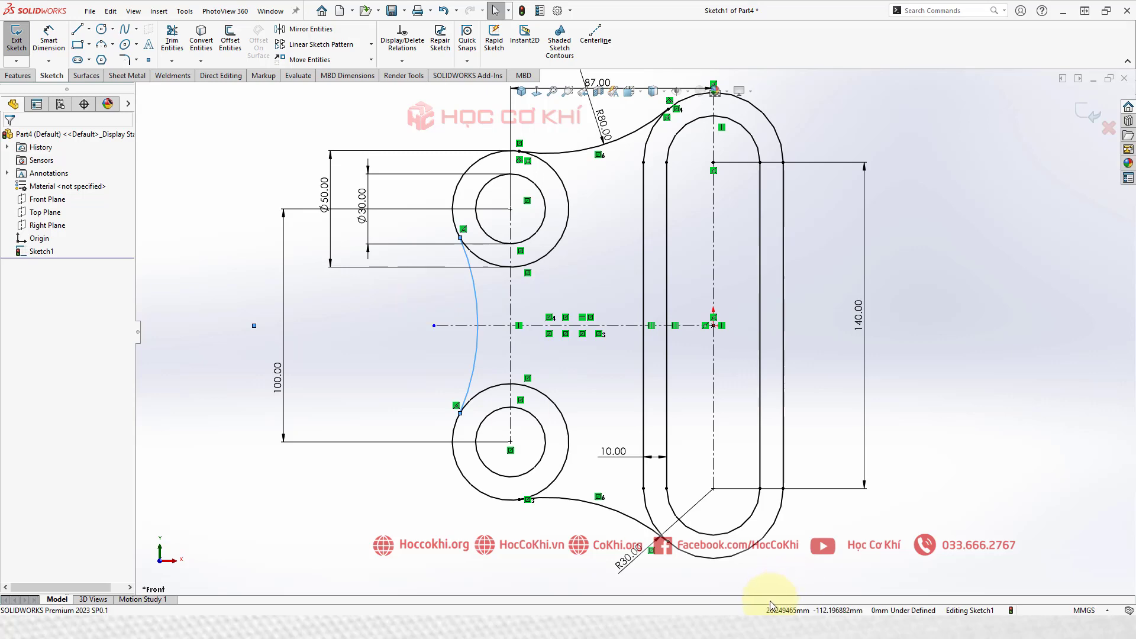
pyautogui.hotkey('alt', 'Tab')
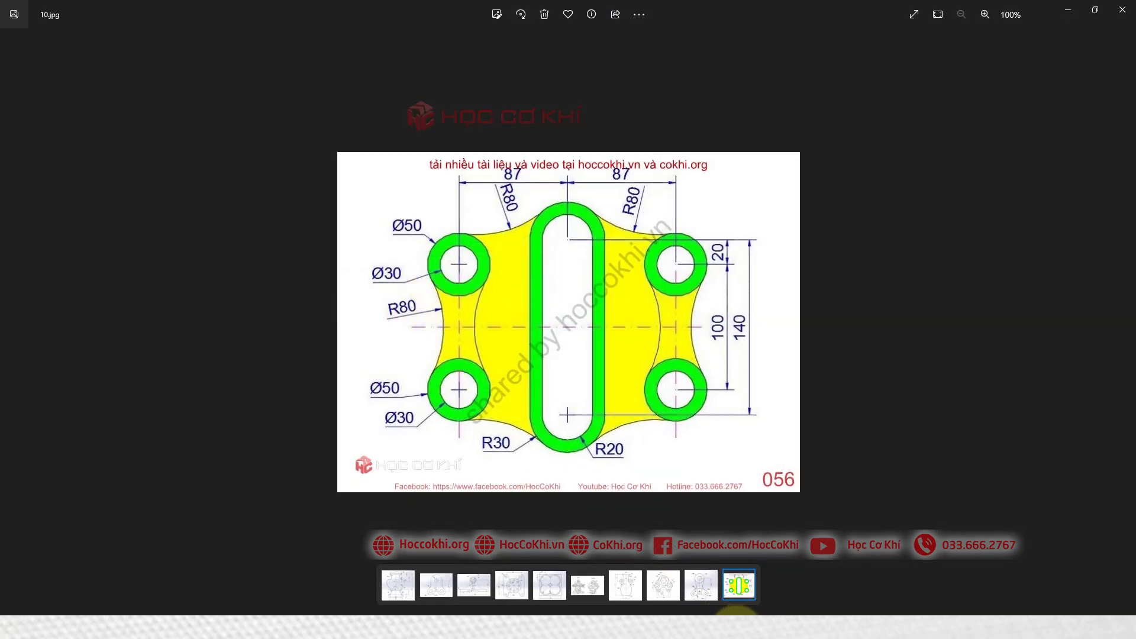
# Make the left bridging arc tangent to the upper Ø50 circle.
pyautogui.hotkey('alt', 'Tab')
pyautogui.scroll(-4, 485, 269)
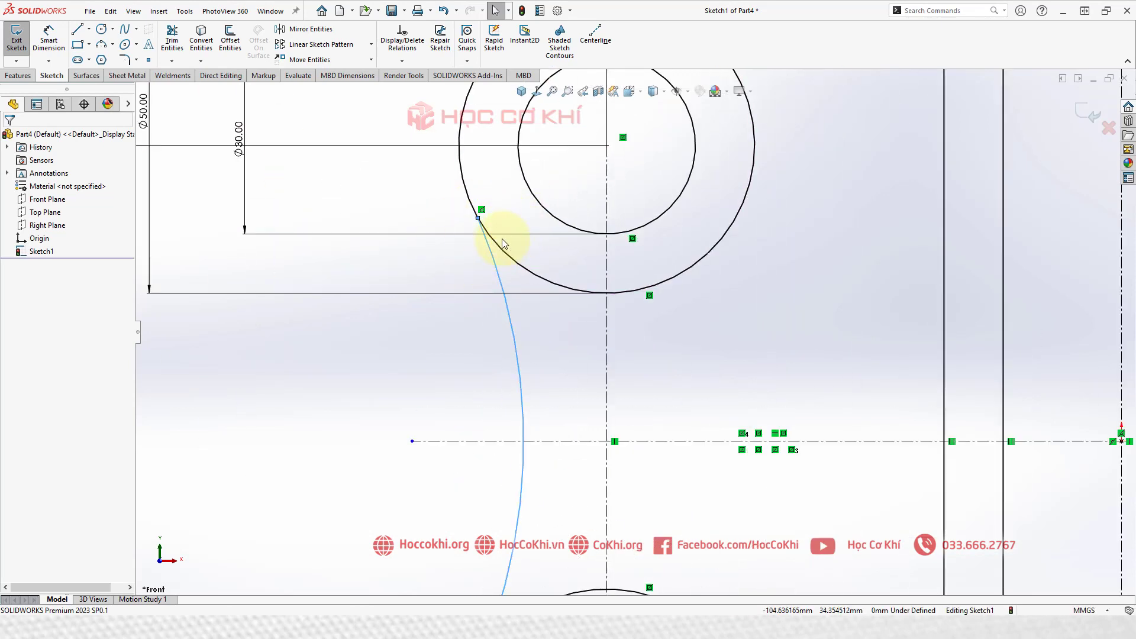
pyautogui.click(435, 253)
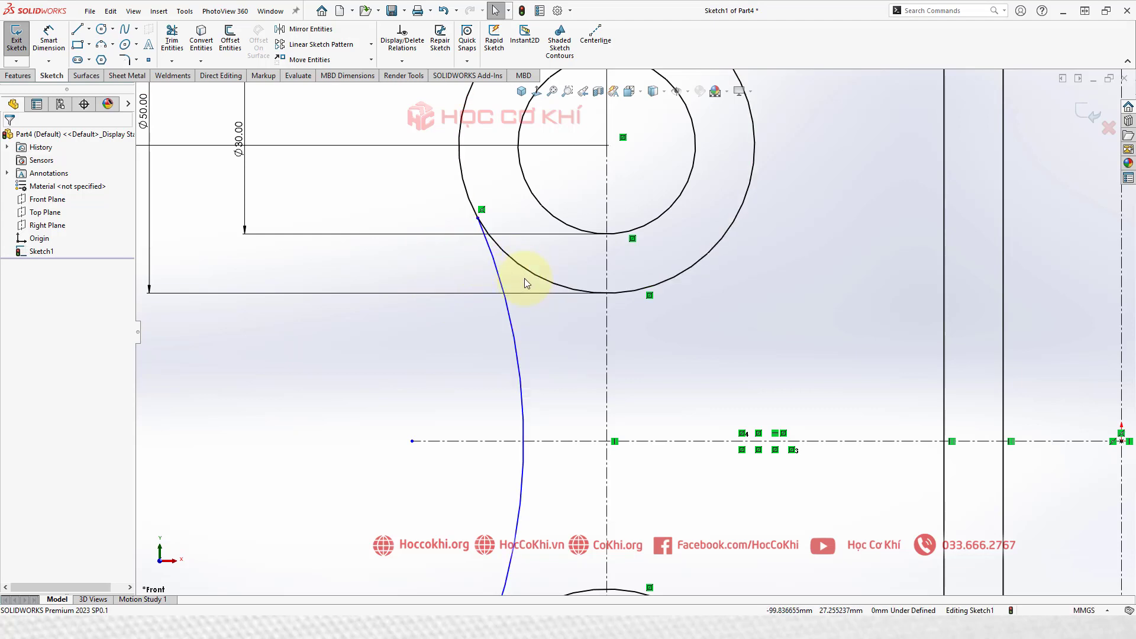
pyautogui.moveTo(530, 280); pyautogui.dragTo(477, 257)
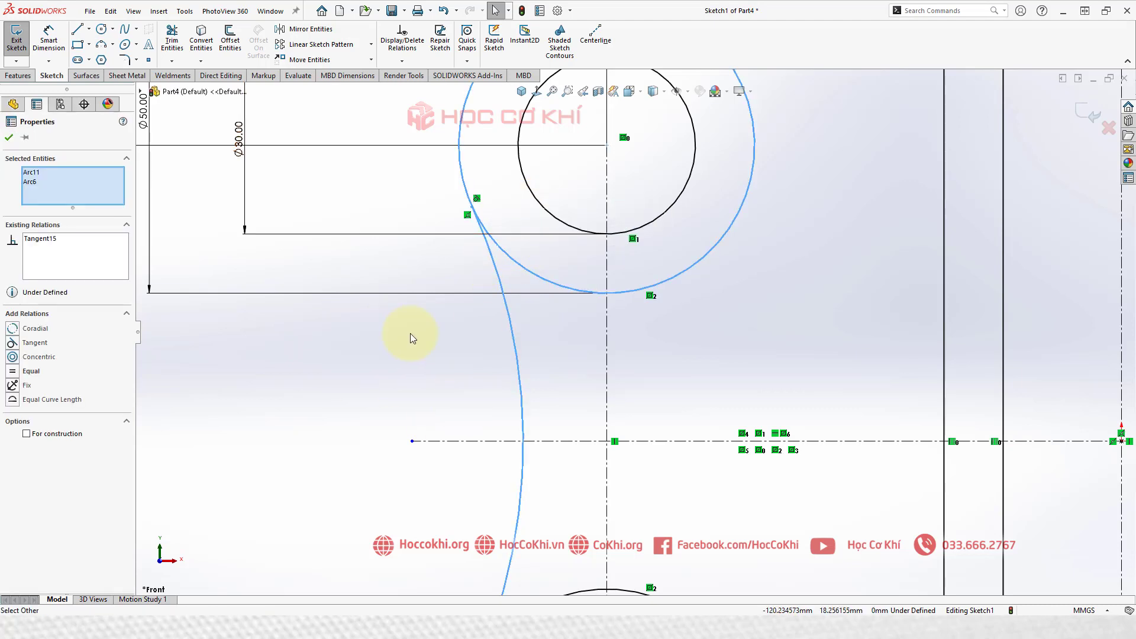
pyautogui.click(319, 346)
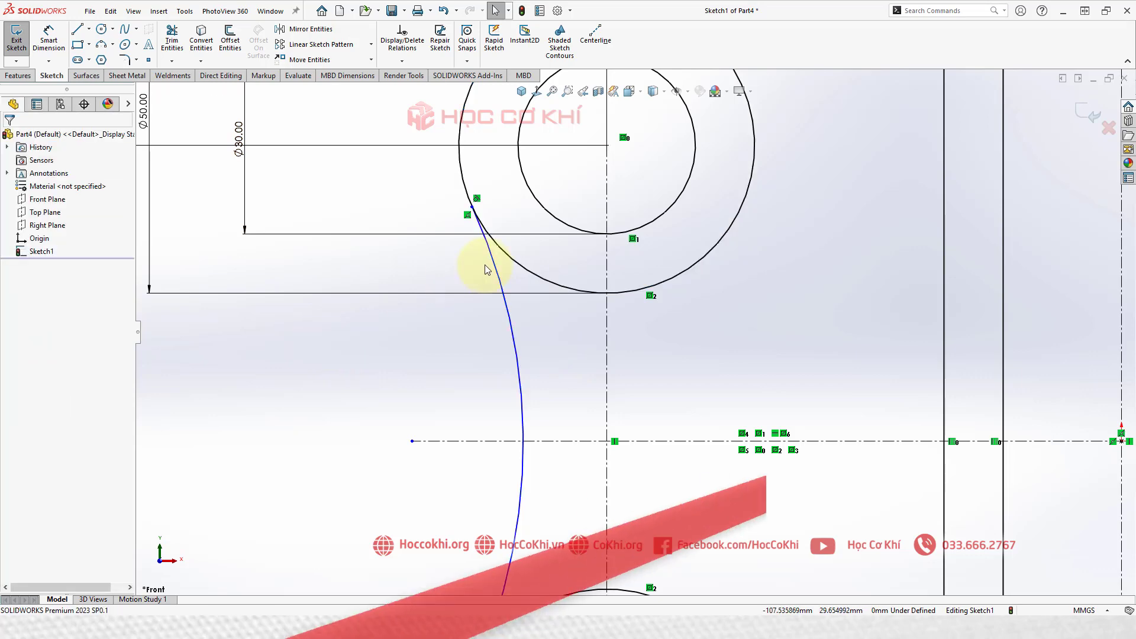
# Make the left bridging arc tangent to the lower Ø50 circle.
pyautogui.scroll(5, 537, 308)
pyautogui.scroll(-5, 598, 444)
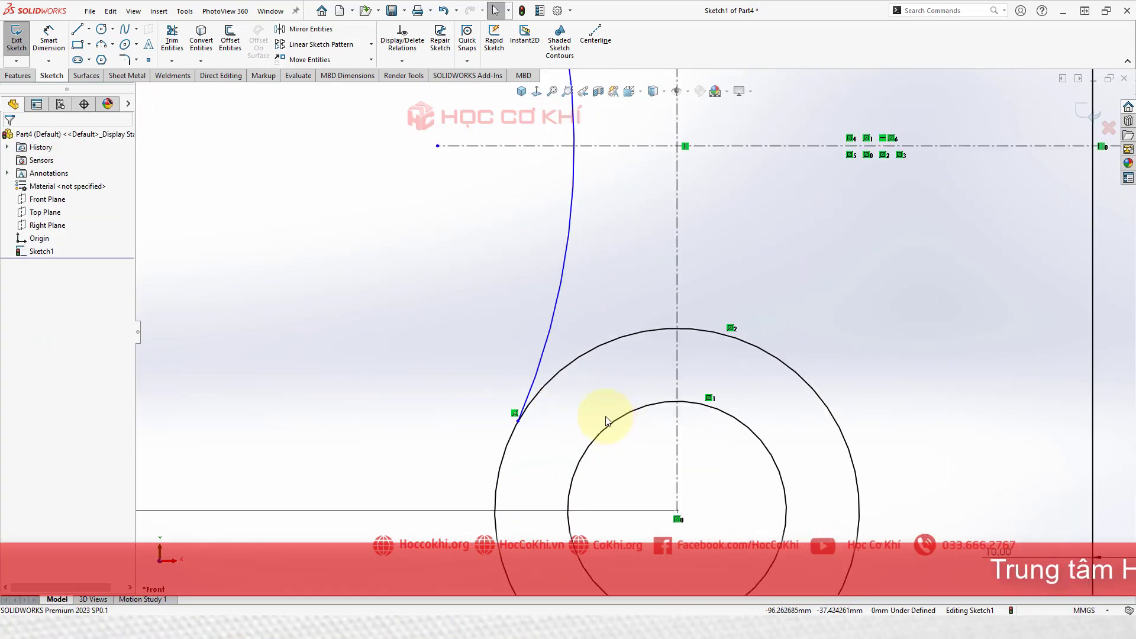
pyautogui.moveTo(582, 394); pyautogui.dragTo(514, 349)
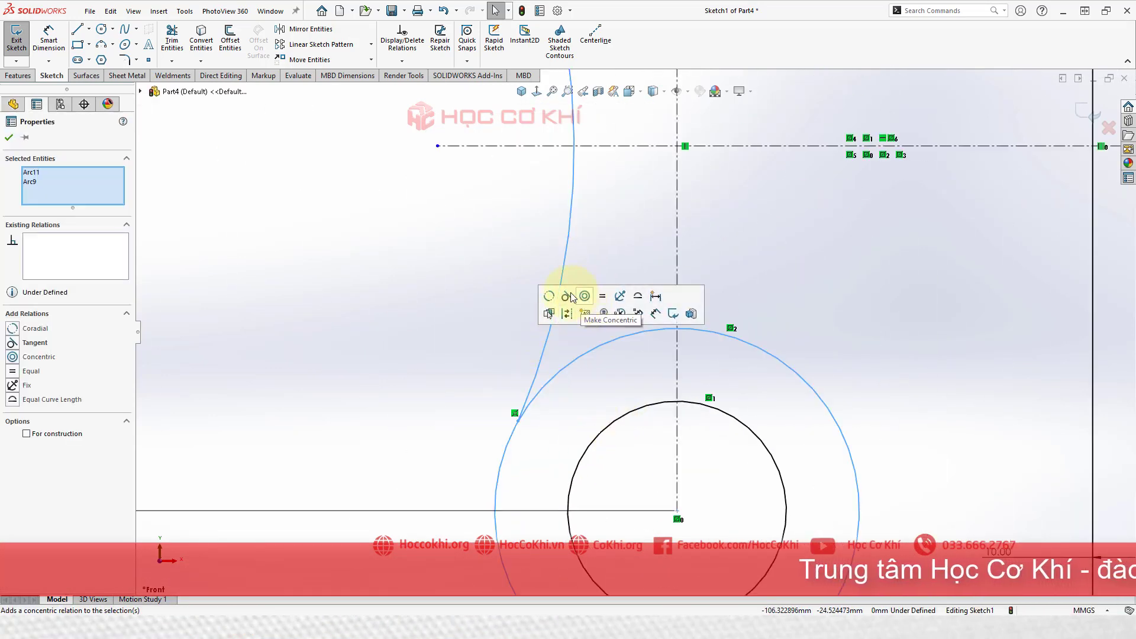
pyautogui.click(556, 300)
pyautogui.click(478, 254)
pyautogui.scroll(5, 627, 243)
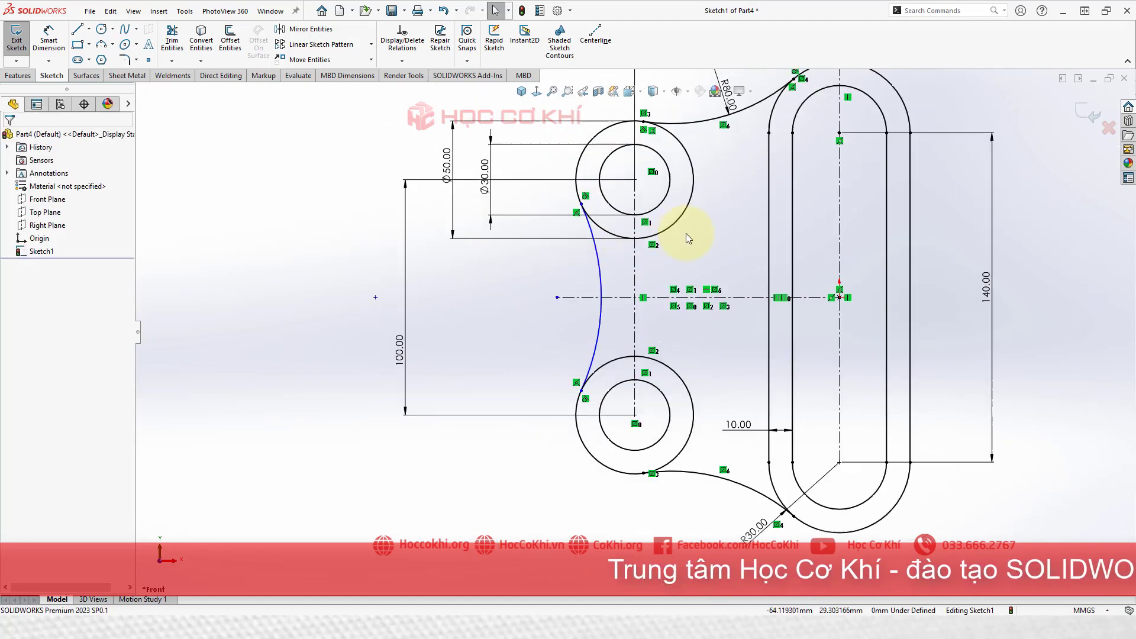
pyautogui.scroll(-1, 687, 233)
pyautogui.scroll(1, 621, 219)
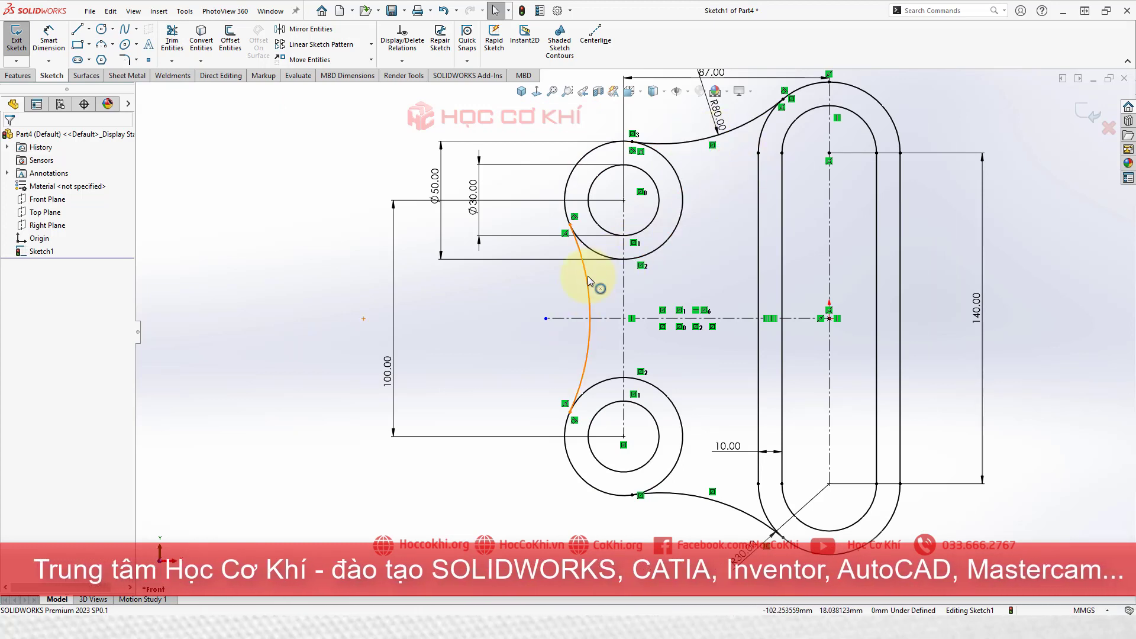
pyautogui.scroll(1, 634, 330)
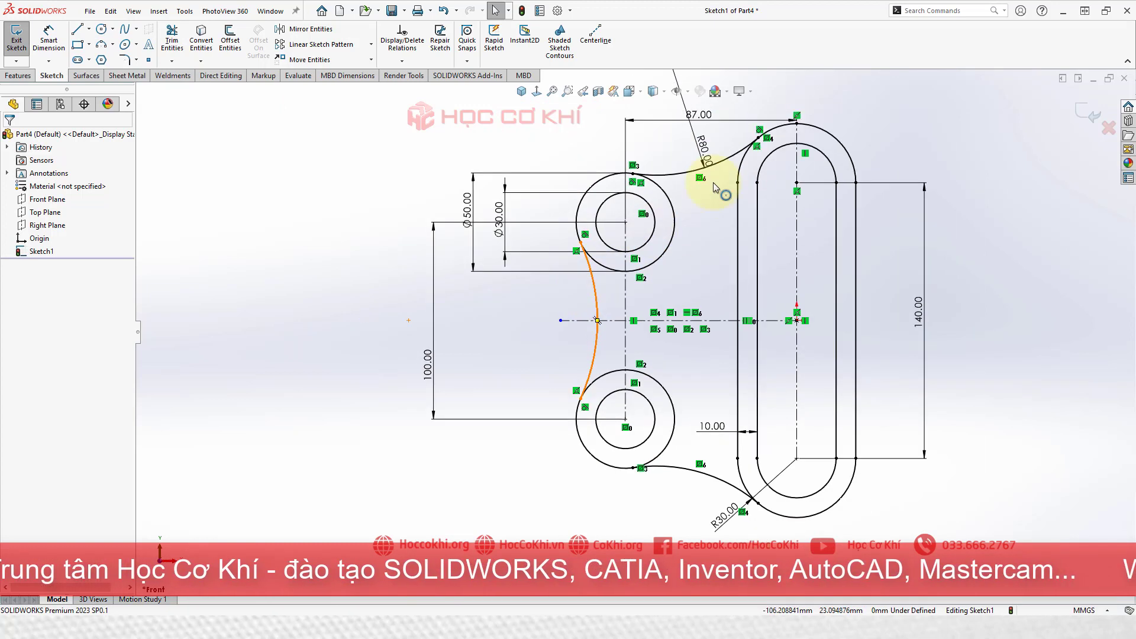
# Dimension the left connecting arc with an R80 radius.
pyautogui.click(46, 38)
pyautogui.click(595, 302)
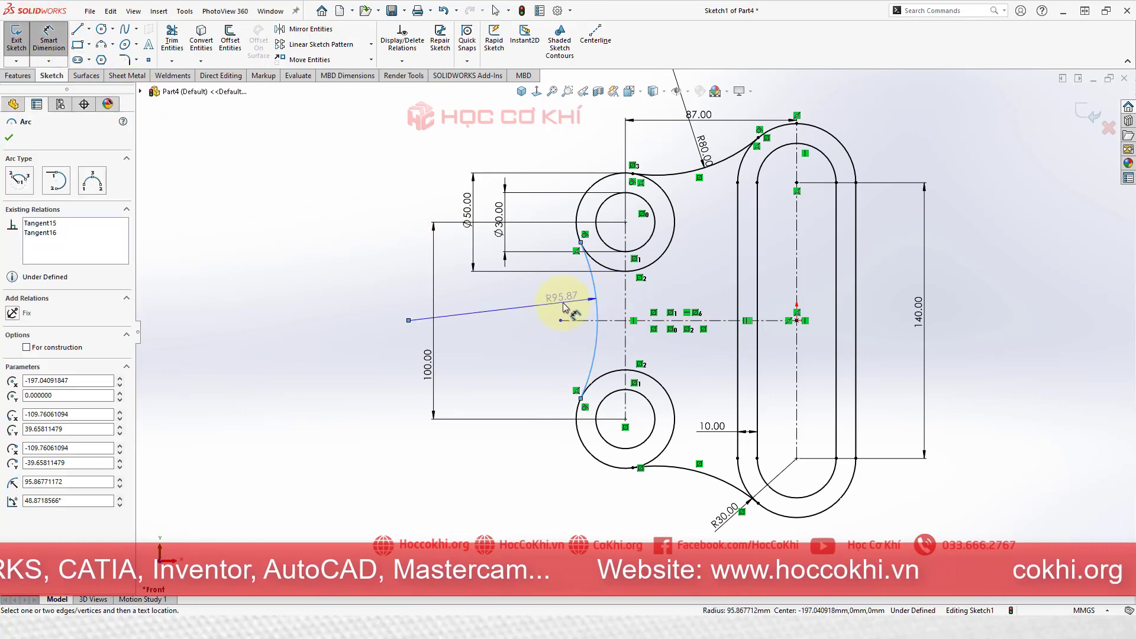
pyautogui.click(563, 307)
pyautogui.write('80')
pyautogui.press('Return')
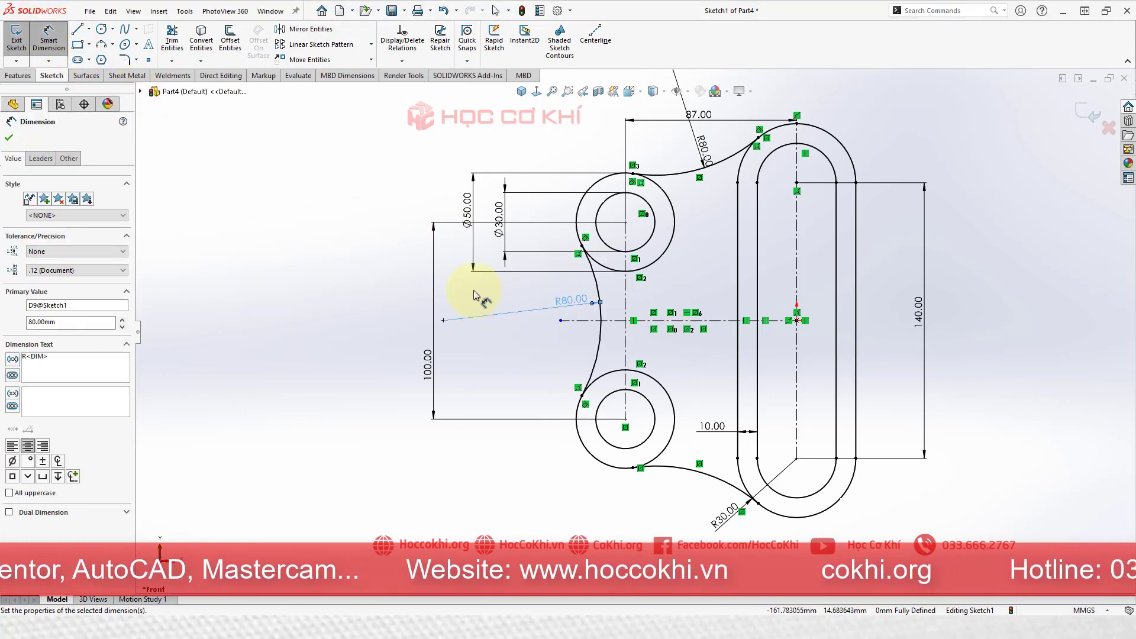
pyautogui.click(474, 294)
# Leave Smart Dimension and select the left R80 arc.
pyautogui.scroll(-2, 710, 318)
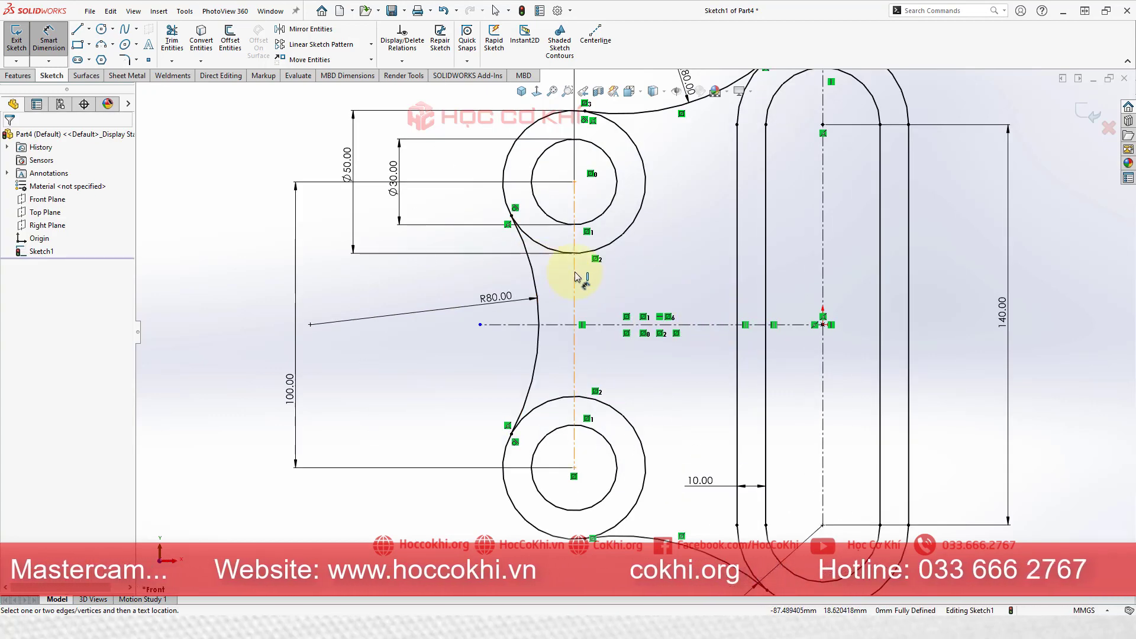
pyautogui.rightClick(278, 236)
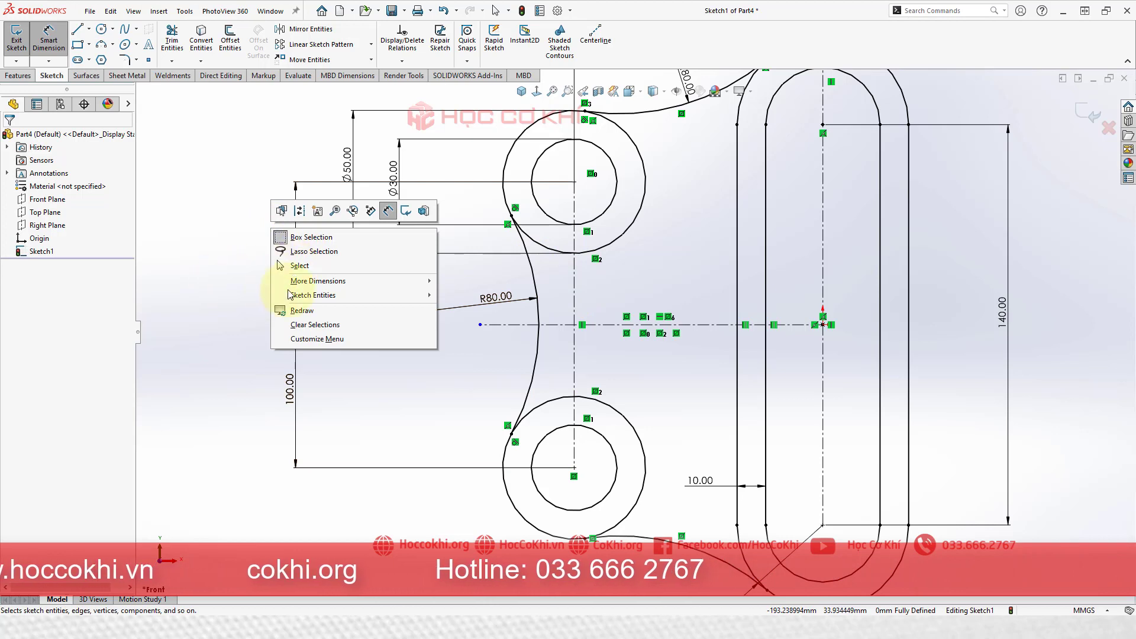
pyautogui.click(316, 270)
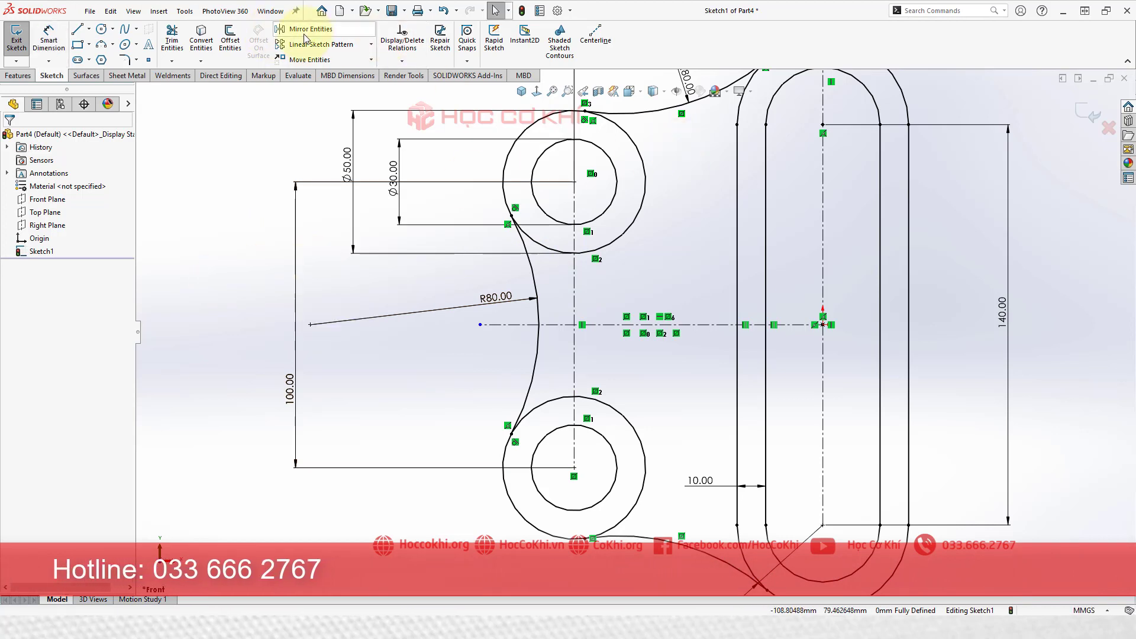
pyautogui.click(532, 280)
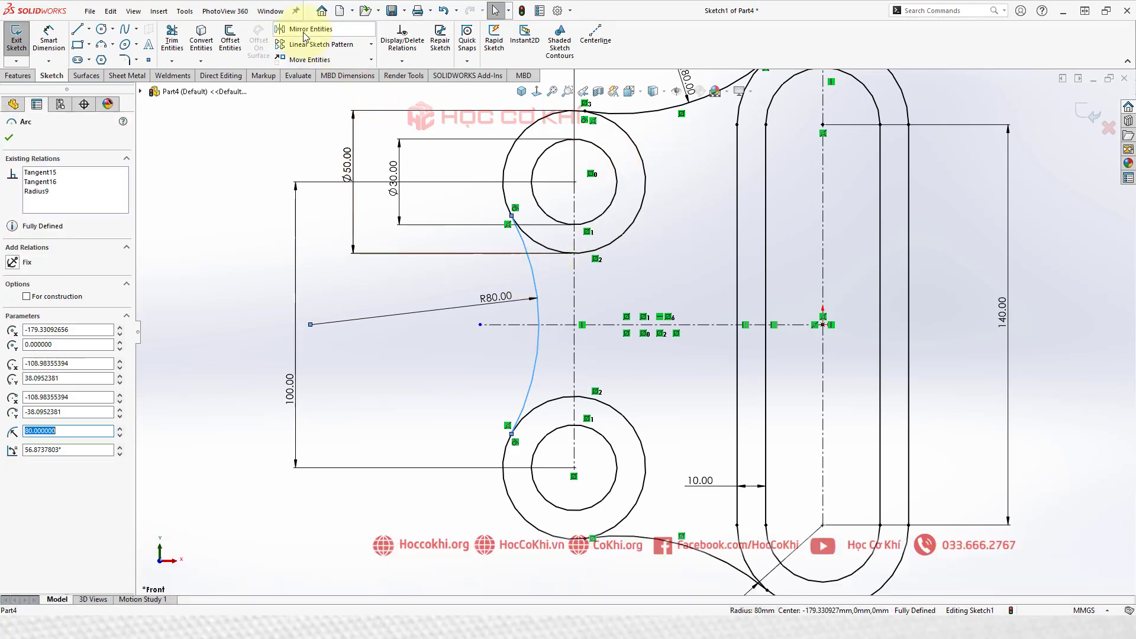
# Mirror the left R80 arc about the bosses' vertical centreline Line9, then zoom to fit.
pyautogui.click(306, 33)
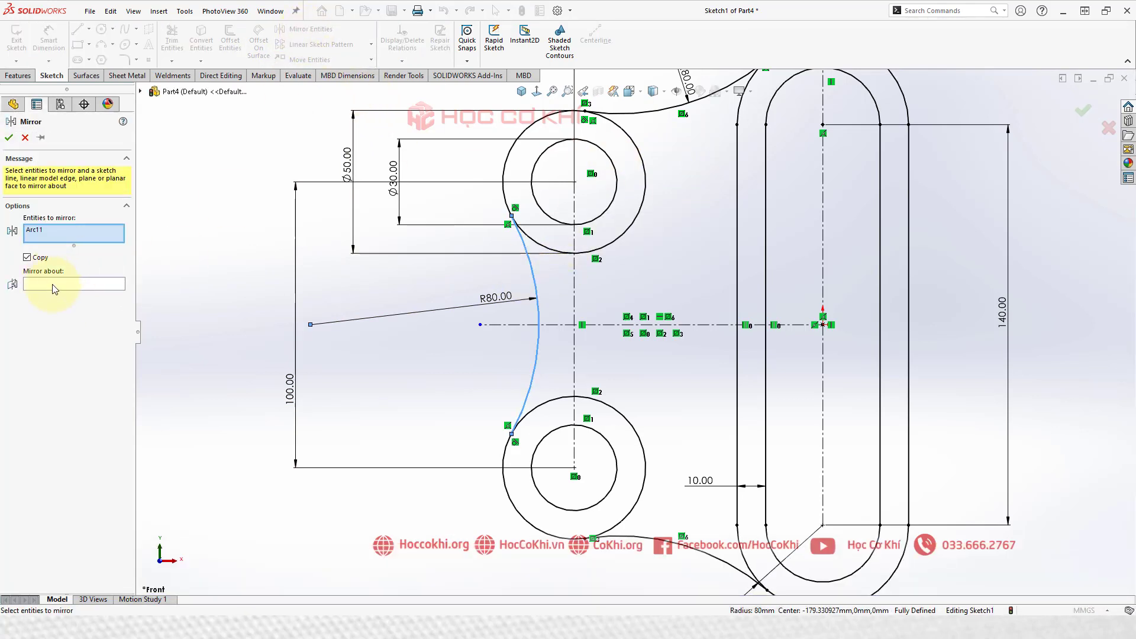
pyautogui.click(54, 284)
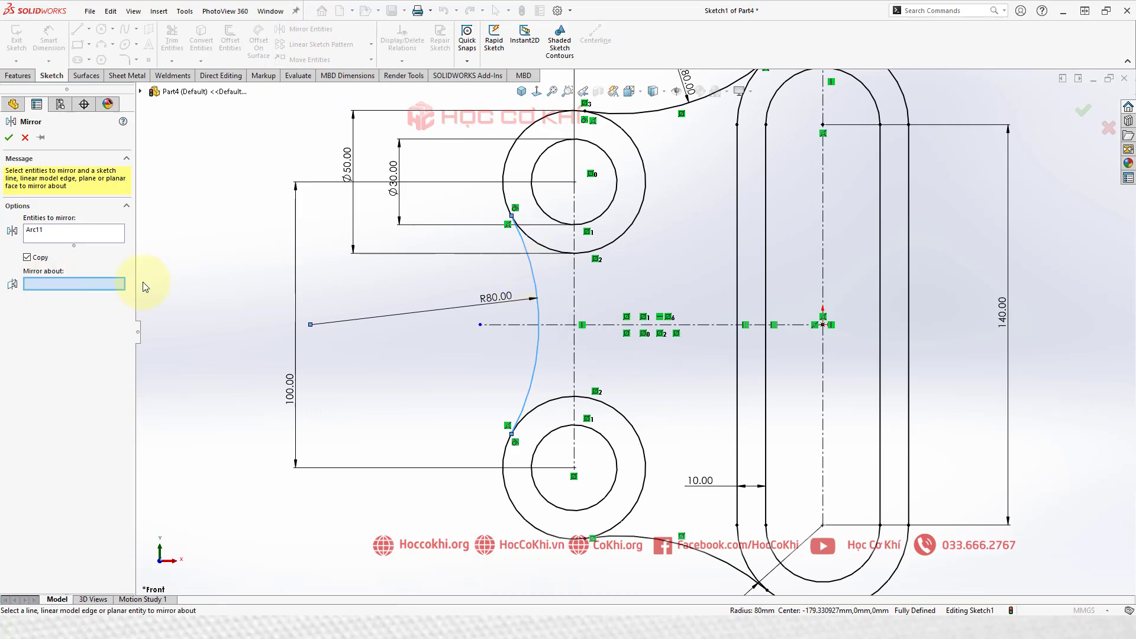
pyautogui.click(573, 285)
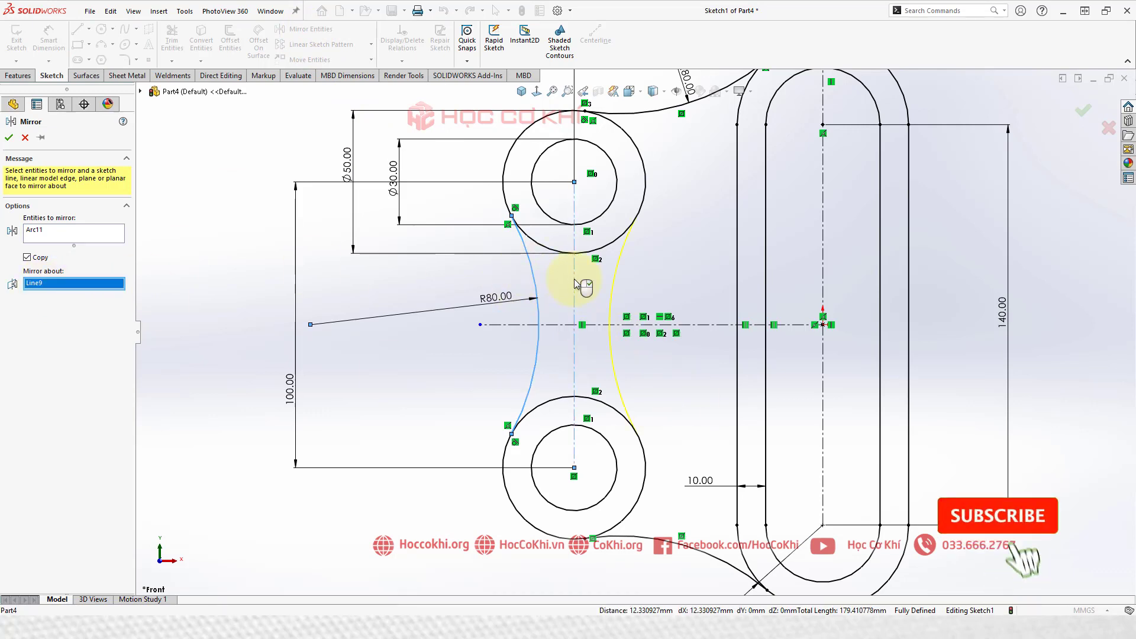
pyautogui.click(9, 137)
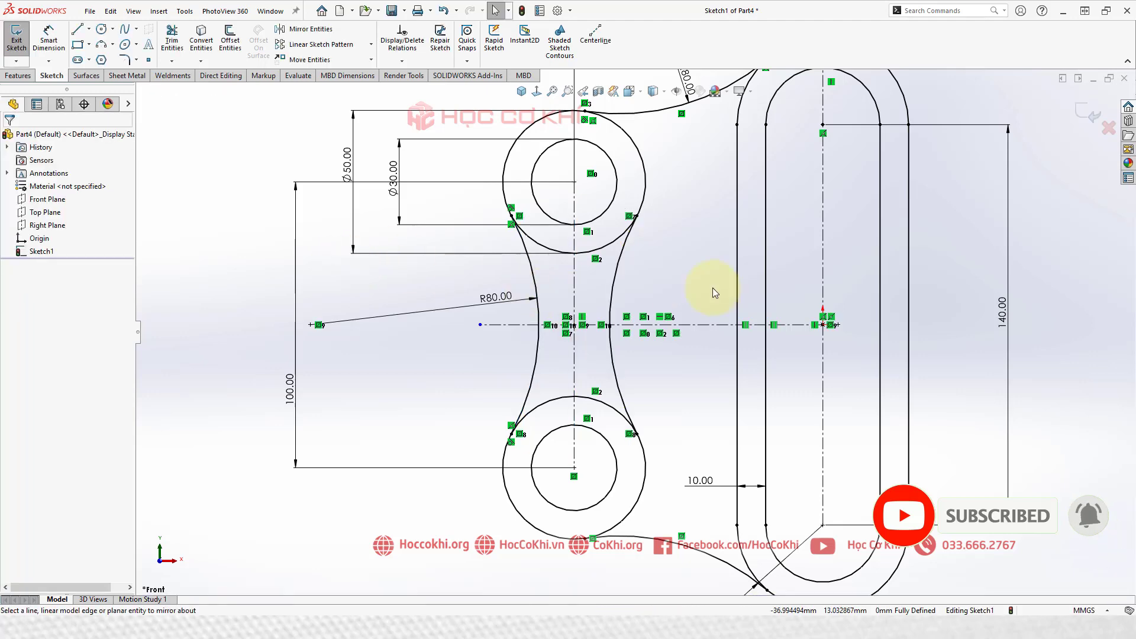
pyautogui.press('f')
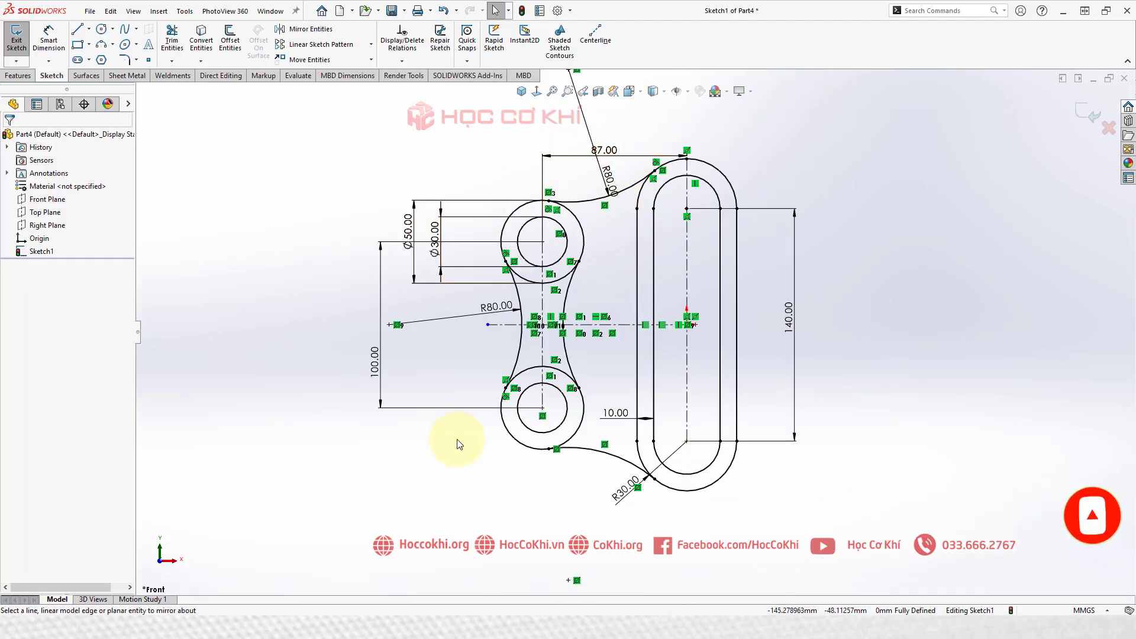
pyautogui.hotkey('alt', 'Tab')
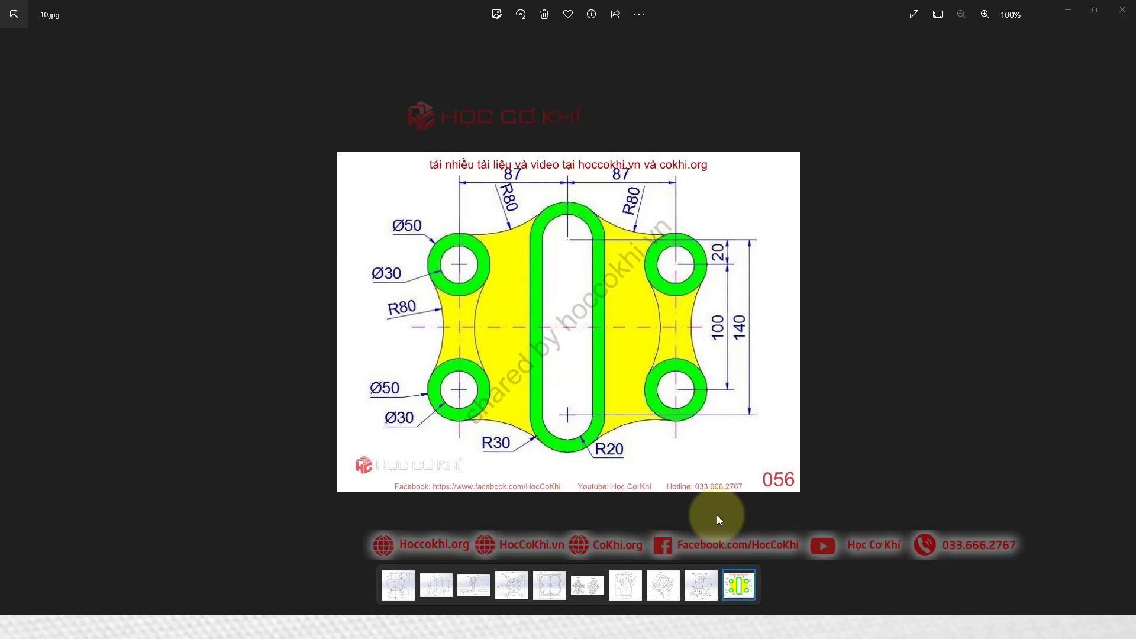
pyautogui.hotkey('alt', 'Tab')
pyautogui.scroll(-3, 727, 233)
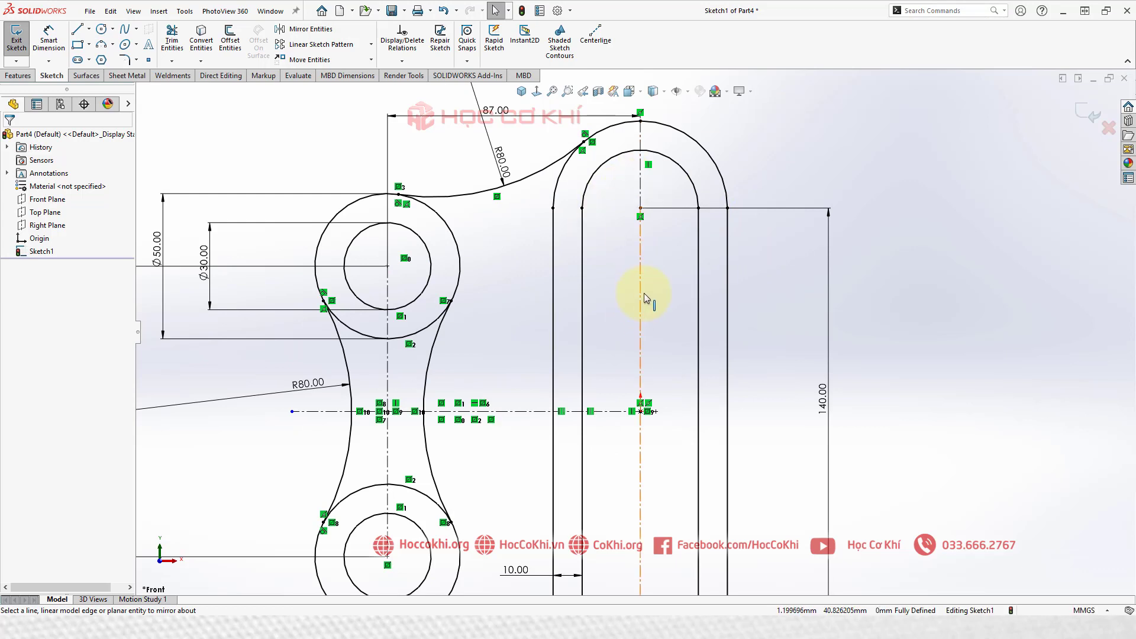
# Window-select the left bosses, R80 arcs, connecting arcs and their dimensions.
pyautogui.scroll(3, 595, 219)
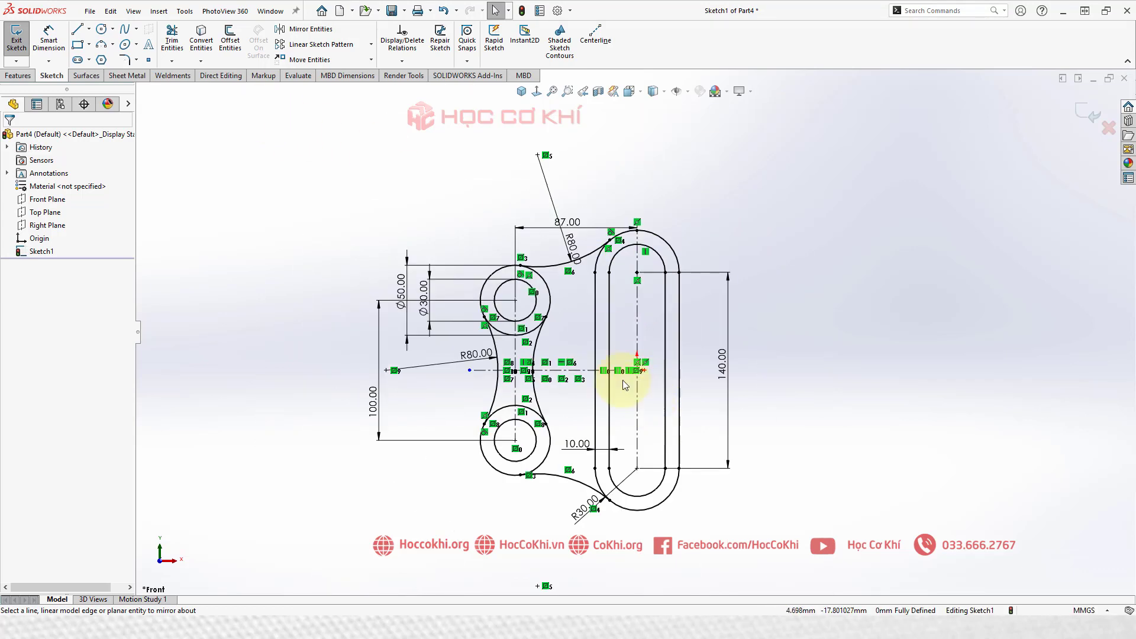
pyautogui.scroll(-1, 444, 208)
pyautogui.scroll(-1, 355, 172)
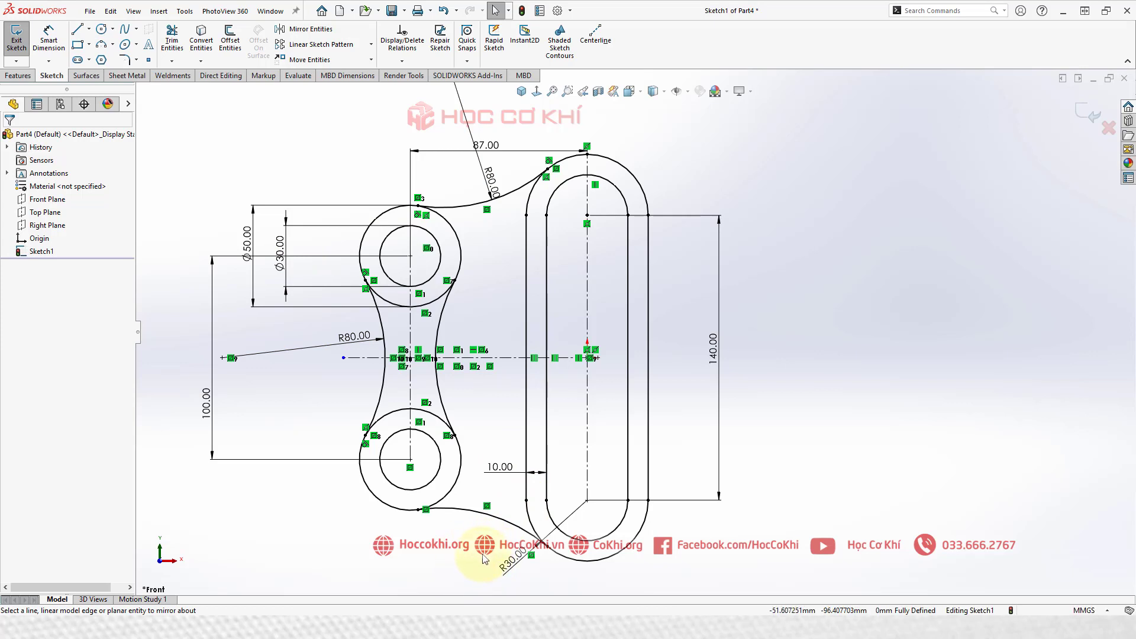
pyautogui.moveTo(483, 555); pyautogui.dragTo(274, 118)
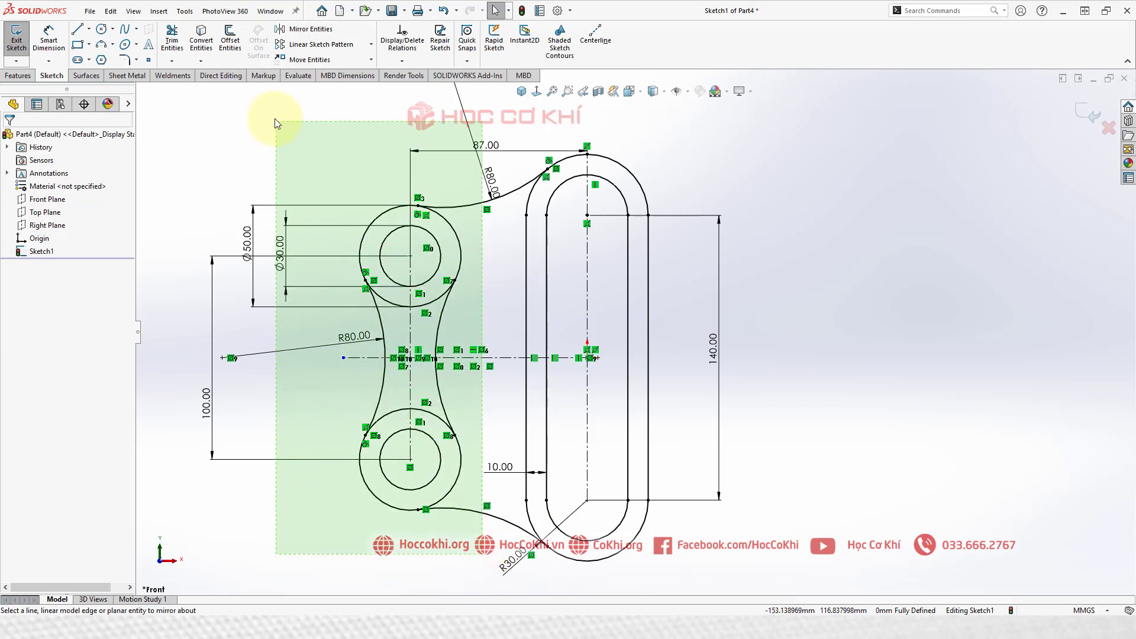
pyautogui.moveTo(275, 116); pyautogui.dragTo(274, 116)
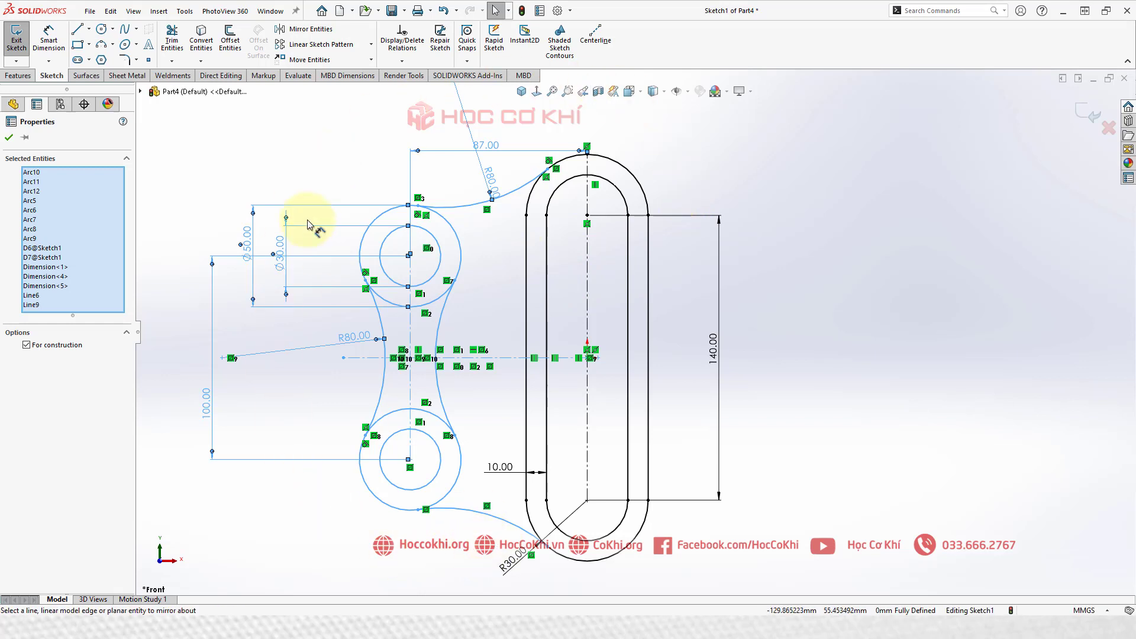
# Mirror the selected left boss group about the slot centerline Line8 onto the right side.
pyautogui.click(296, 31)
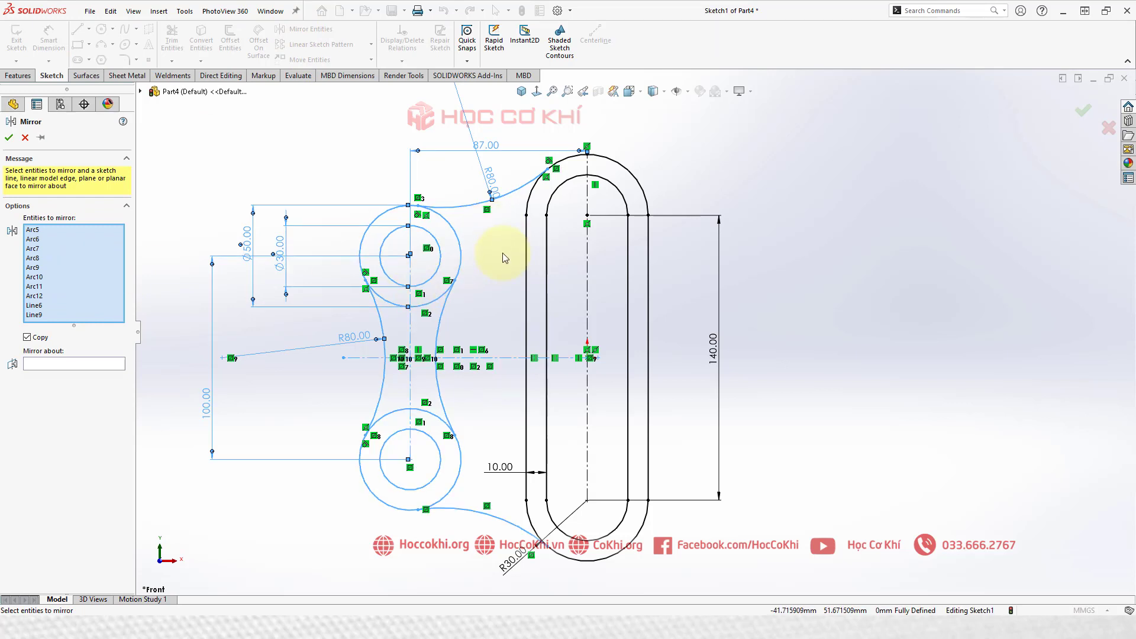
pyautogui.click(55, 363)
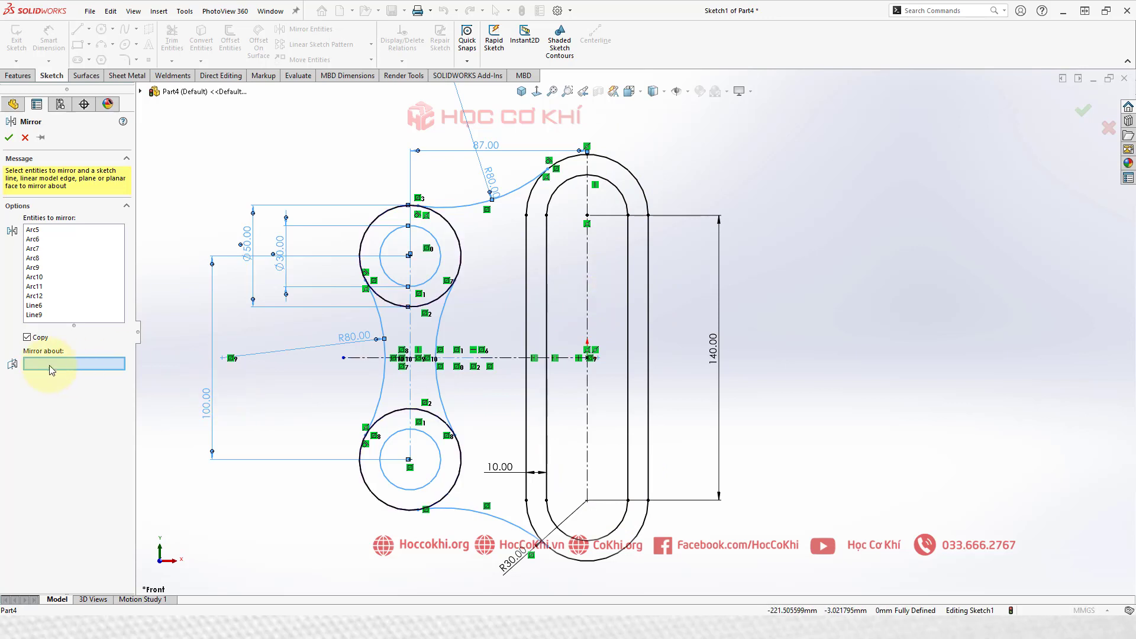
pyautogui.scroll(-2, 593, 251)
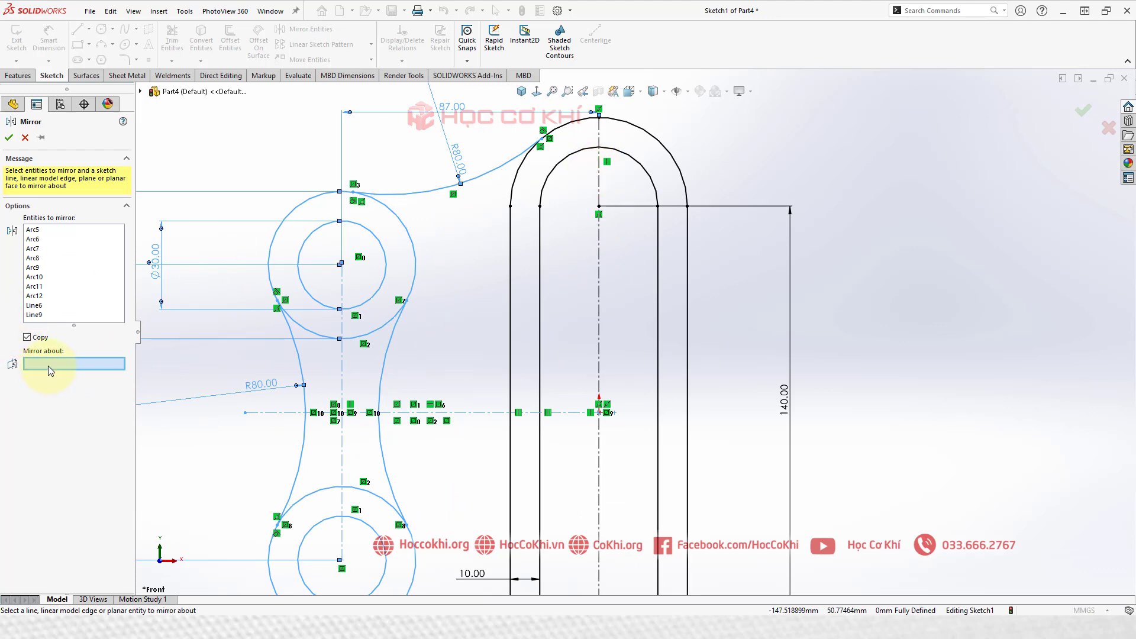
pyautogui.click(599, 186)
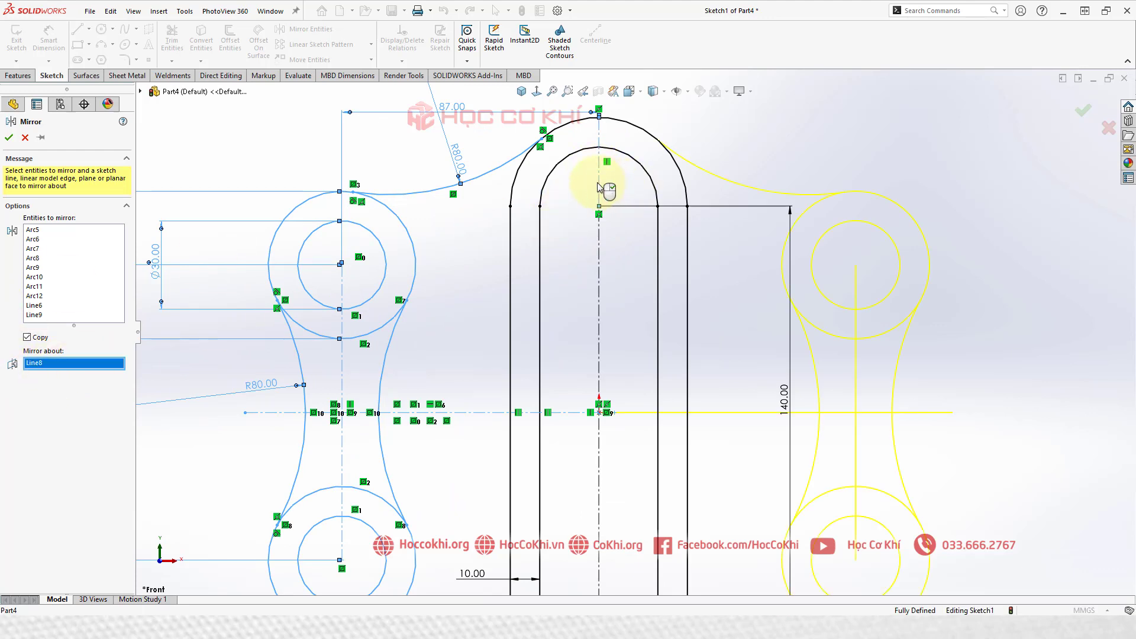
pyautogui.scroll(2, 665, 329)
pyautogui.scroll(1, 775, 261)
pyautogui.scroll(-1, 677, 390)
pyautogui.scroll(-1, 756, 199)
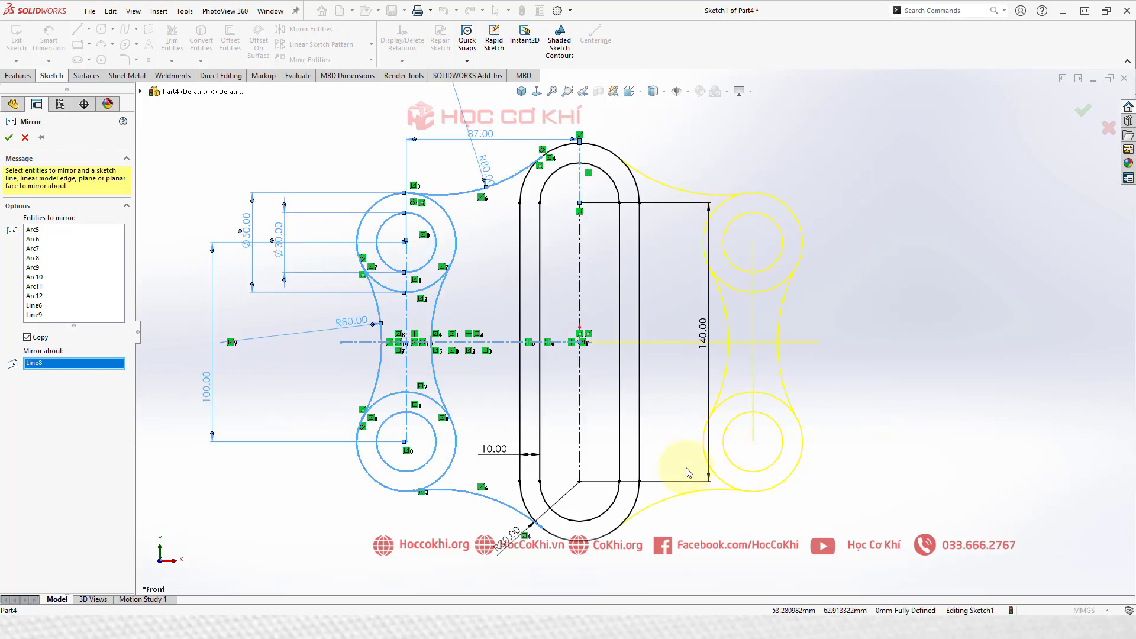
pyautogui.click(9, 137)
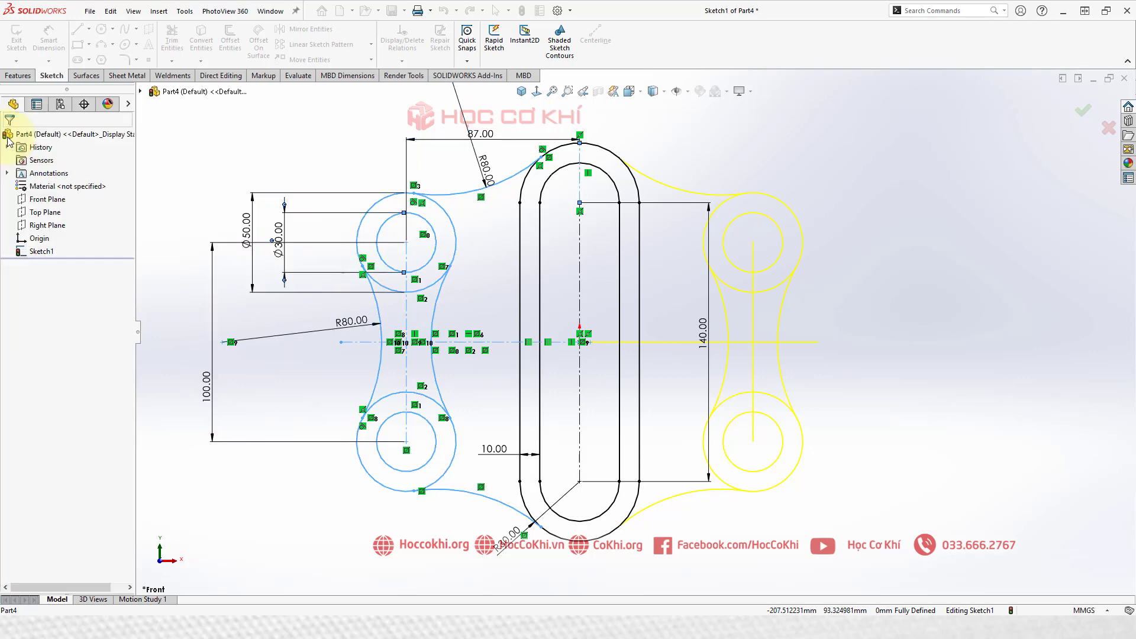
pyautogui.press('f')
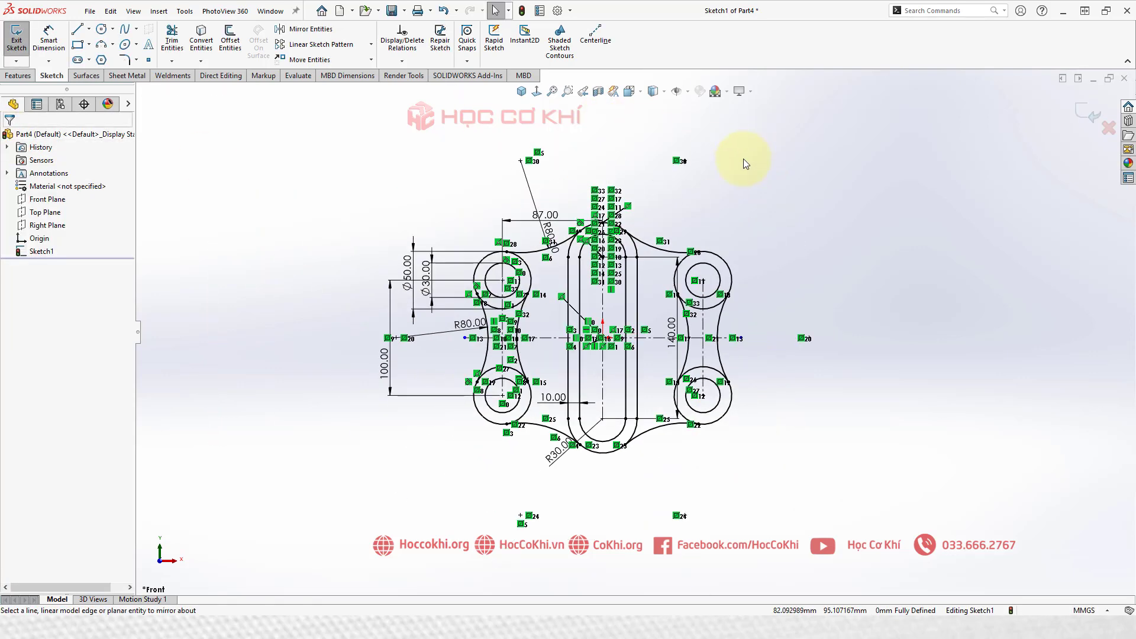
pyautogui.scroll(-2, 604, 183)
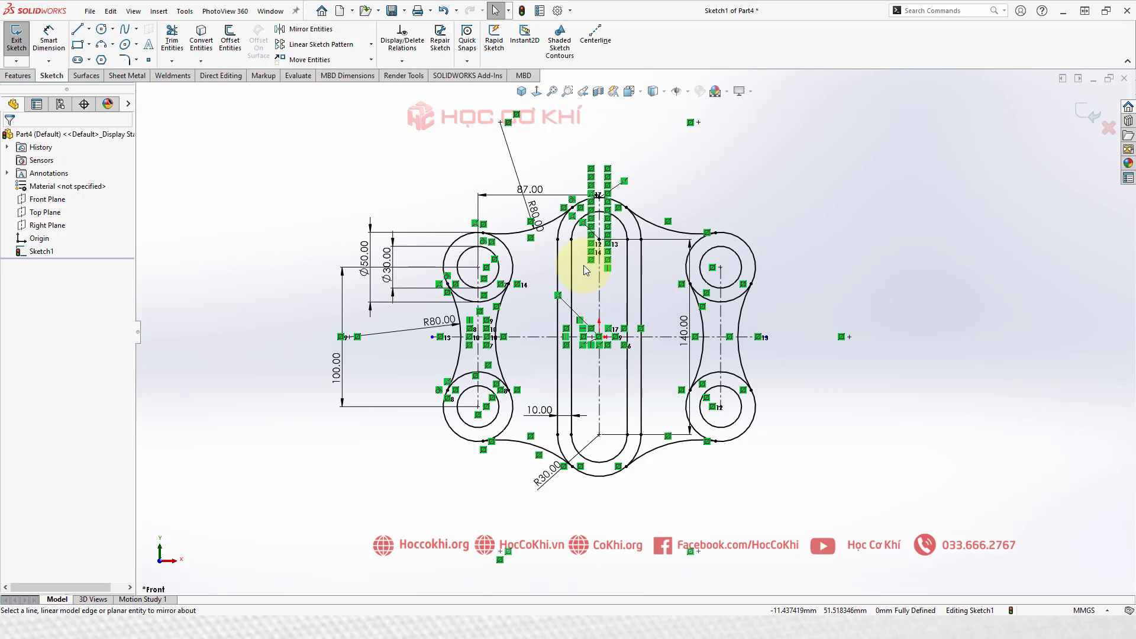
pyautogui.scroll(-1, 556, 368)
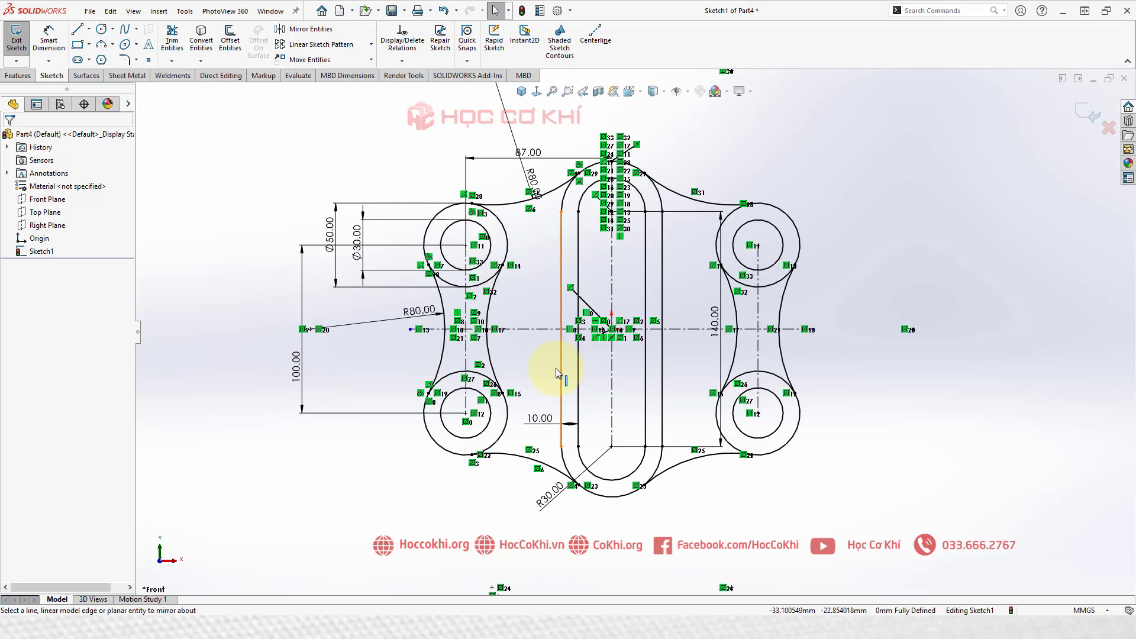
pyautogui.scroll(-1, 550, 361)
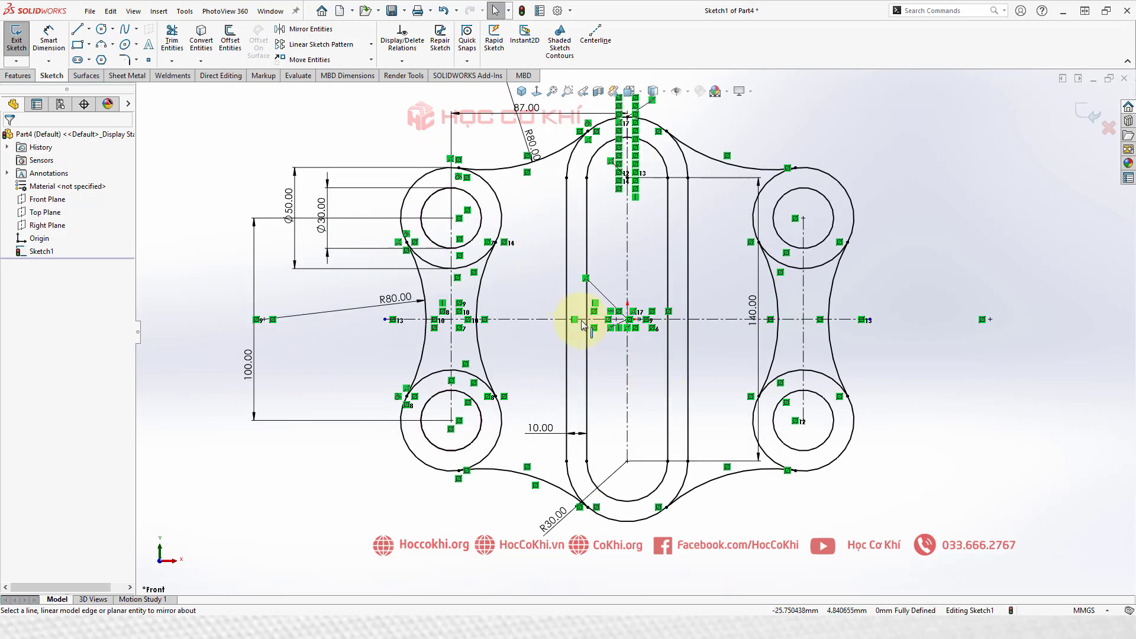
pyautogui.scroll(1, 567, 325)
pyautogui.scroll(1, 563, 322)
pyautogui.scroll(-1, 740, 218)
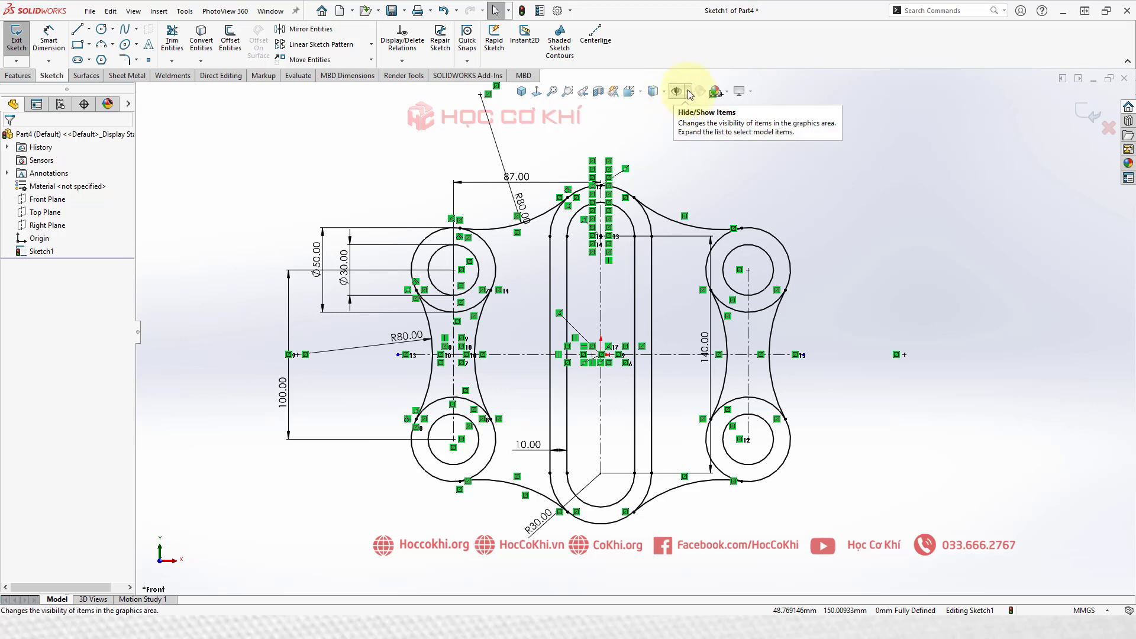
pyautogui.click(689, 92)
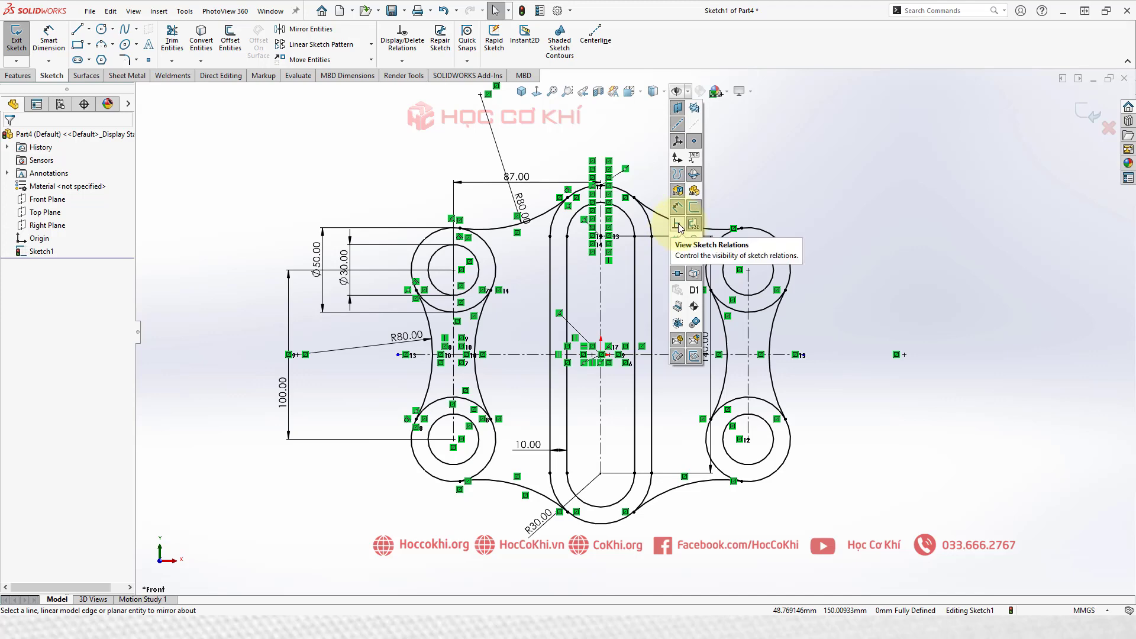
pyautogui.click(678, 225)
pyautogui.press('f')
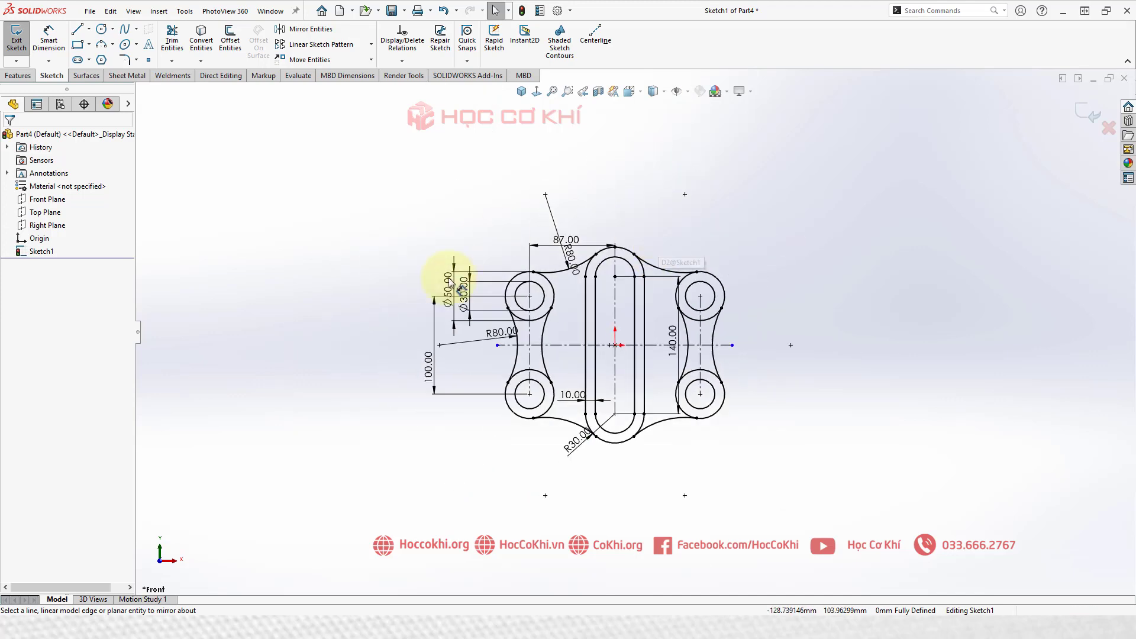
pyautogui.scroll(-2, 661, 208)
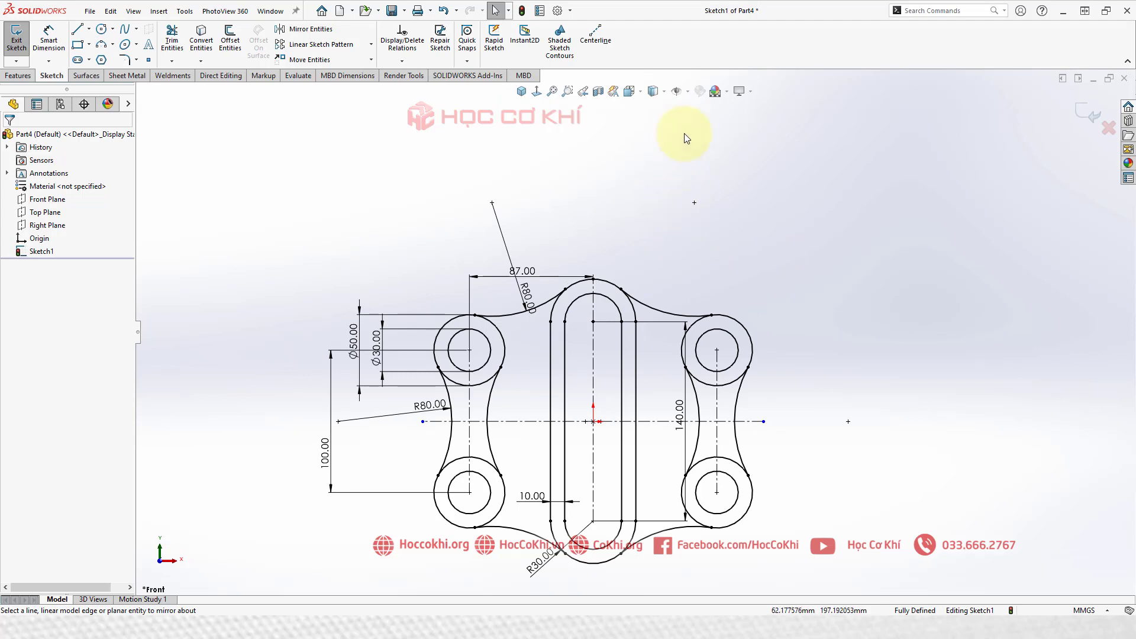
pyautogui.click(688, 90)
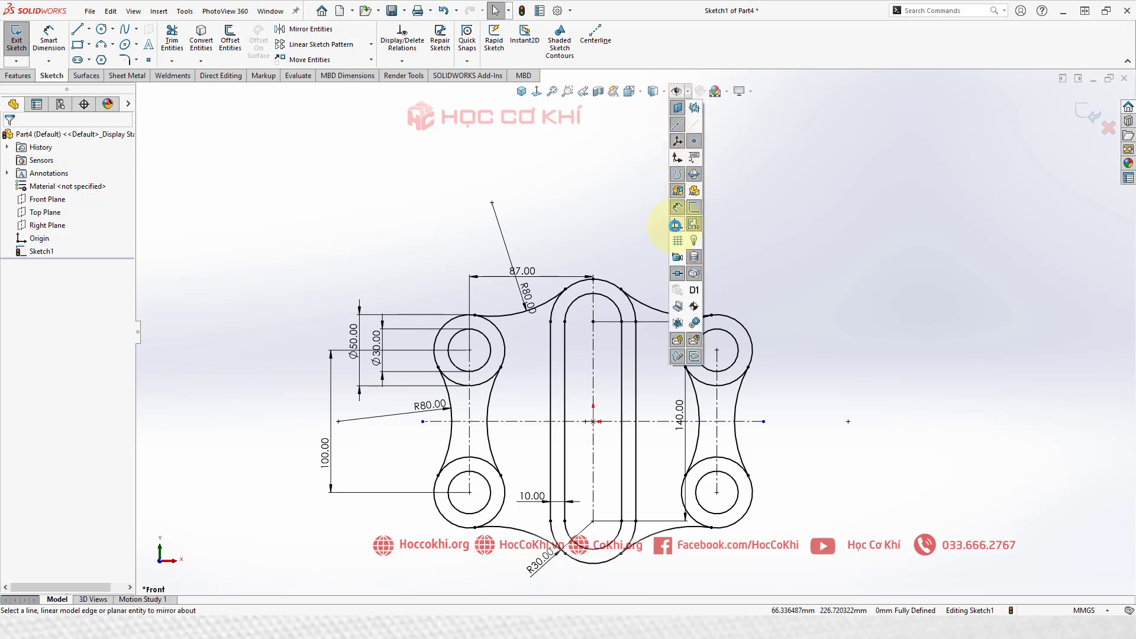
pyautogui.click(678, 225)
pyautogui.scroll(5, 627, 355)
pyautogui.scroll(-3, 596, 470)
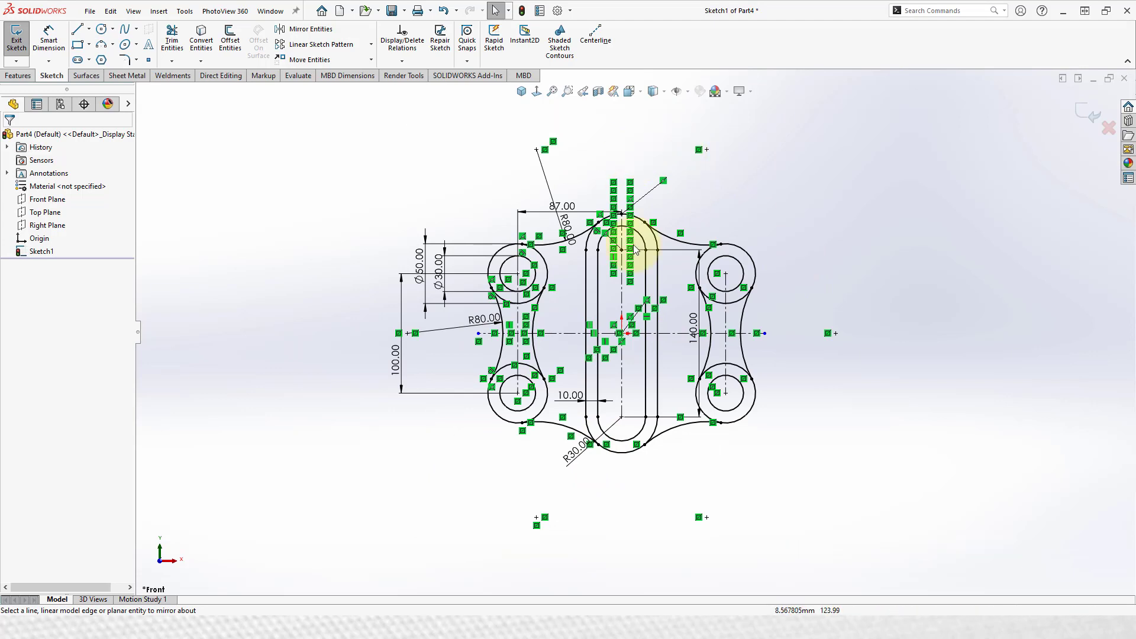
pyautogui.scroll(-1, 663, 338)
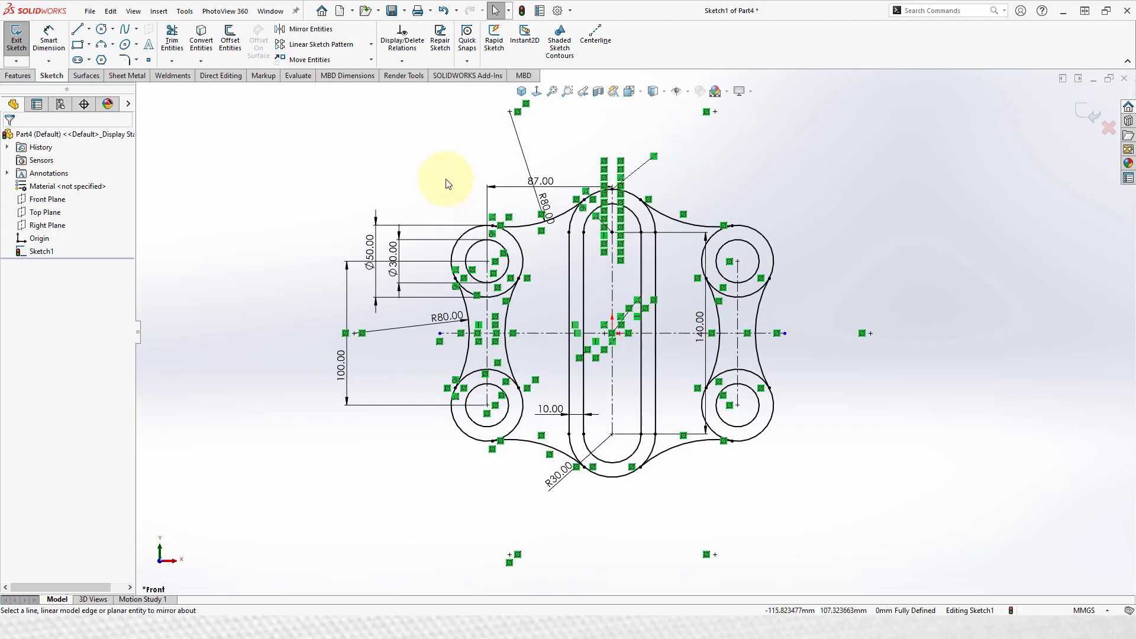